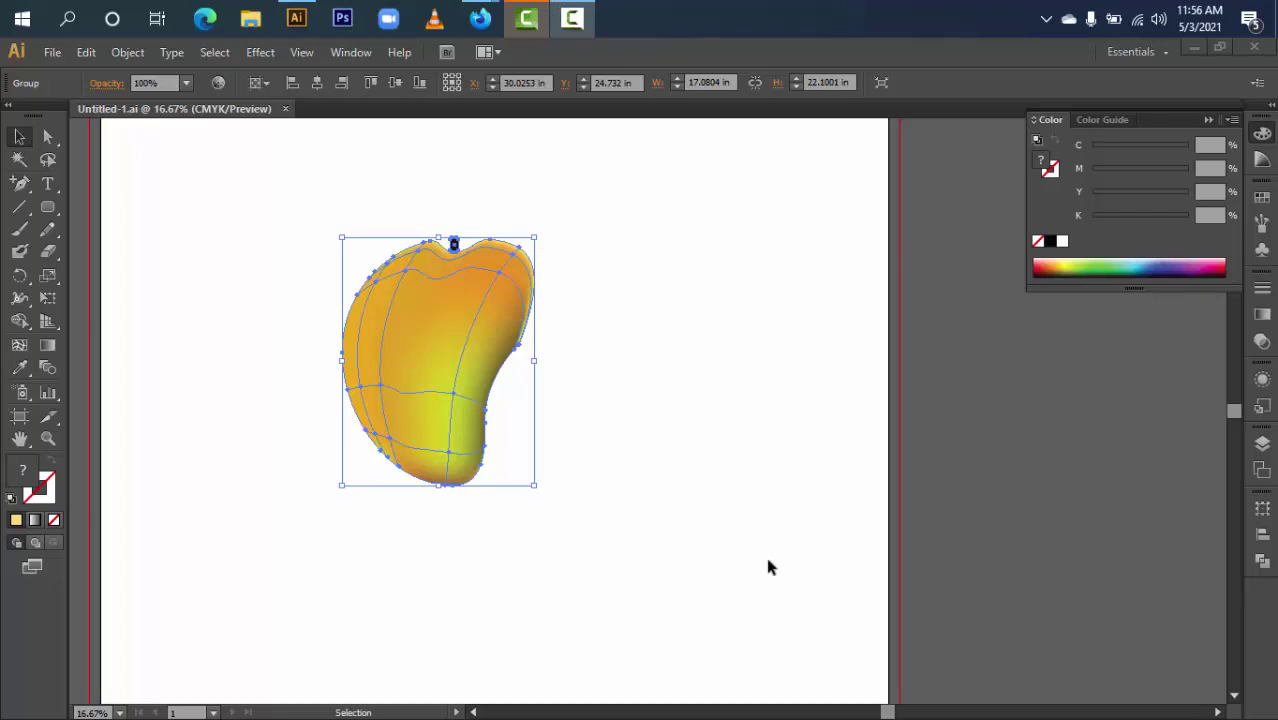
# - Zoom out to 12.5% to show the whole artboard and open the shape-tool flyout at Ellipse Tool
pyautogui.hotkey('alt', 'Tab')
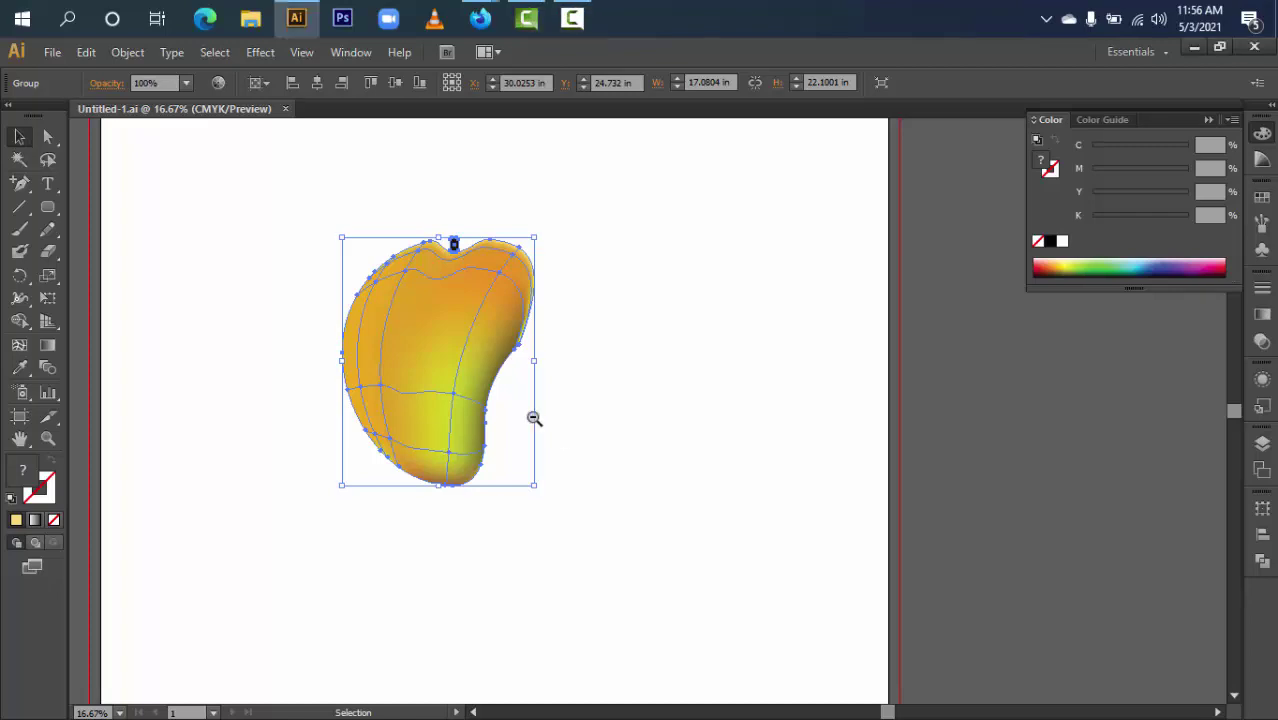
pyautogui.keyDown('alt'); pyautogui.click(525, 406); pyautogui.keyUp('alt')
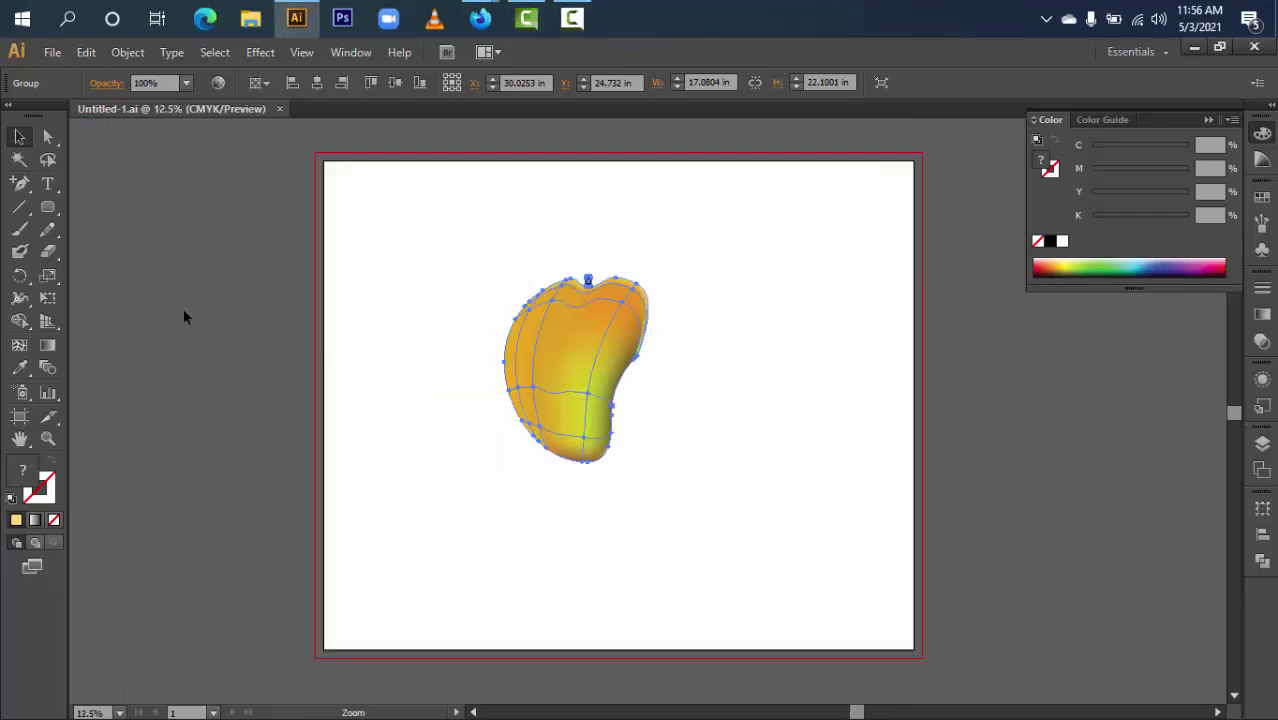
pyautogui.moveTo(54, 208); pyautogui.dragTo(131, 252)
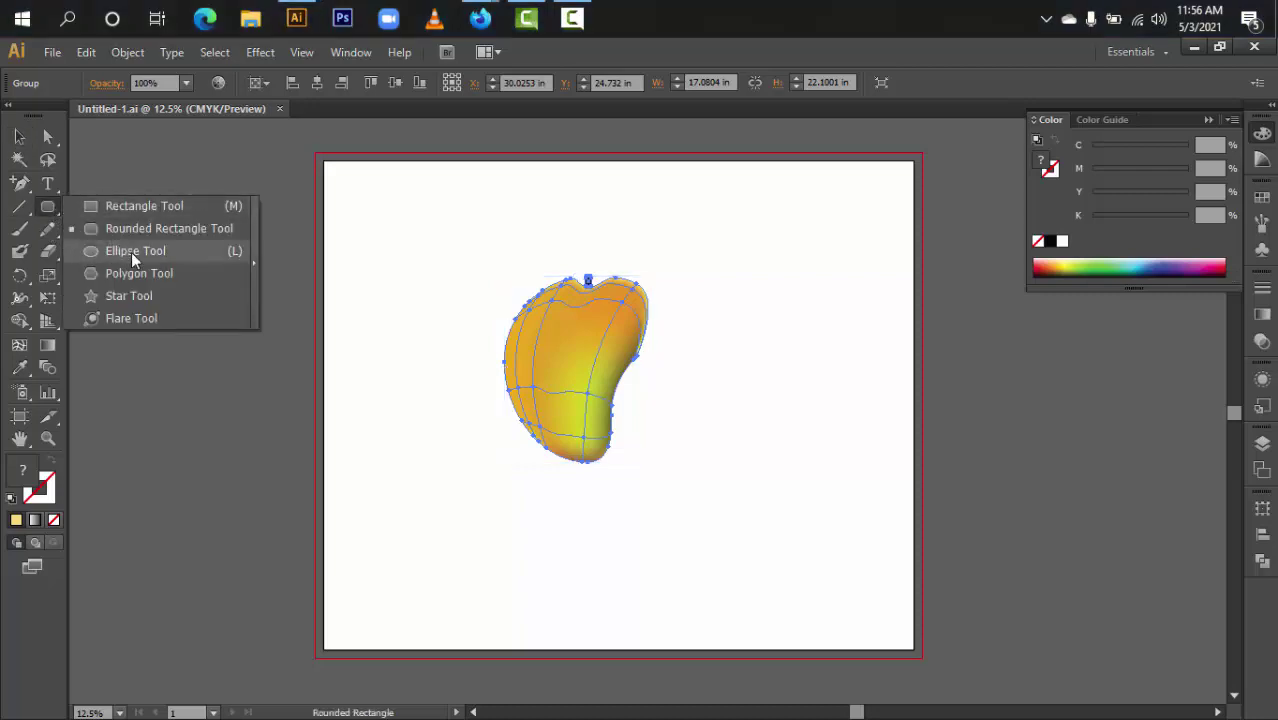
# - Draw a large ellipse over the mango with the Ellipse Tool
pyautogui.click(131, 252)
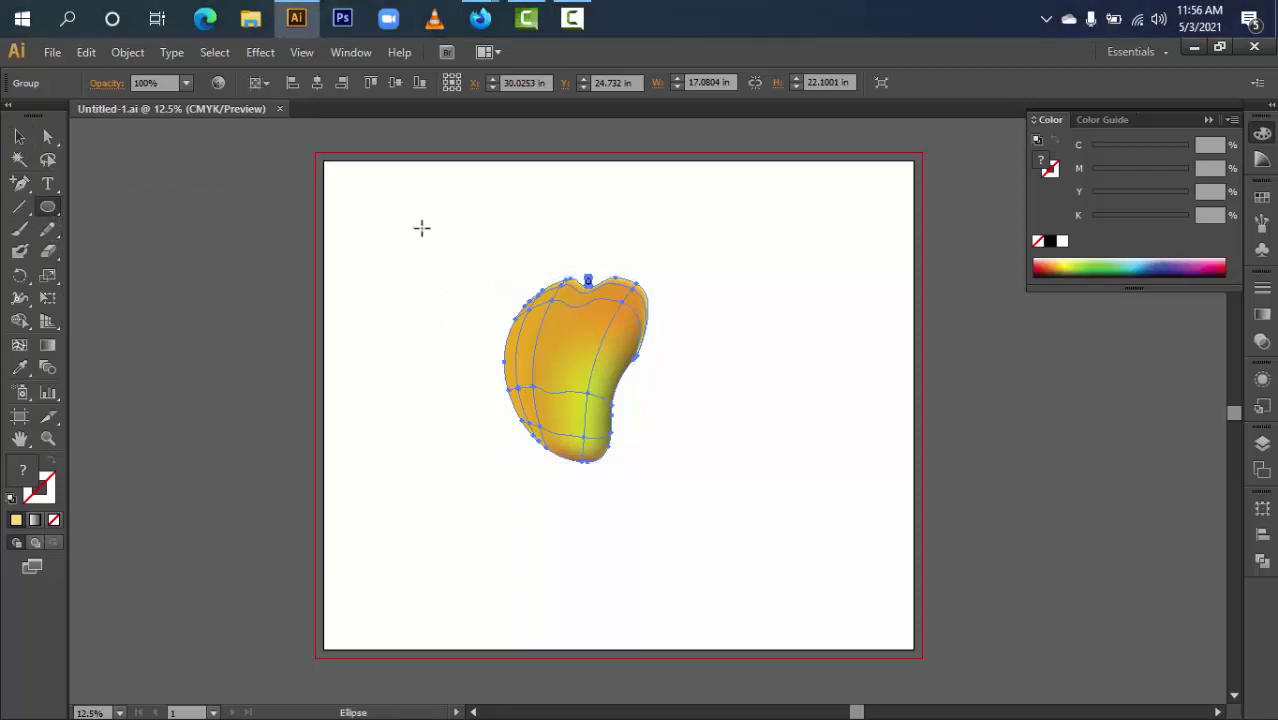
pyautogui.moveTo(419, 232); pyautogui.dragTo(776, 648)
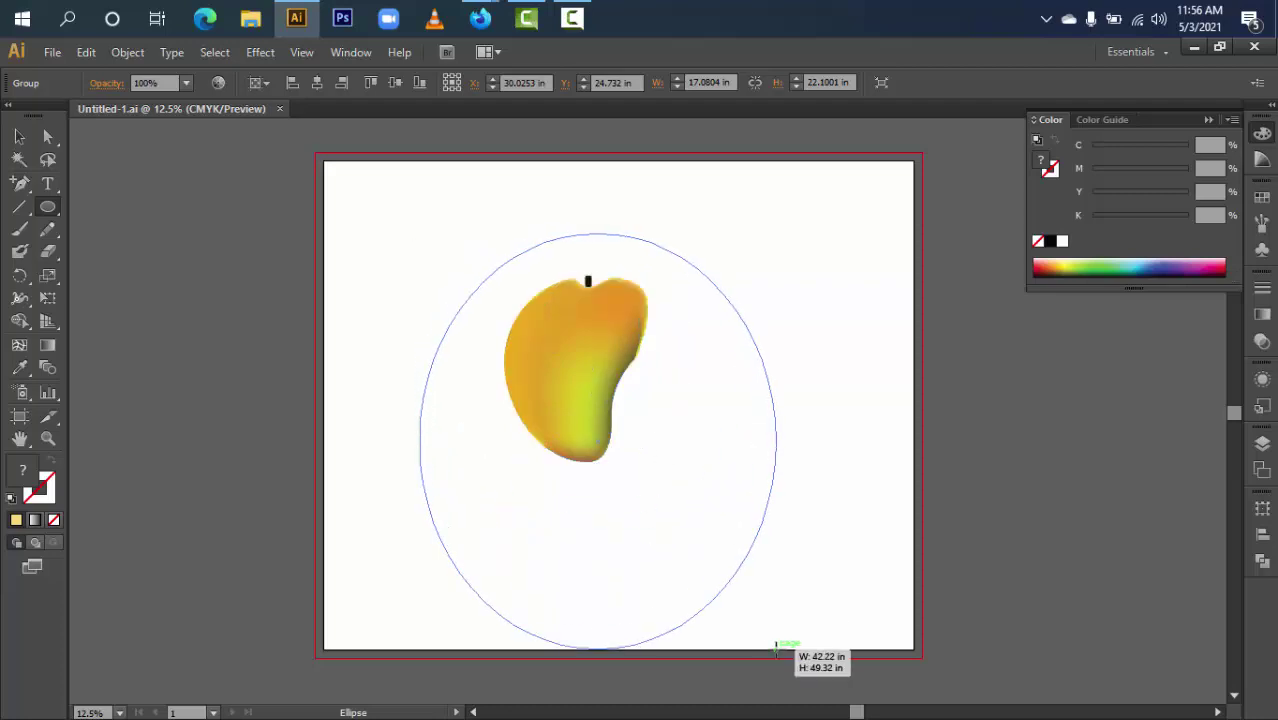
pyautogui.moveTo(776, 648); pyautogui.dragTo(776, 648)
pyautogui.press('ctrl')
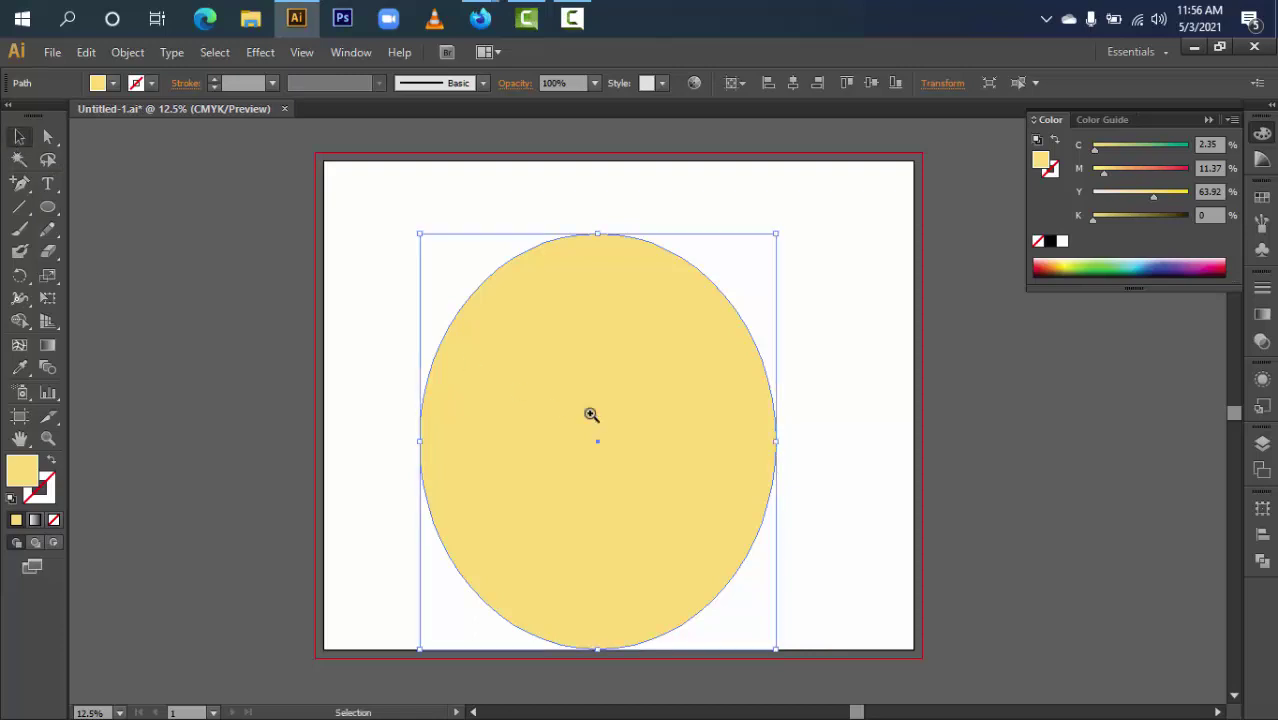
# - Zoom out to 6.25% and move the ellipse upward so it extends past the artboard
pyautogui.hotkey('ctrl', '-')
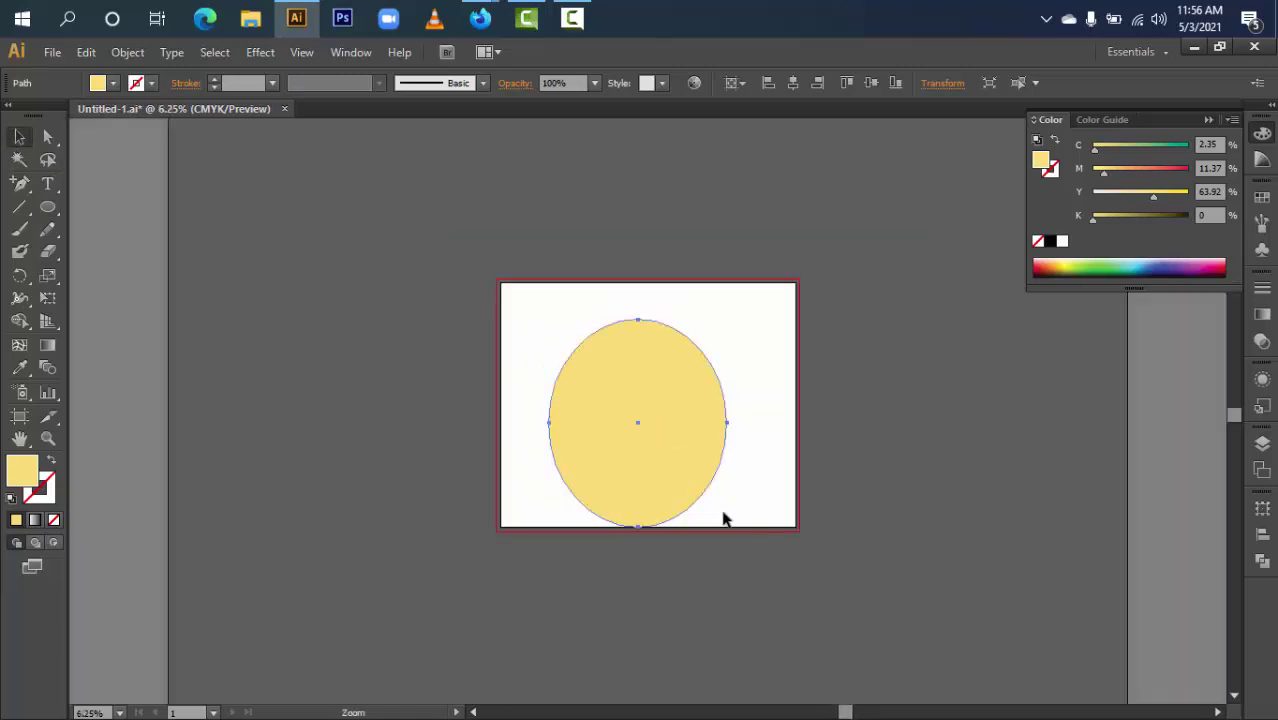
pyautogui.moveTo(729, 531)
pyautogui.mouseDown()
pyautogui.moveTo(740, 557)
pyautogui.moveTo(845, 620)
pyautogui.mouseUp()
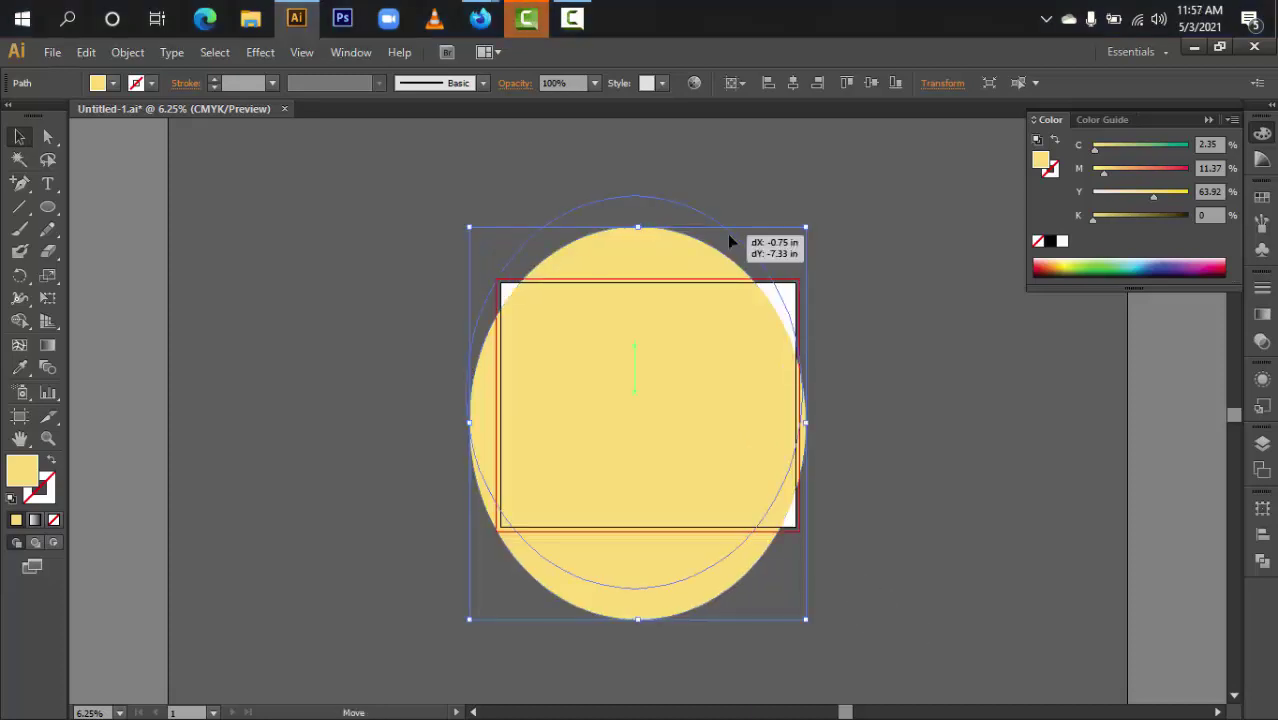
pyautogui.moveTo(729, 240); pyautogui.dragTo(726, 209)
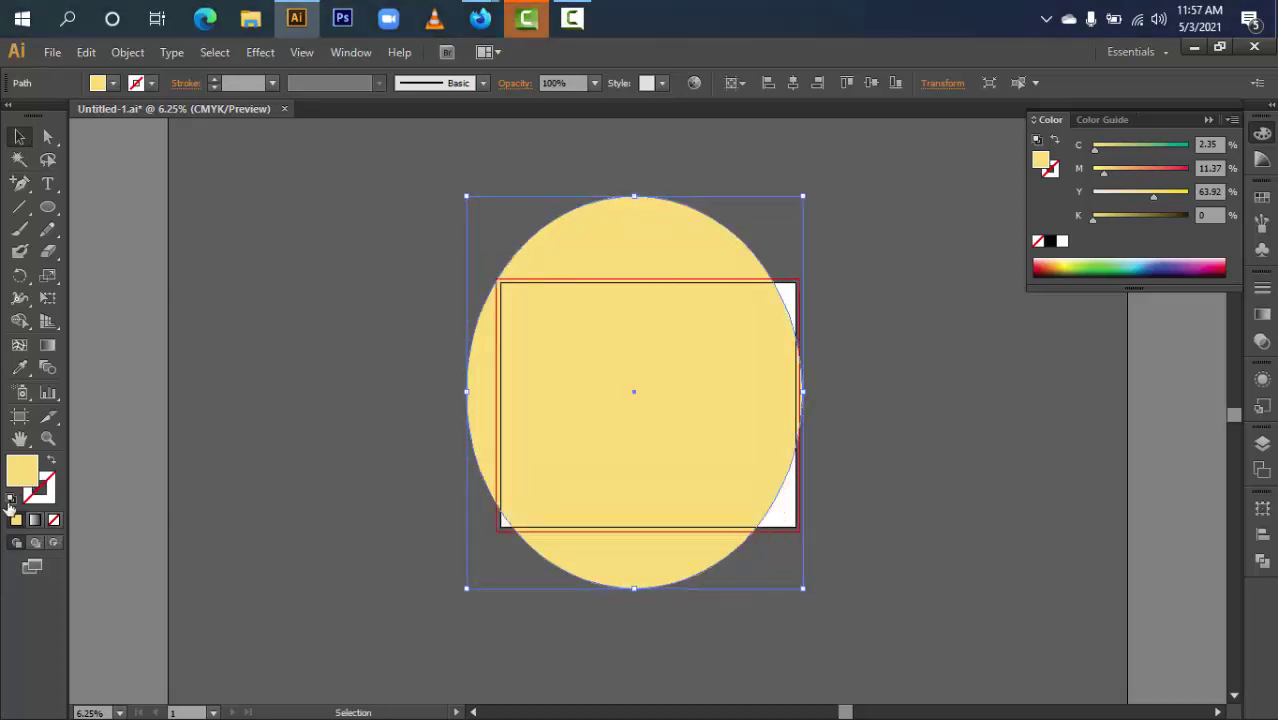
# - Reset the ellipse to default colours with no fill, leaving only its outline
pyautogui.click(10, 498)
pyautogui.click(53, 519)
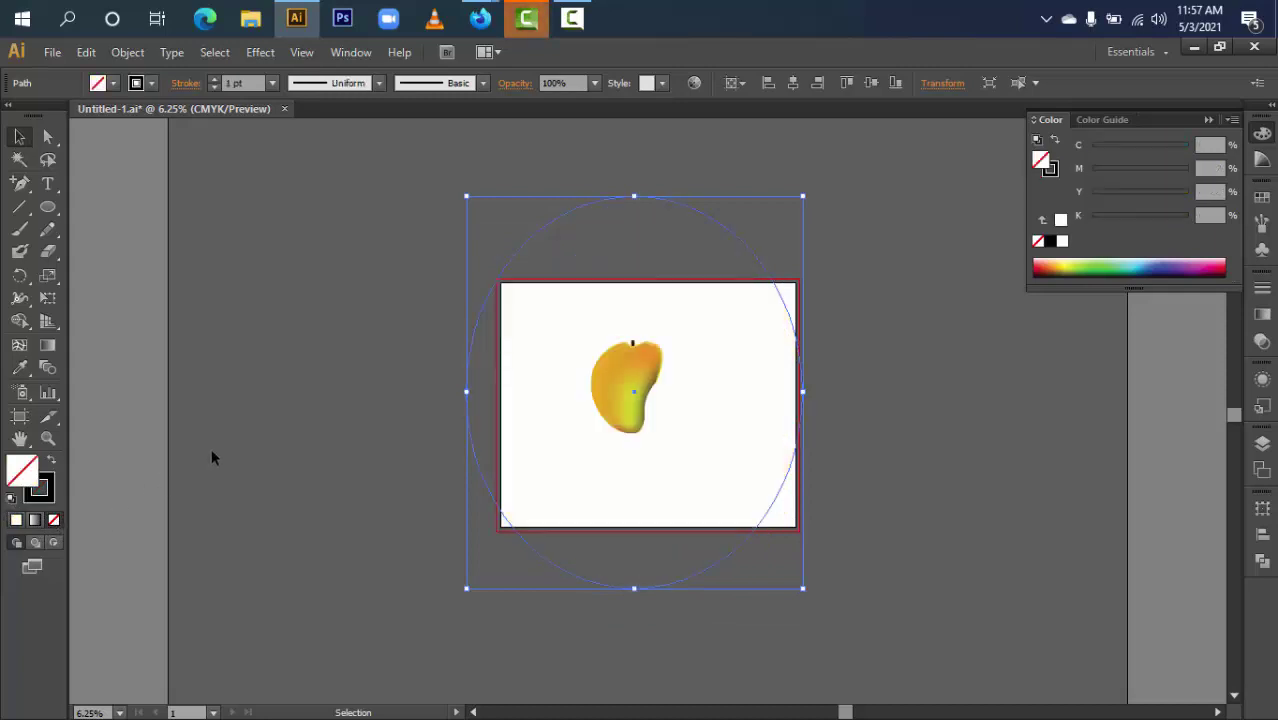
pyautogui.click(341, 392)
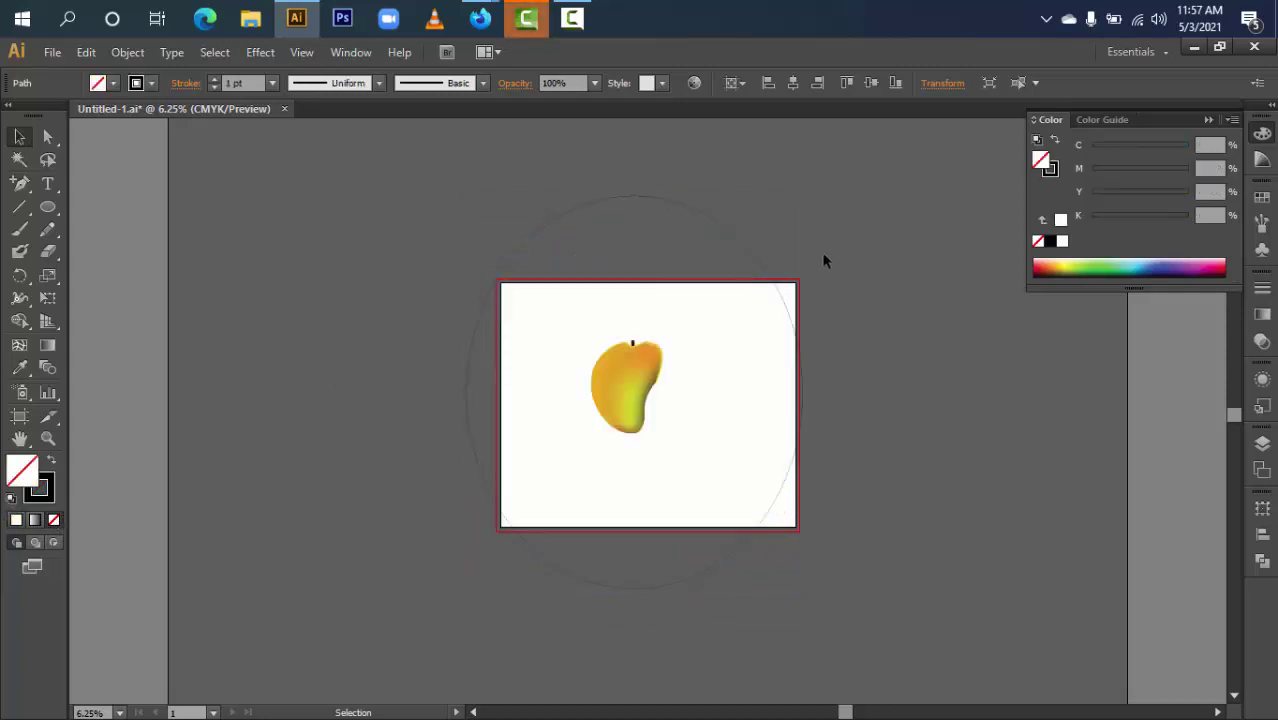
pyautogui.click(758, 258)
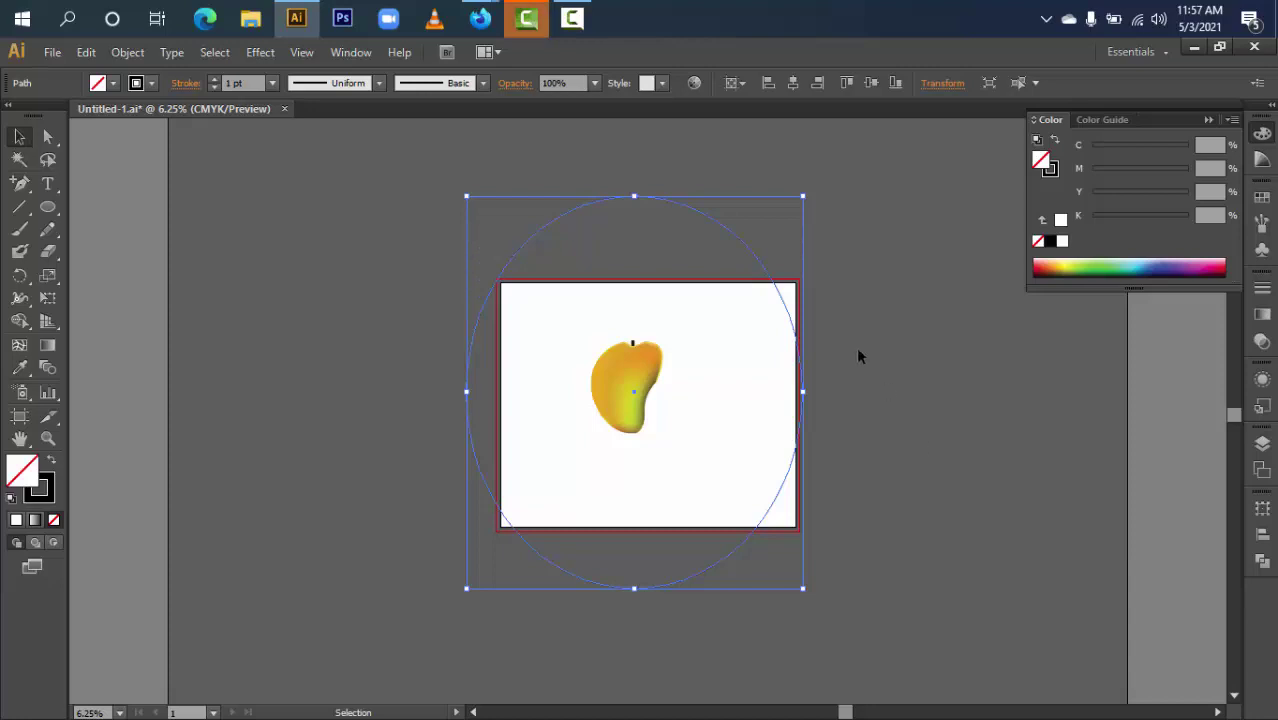
# - Select the mango group, nudge it slightly right, and deselect
pyautogui.moveTo(553, 326); pyautogui.dragTo(684, 468)
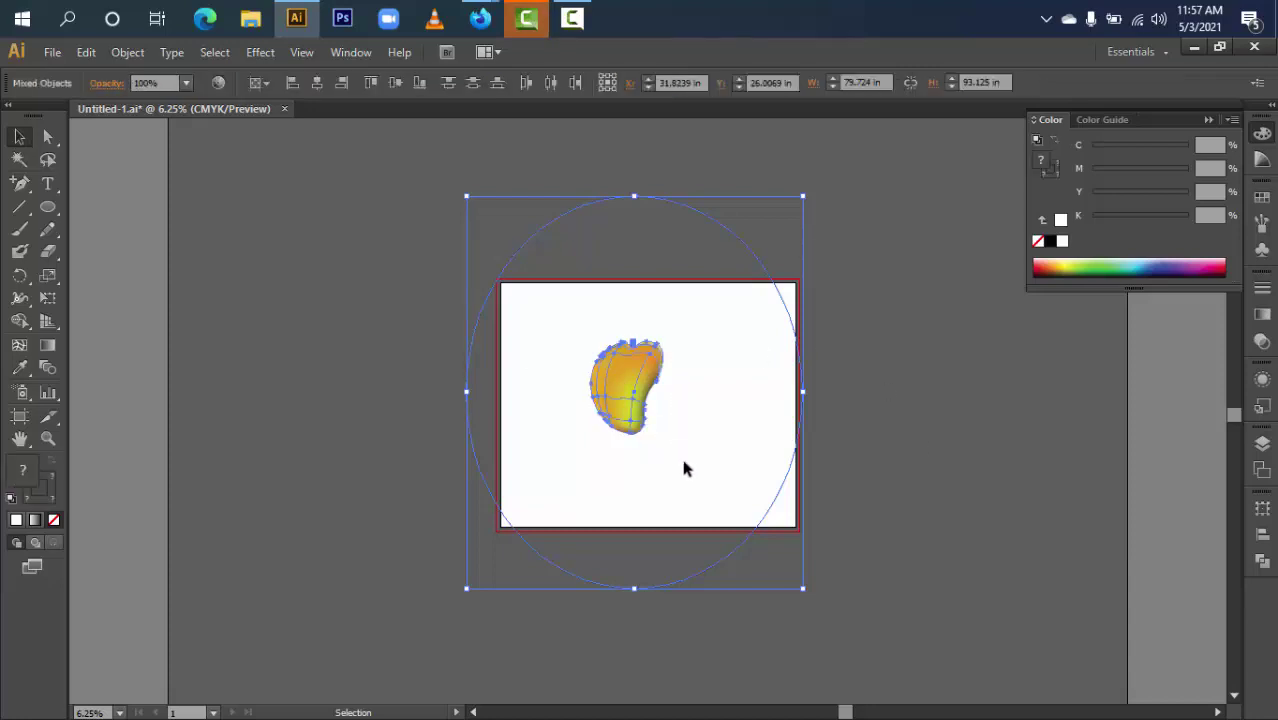
pyautogui.press('a')
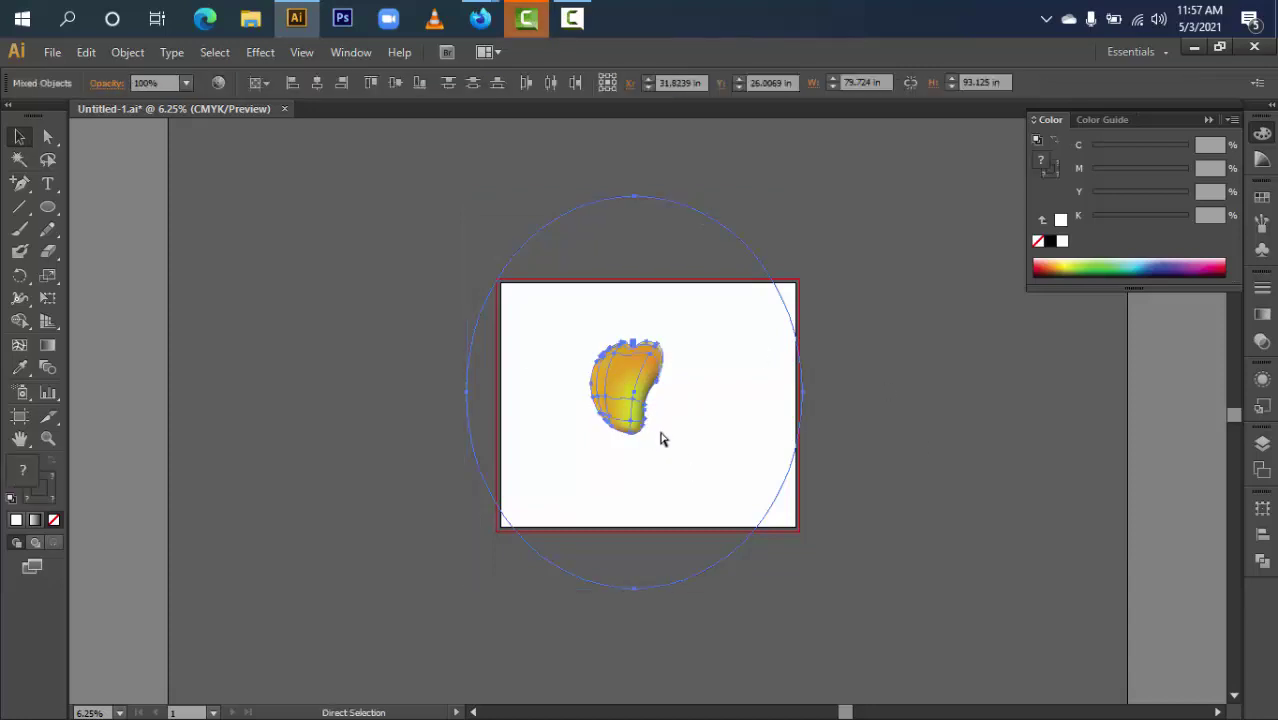
pyautogui.press('v')
pyautogui.click(582, 407)
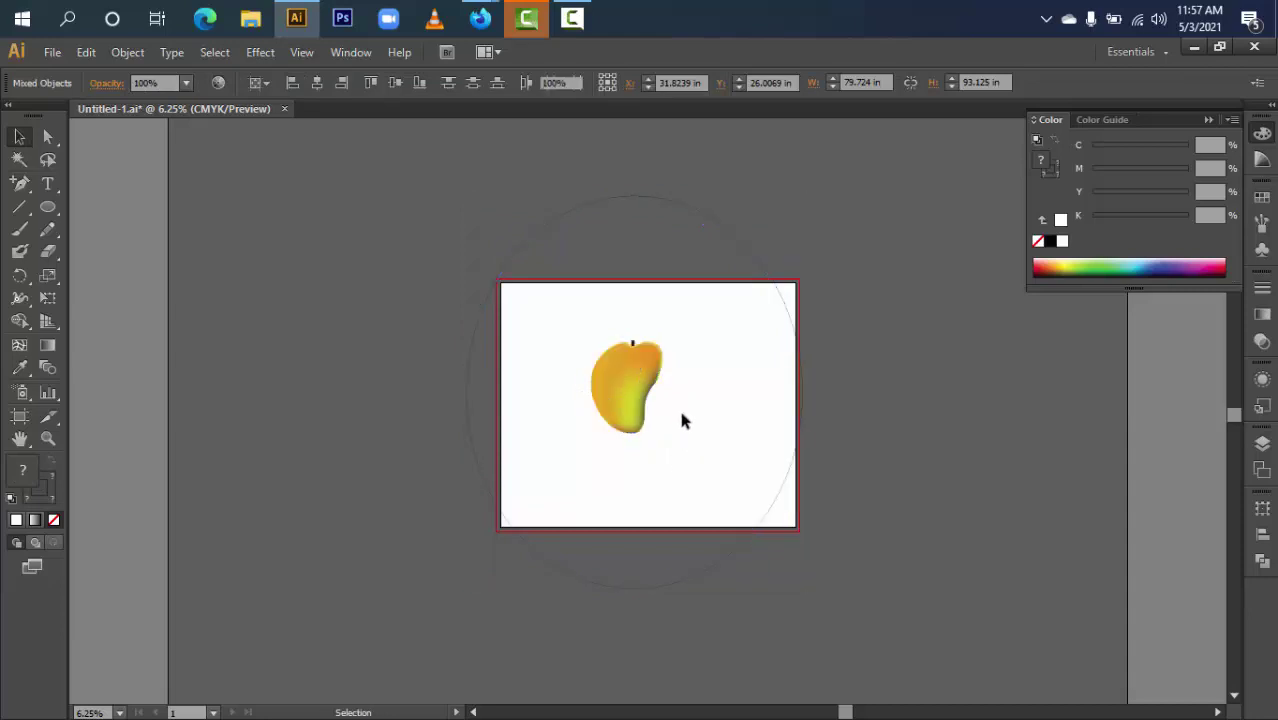
pyautogui.hotkey('ctrl', 'a')
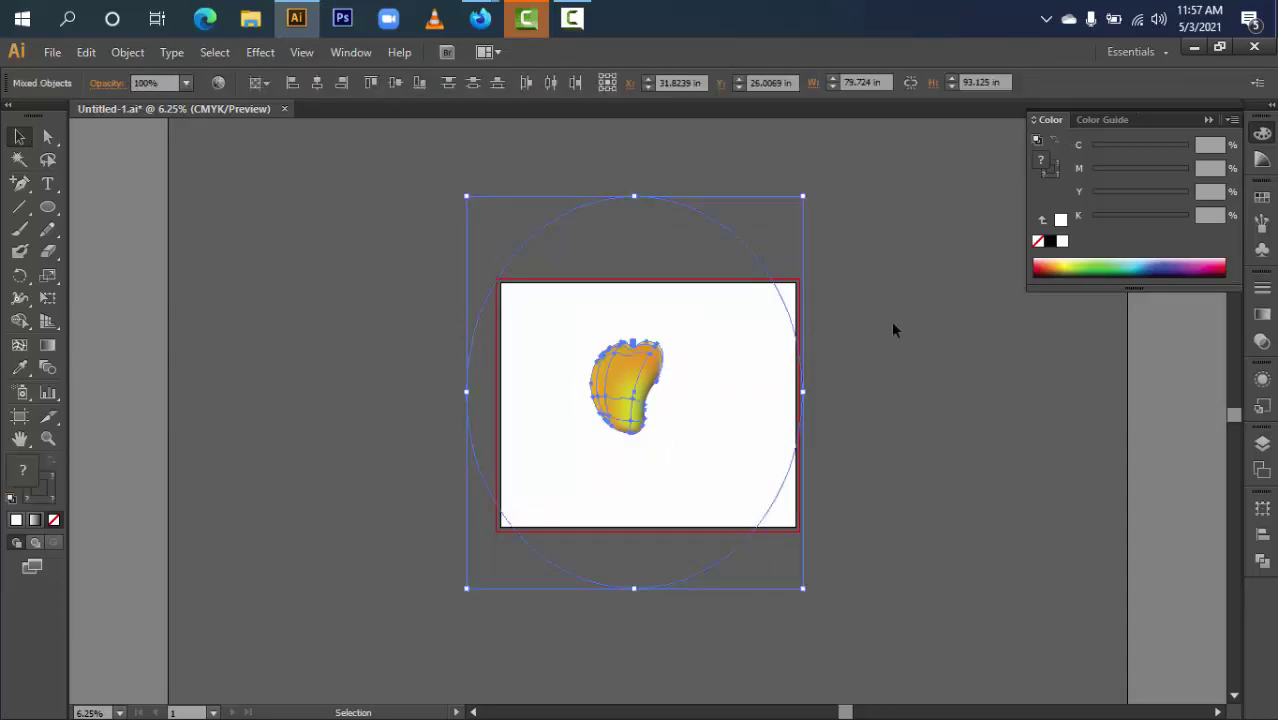
pyautogui.click(893, 330)
pyautogui.click(784, 310)
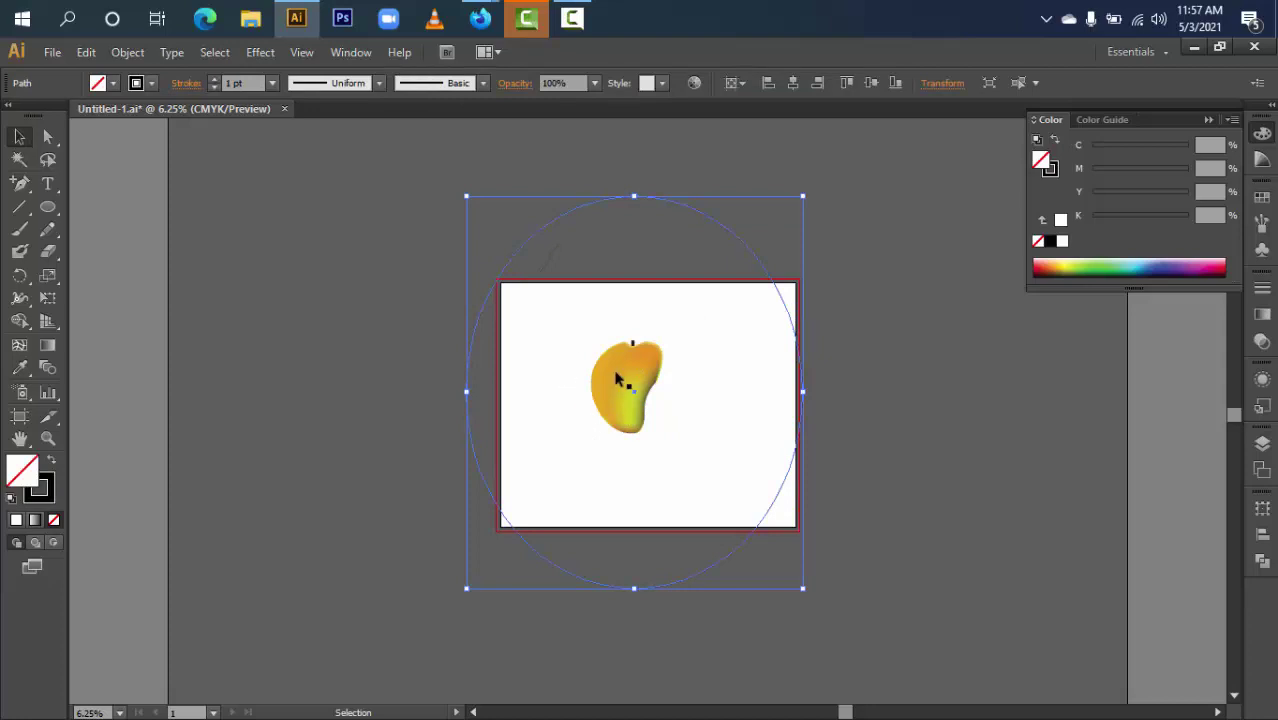
pyautogui.click(619, 377)
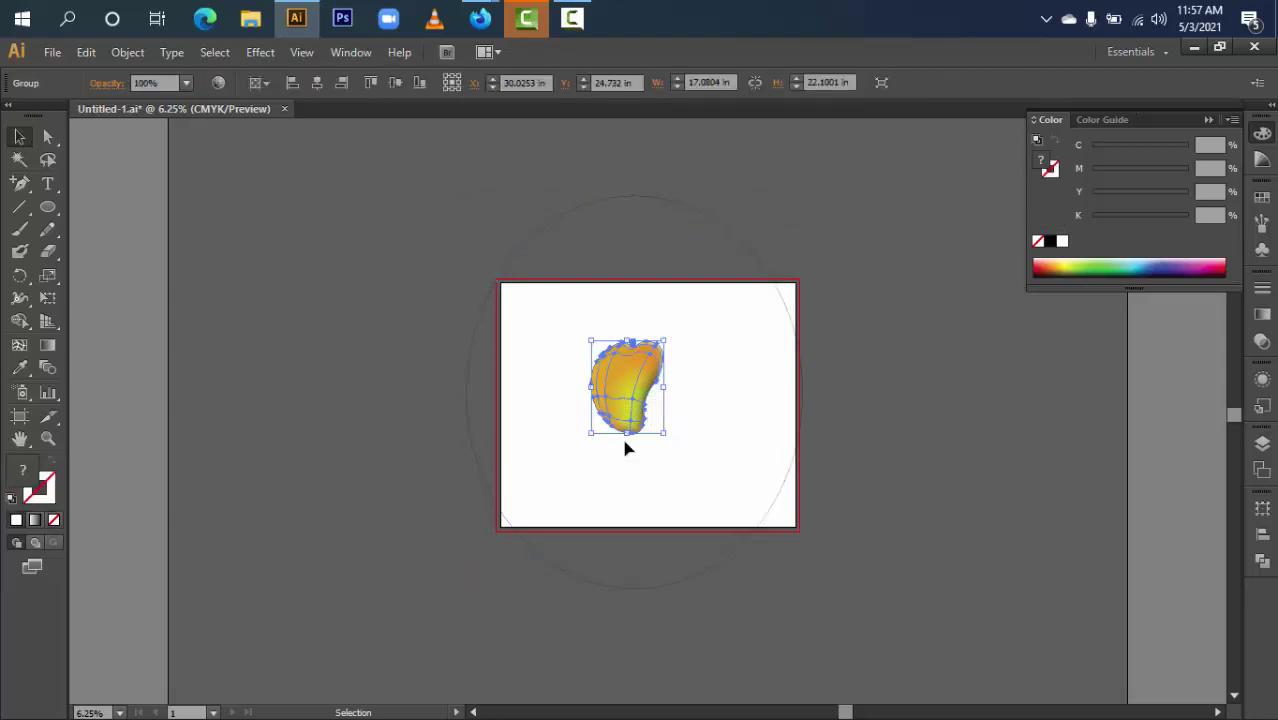
pyautogui.moveTo(625, 448); pyautogui.dragTo(640, 400)
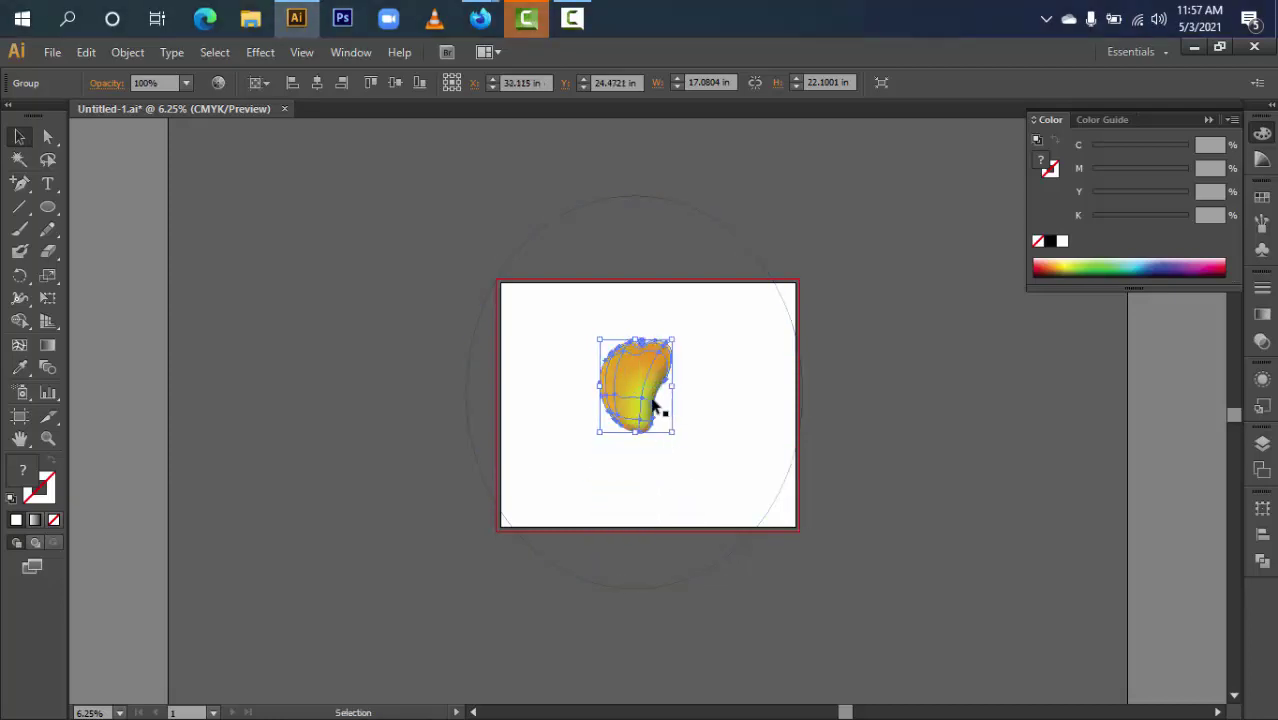
pyautogui.hotkey('ctrl', 'shift', 'a')
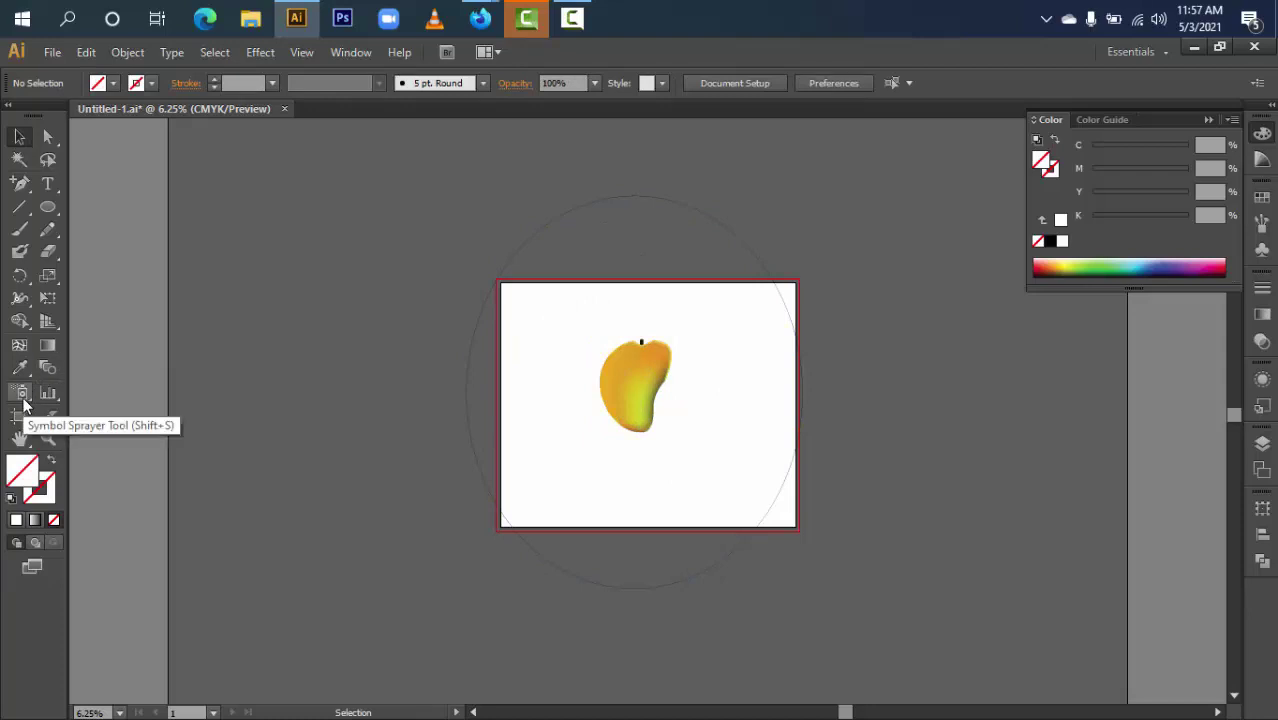
pyautogui.click(24, 401)
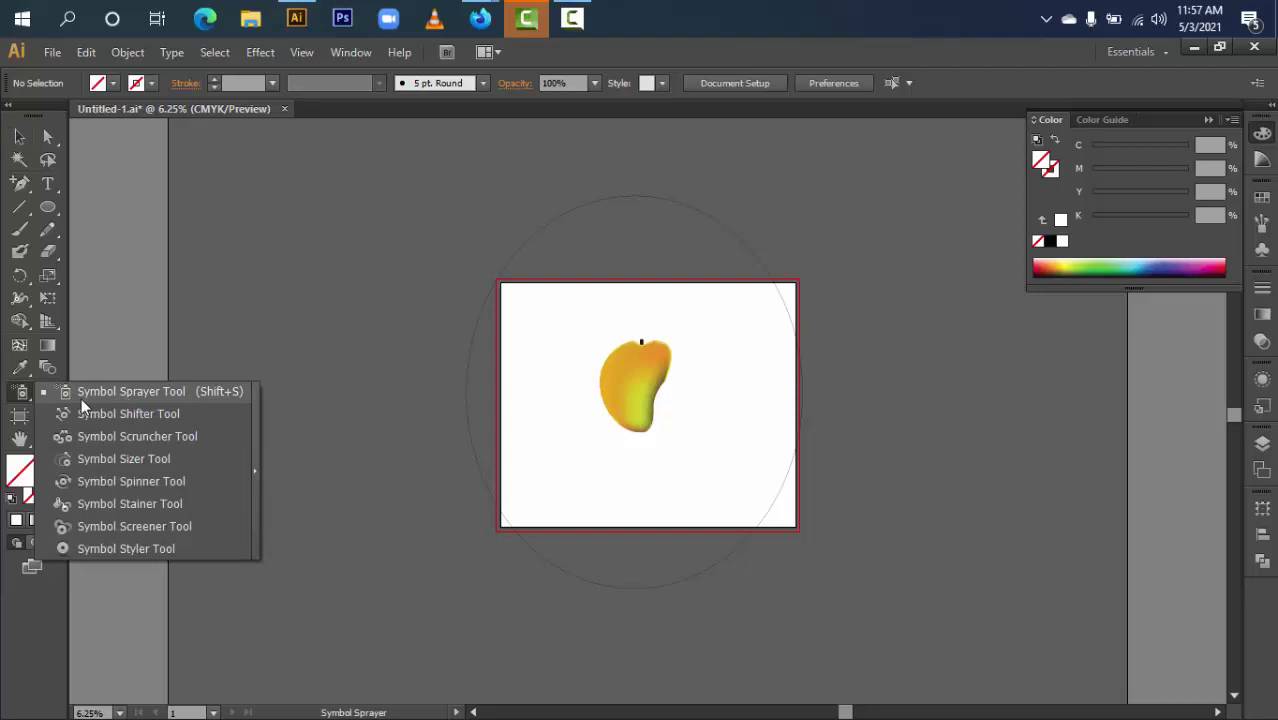
pyautogui.click(189, 393)
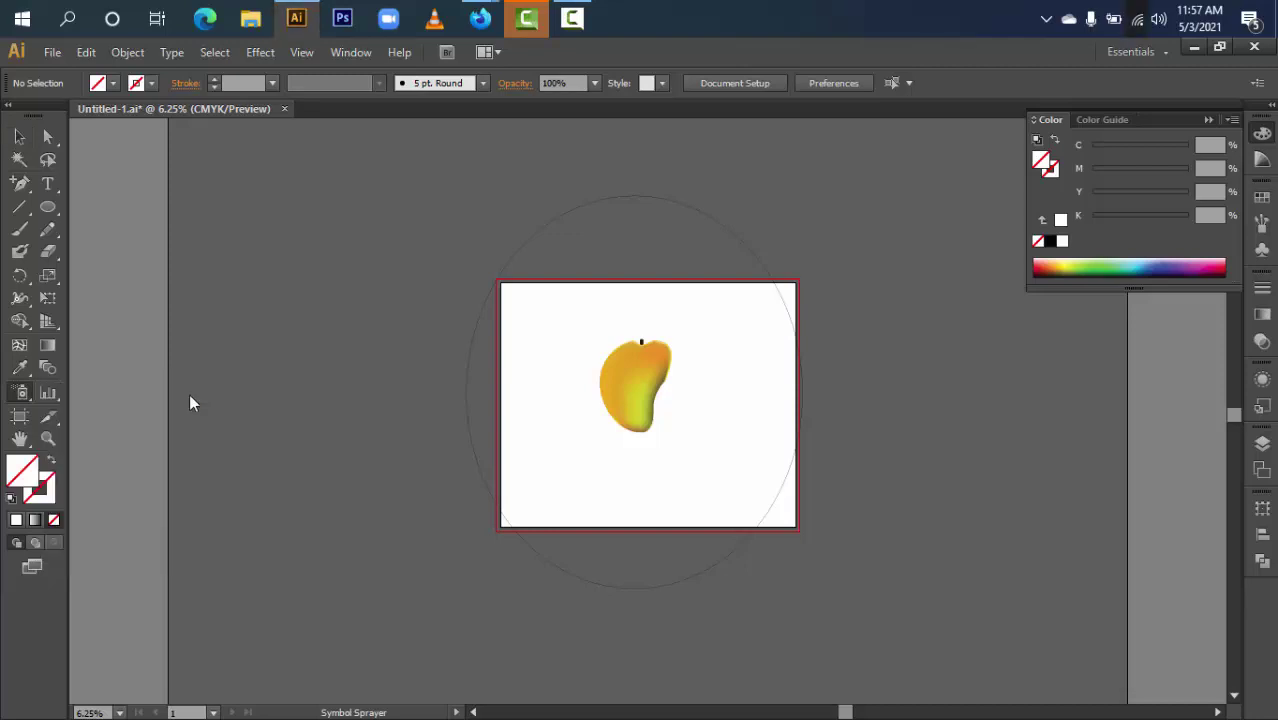
pyautogui.click(641, 382)
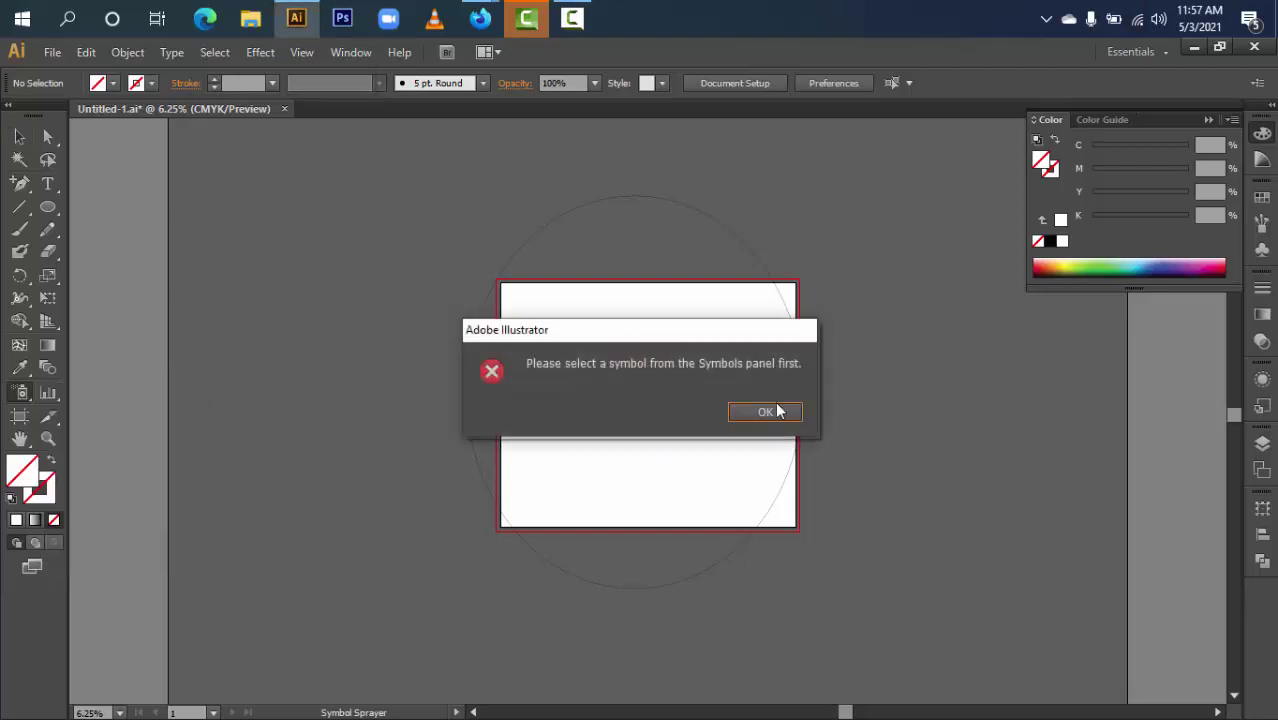
pyautogui.press('Return')
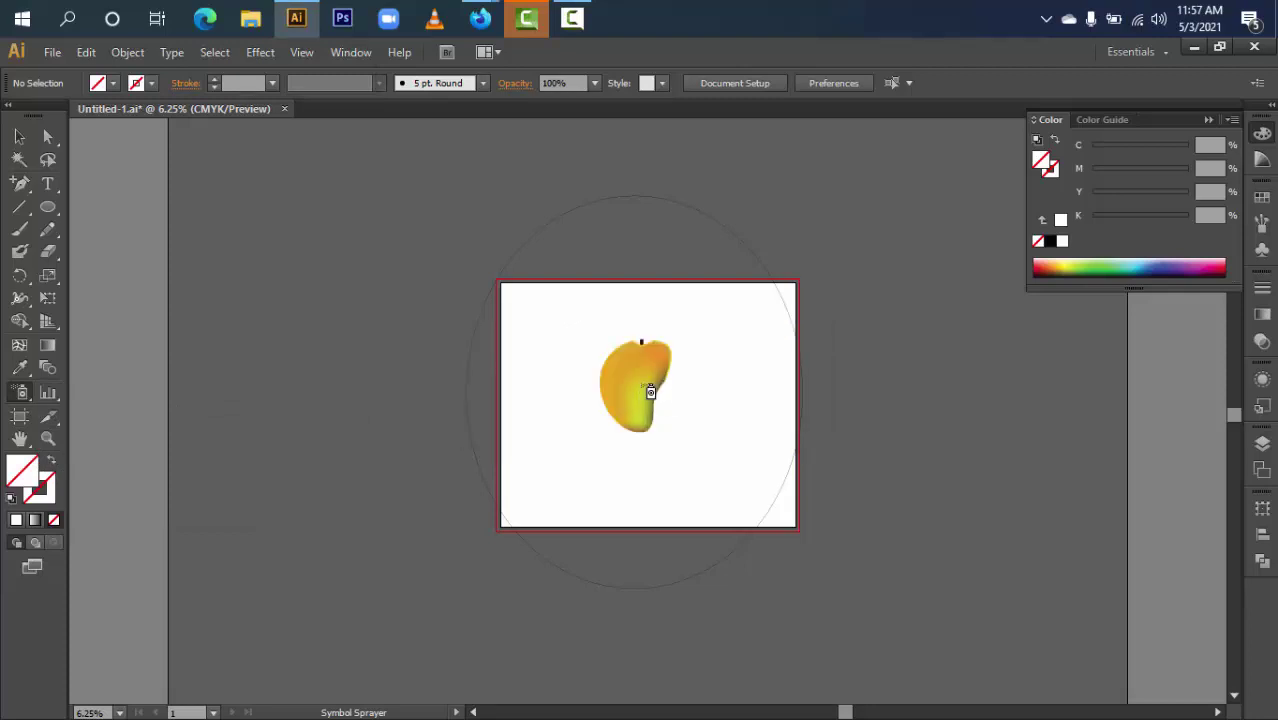
pyautogui.keyDown('ctrl'); pyautogui.click(649, 390); pyautogui.keyUp('ctrl')
pyautogui.click(565, 391)
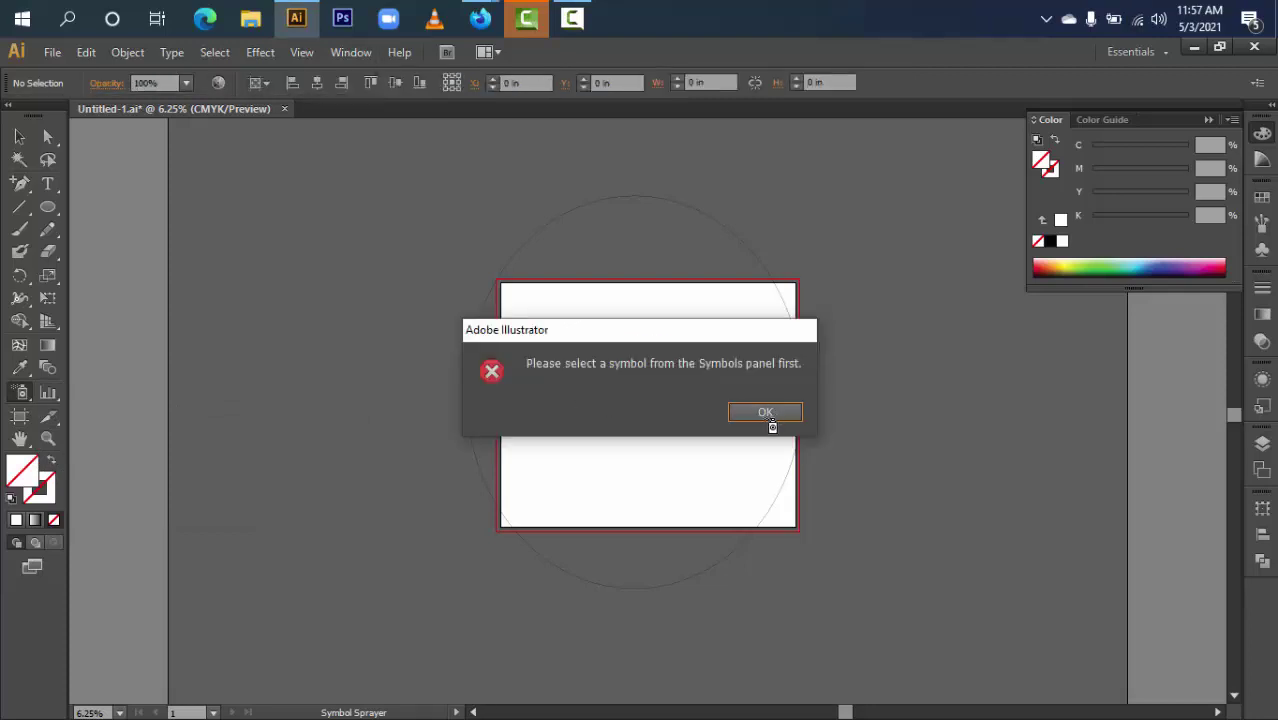
pyautogui.click(767, 418)
pyautogui.keyDown('ctrl'); pyautogui.click(662, 405); pyautogui.keyUp('ctrl')
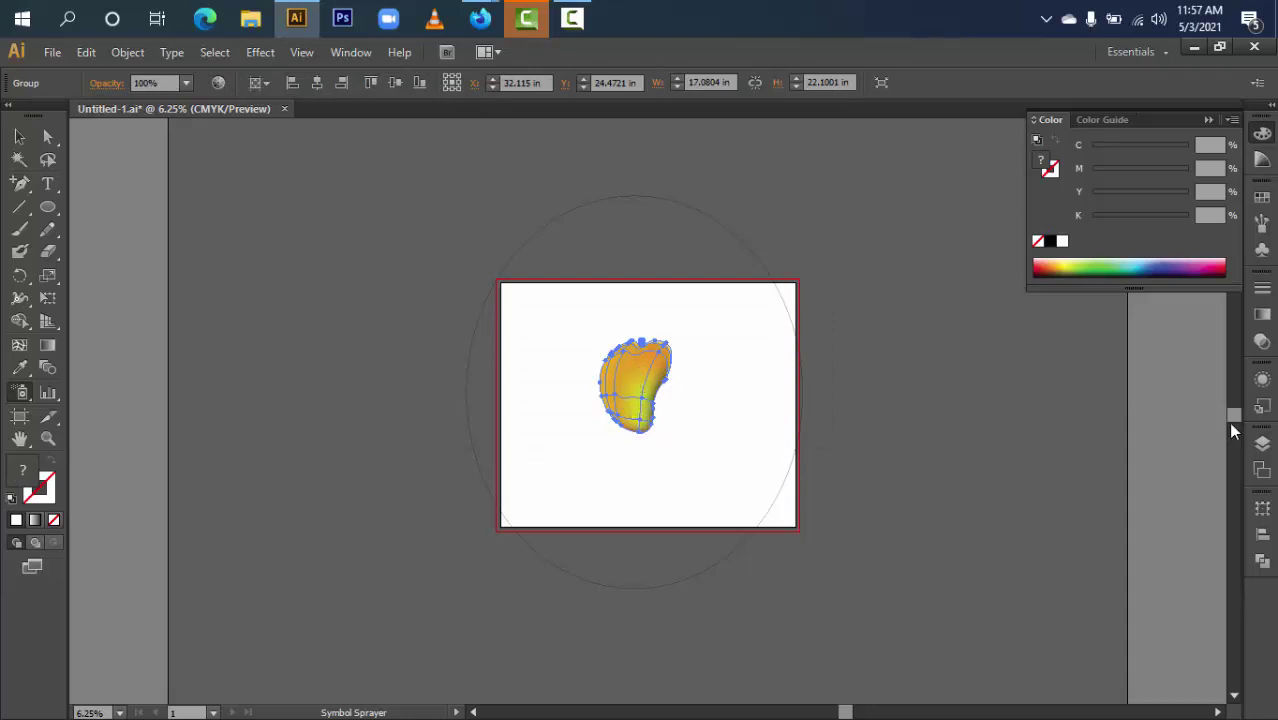
# - Drag the mango into the Symbols panel and create a symbol named 'Menggo'
pyautogui.click(19, 136)
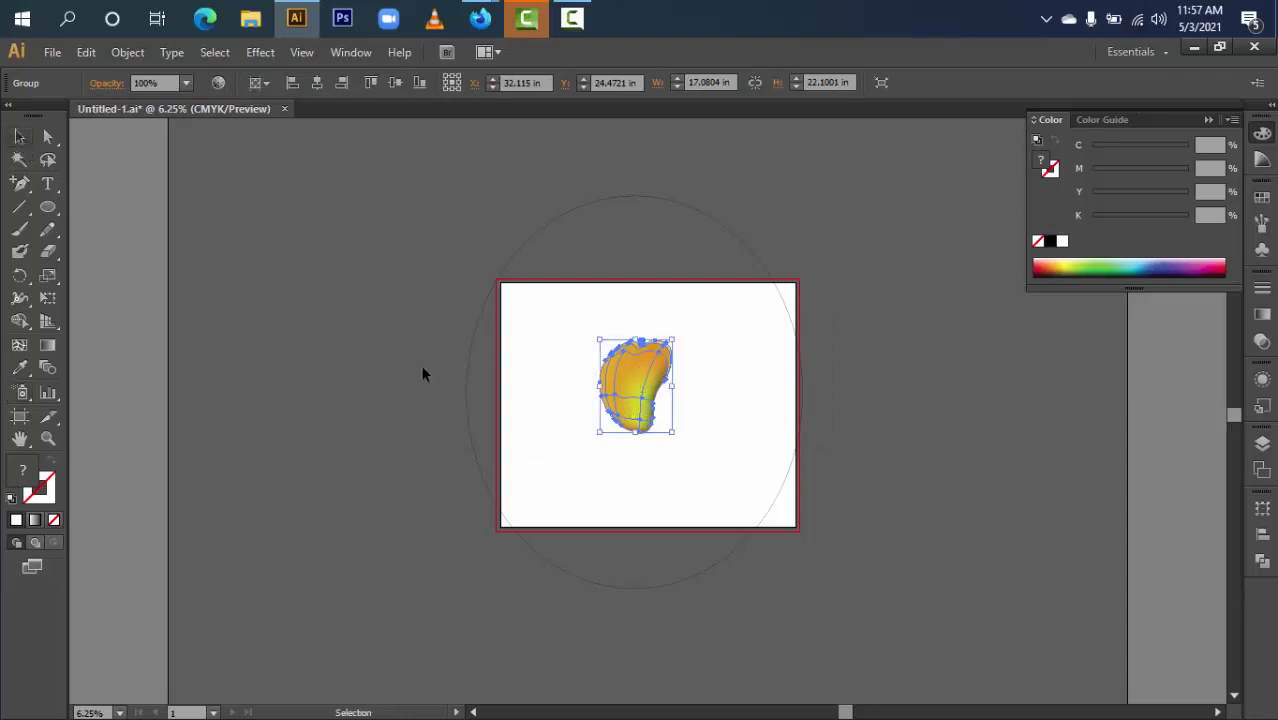
pyautogui.click(1262, 249)
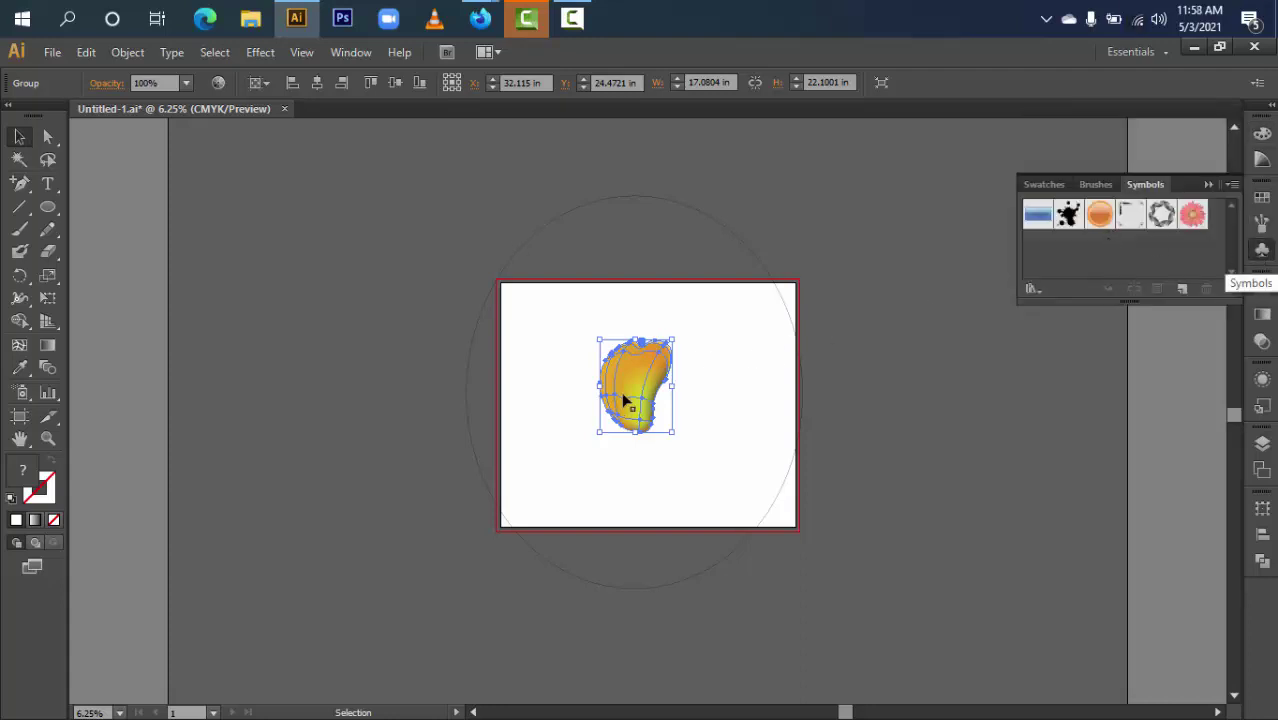
pyautogui.moveTo(648, 392); pyautogui.dragTo(1092, 251)
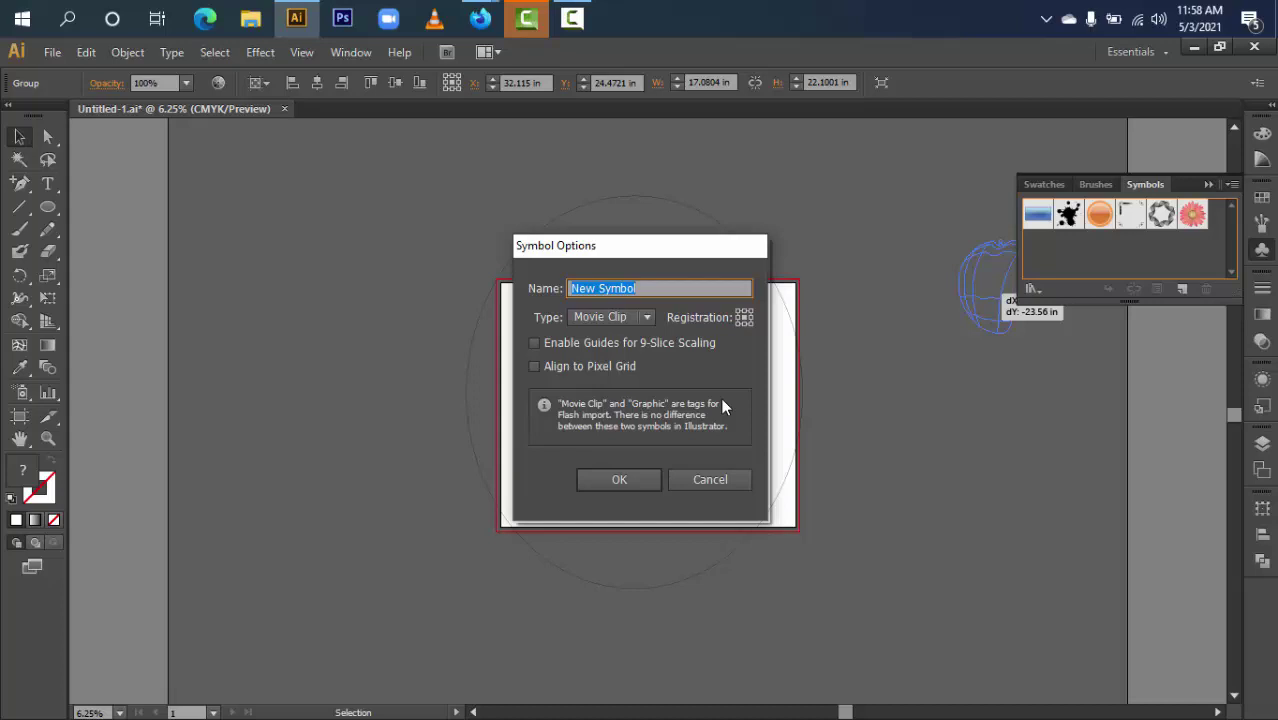
pyautogui.write('Meng')
pyautogui.write('g')
pyautogui.write('o')
pyautogui.press('Return')
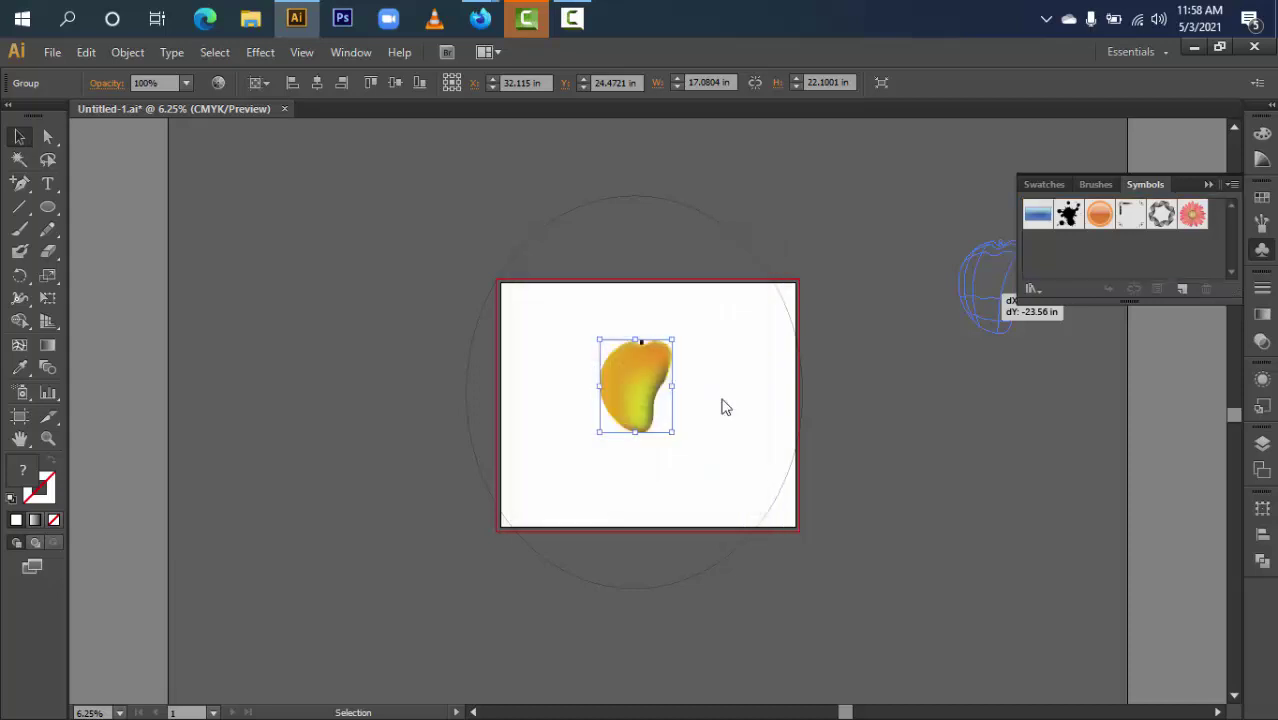
# - Delete the original mango, save, and place a Menggo instance slightly left of centre
pyautogui.click(676, 391)
pyautogui.click(664, 398)
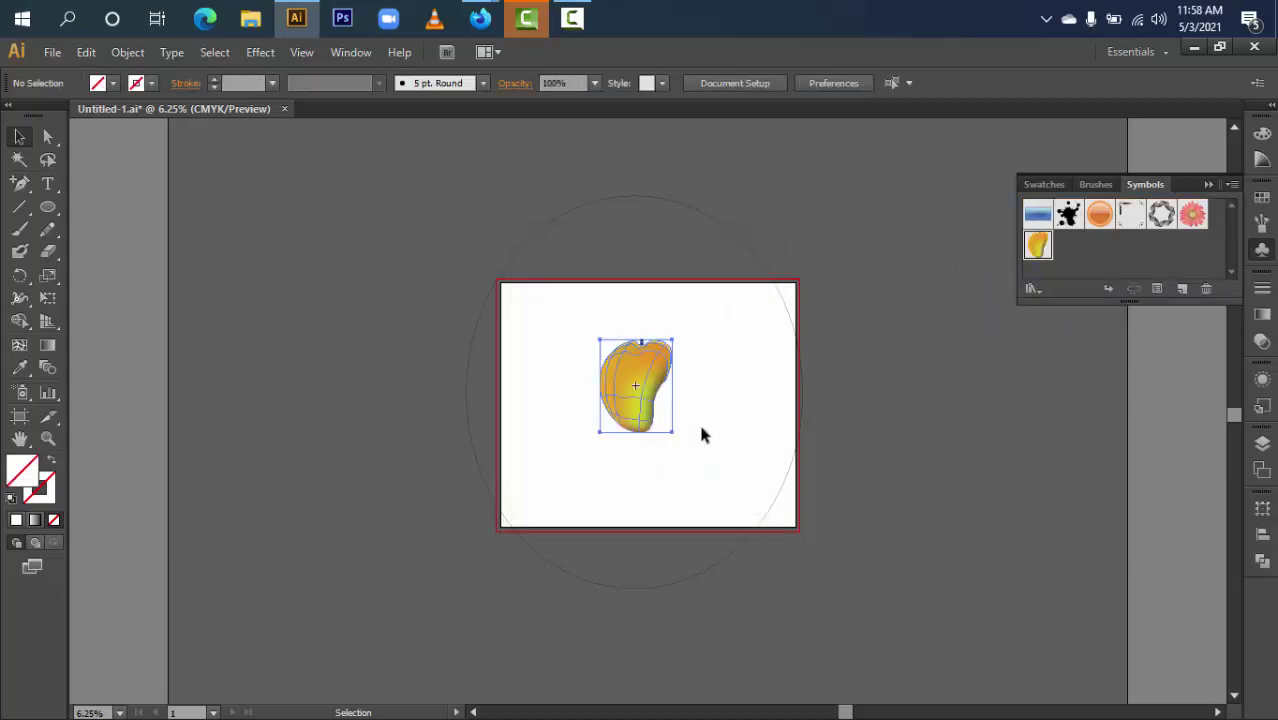
pyautogui.press('Delete')
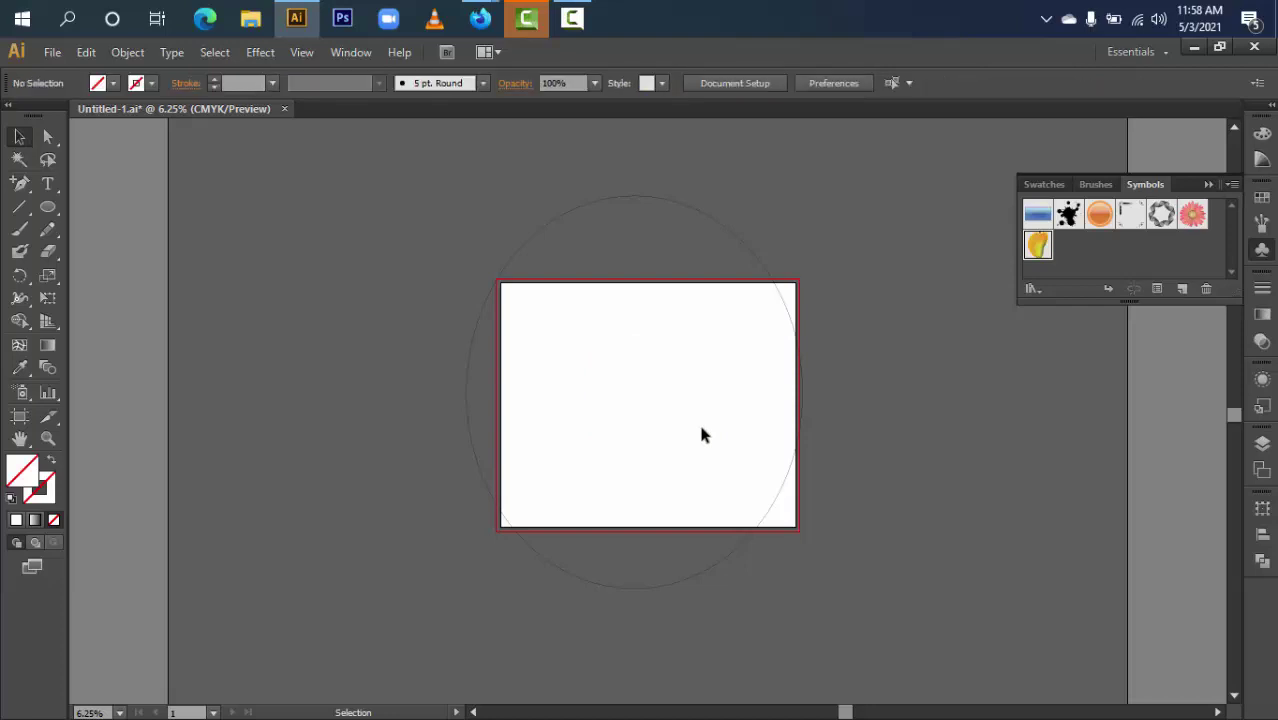
pyautogui.press('a')
pyautogui.hotkey('ctrl', 's')
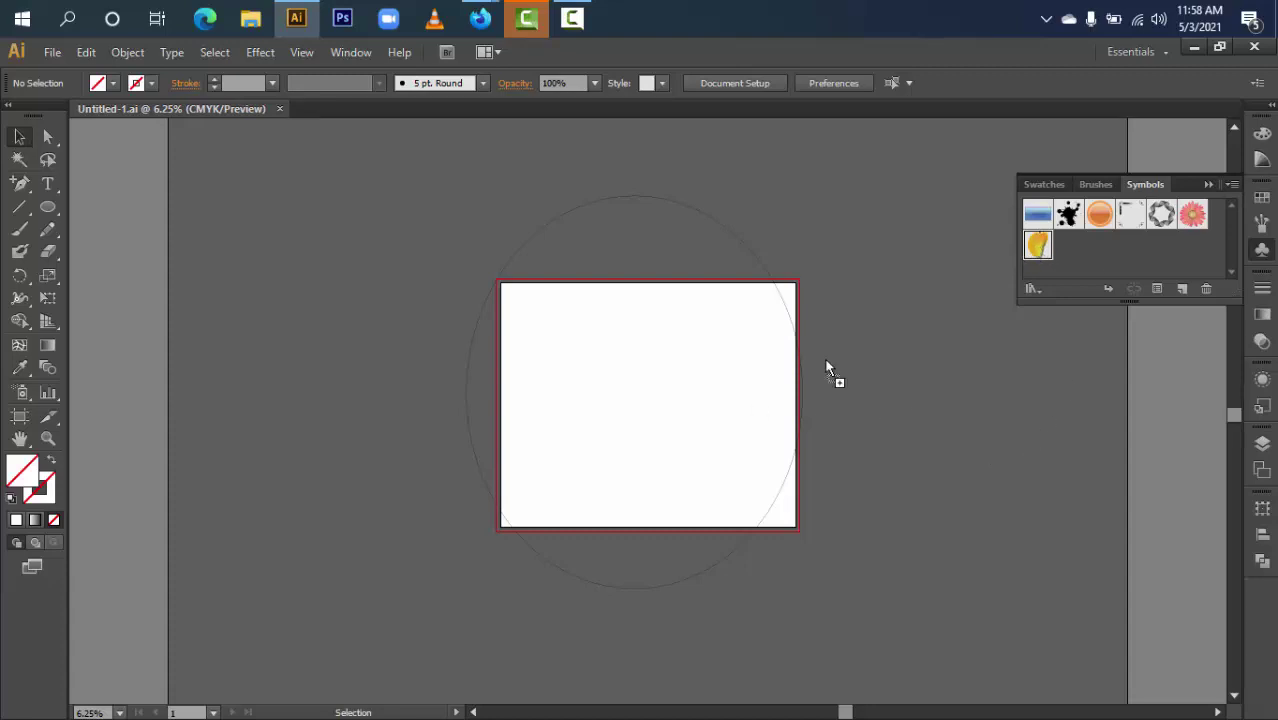
pyautogui.moveTo(765, 380); pyautogui.dragTo(660, 388)
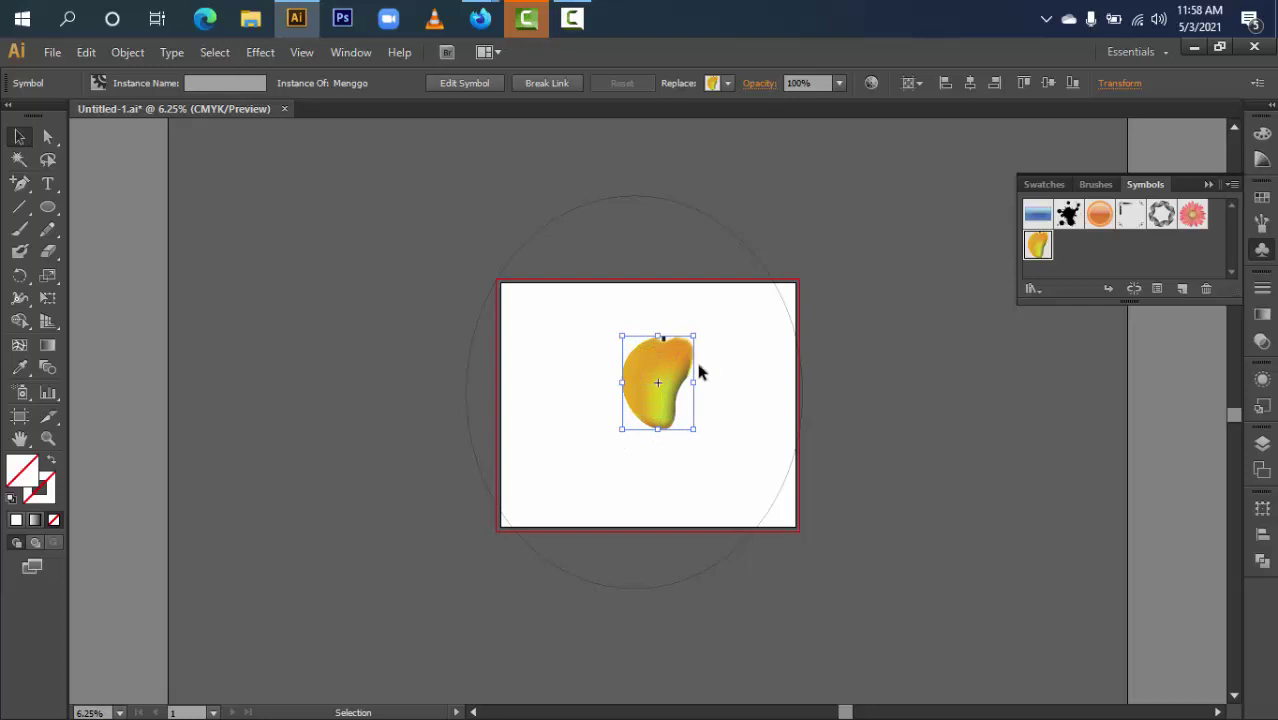
pyautogui.moveTo(663, 405); pyautogui.dragTo(618, 414)
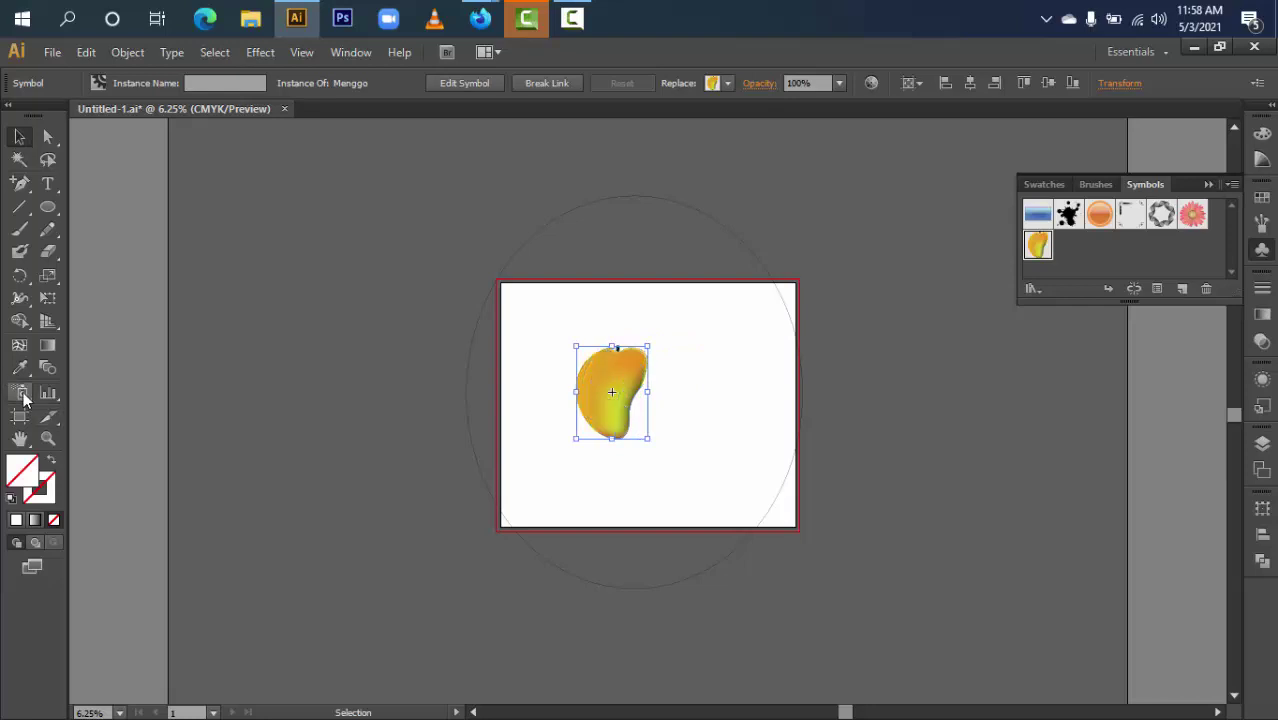
# - Spray curving trails of Menggo instances with the Symbol Sprayer, undoing each to retry
pyautogui.click(24, 396)
pyautogui.click(612, 408)
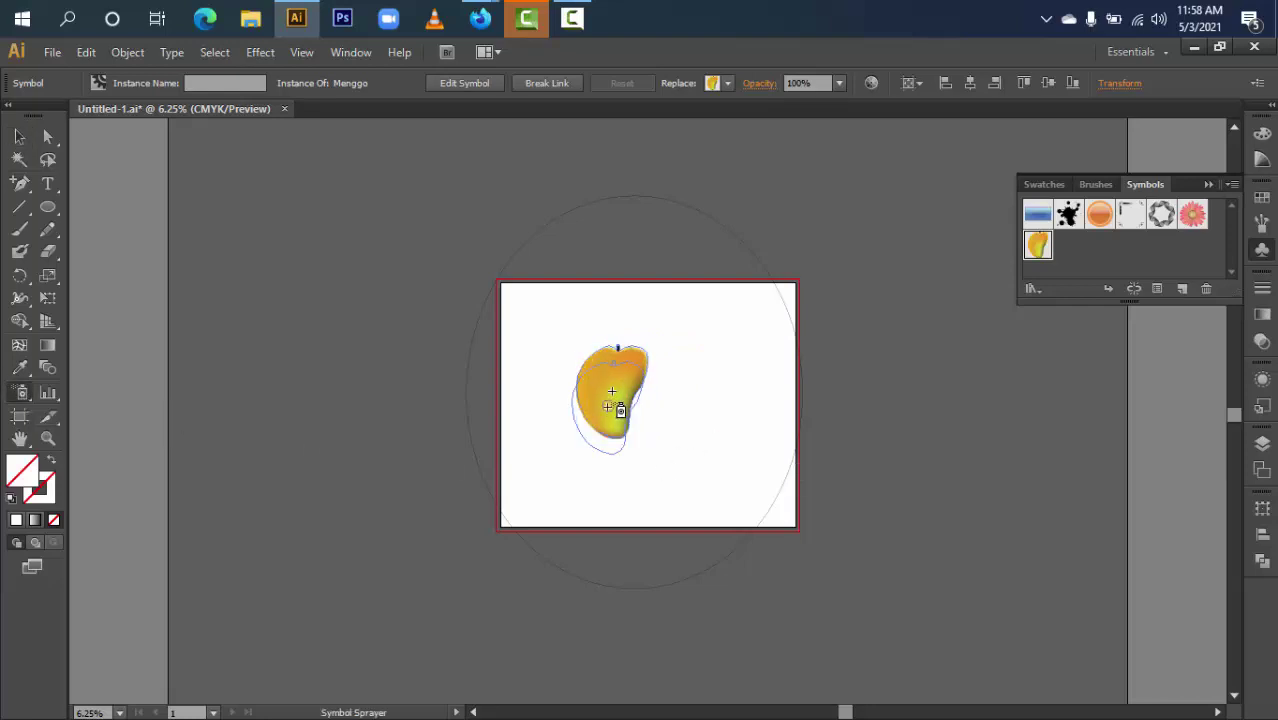
pyautogui.moveTo(612, 408)
pyautogui.mouseDown()
pyautogui.moveTo(637, 548)
pyautogui.moveTo(754, 335)
pyautogui.moveTo(736, 491)
pyautogui.mouseUp()
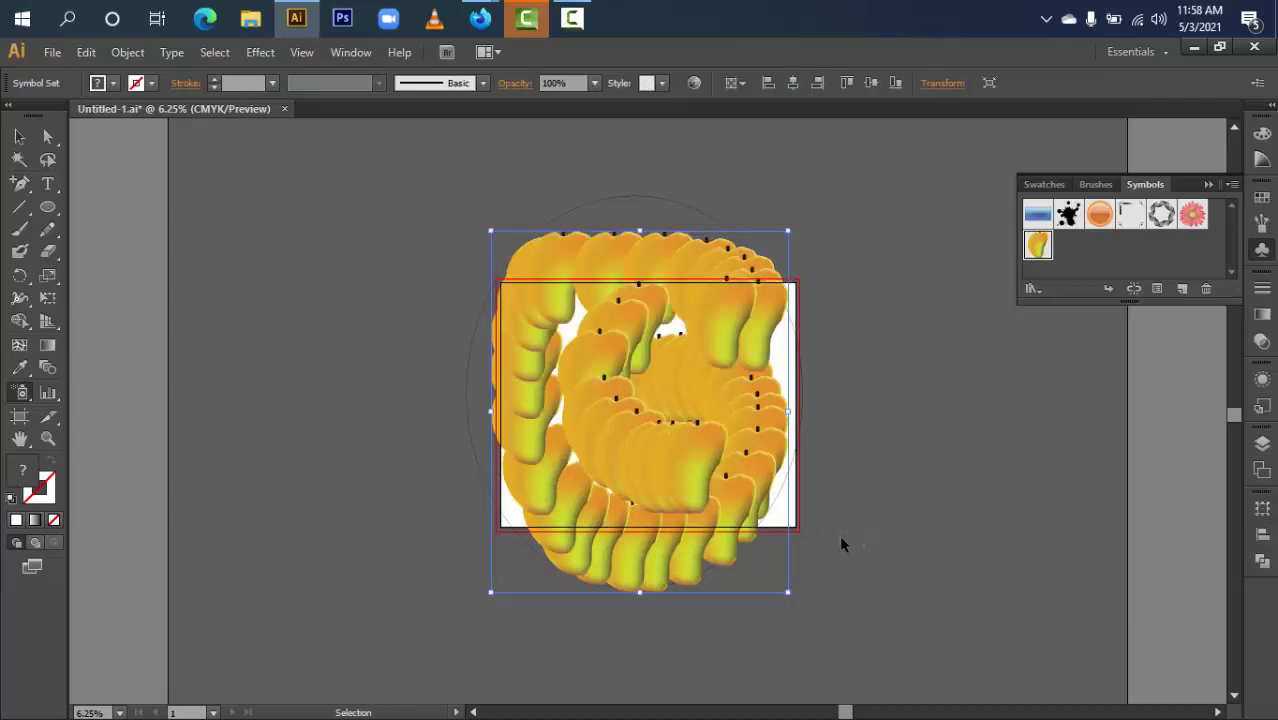
pyautogui.hotkey('ctrl', 'z')
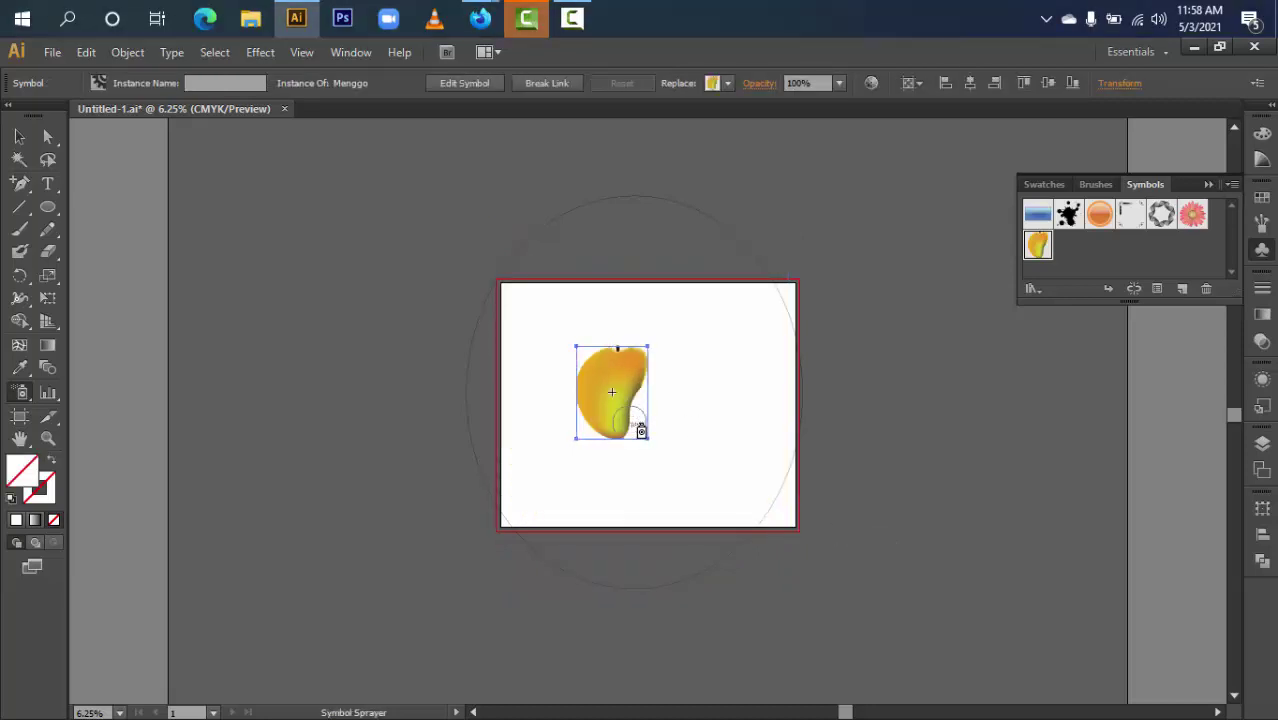
pyautogui.moveTo(641, 432)
pyautogui.mouseDown()
pyautogui.moveTo(706, 416)
pyautogui.moveTo(733, 448)
pyautogui.moveTo(662, 542)
pyautogui.moveTo(502, 399)
pyautogui.moveTo(490, 268)
pyautogui.mouseUp()
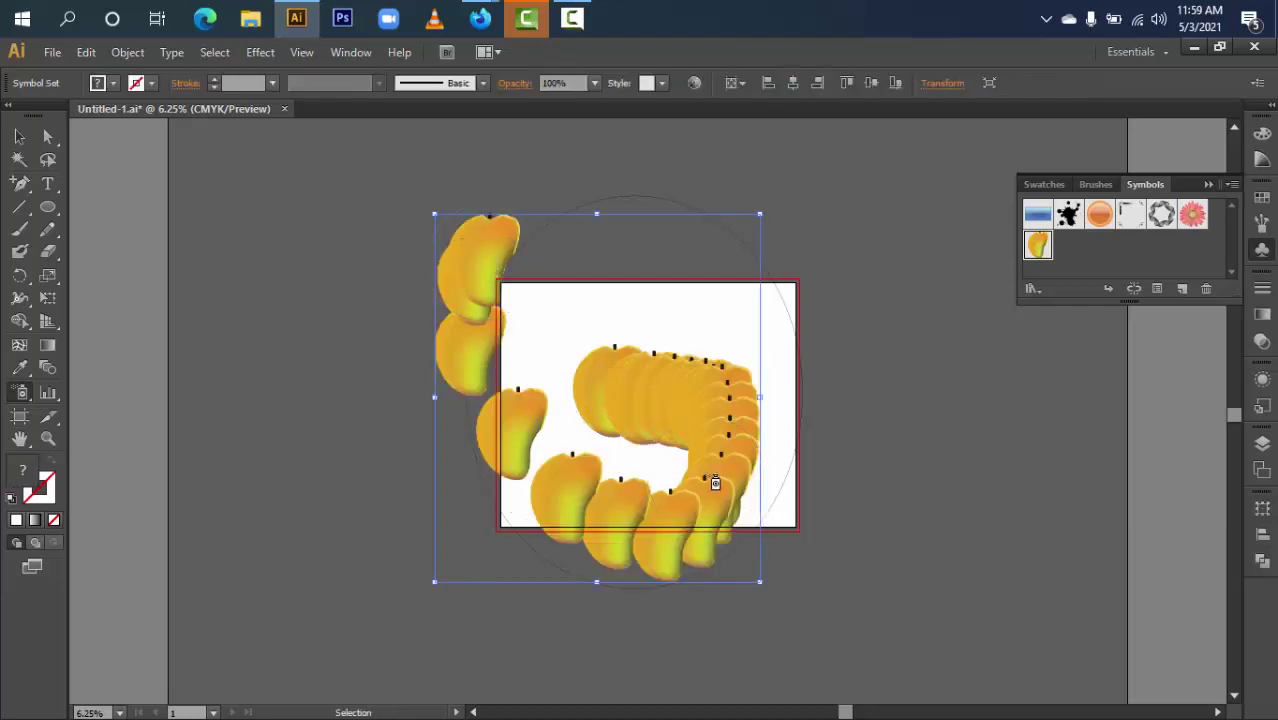
pyautogui.hotkey('ctrl', 'z')
# - Spray six more passes of mangoes across the top, centre and right of the artboard
pyautogui.moveTo(665, 348)
pyautogui.mouseDown()
pyautogui.moveTo(670, 337)
pyautogui.moveTo(894, 447)
pyautogui.moveTo(633, 545)
pyautogui.moveTo(659, 217)
pyautogui.moveTo(916, 282)
pyautogui.moveTo(947, 600)
pyautogui.moveTo(765, 382)
pyautogui.moveTo(659, 456)
pyautogui.moveTo(622, 337)
pyautogui.moveTo(774, 234)
pyautogui.moveTo(685, 562)
pyautogui.moveTo(451, 328)
pyautogui.moveTo(520, 275)
pyautogui.moveTo(678, 587)
pyautogui.mouseUp()
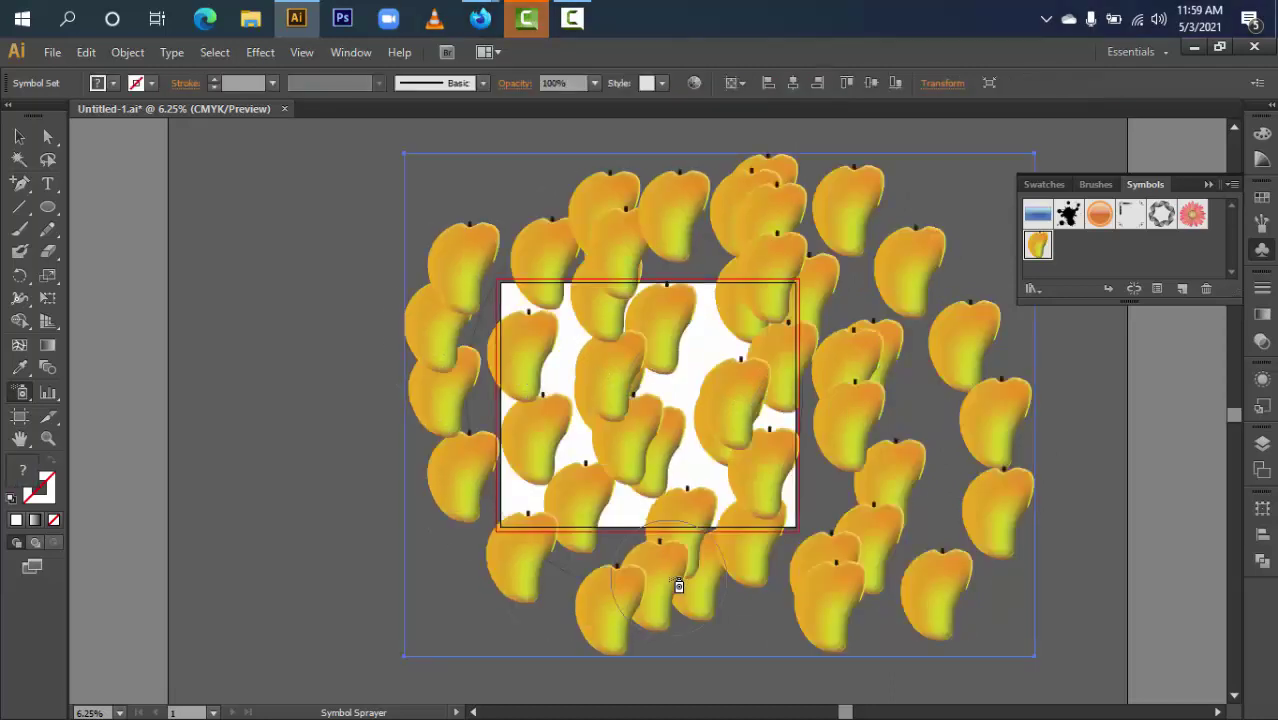
pyautogui.moveTo(719, 390)
pyautogui.mouseDown()
pyautogui.moveTo(735, 456)
pyautogui.moveTo(776, 484)
pyautogui.mouseUp()
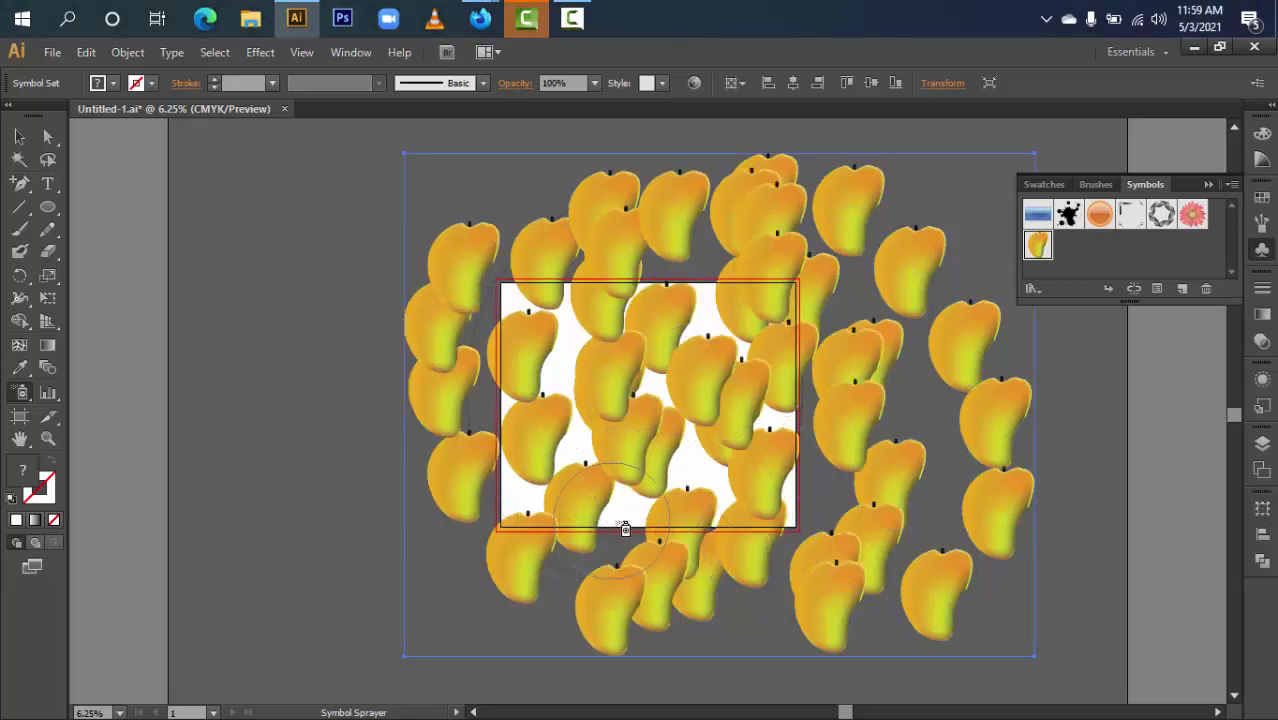
pyautogui.moveTo(634, 528); pyautogui.dragTo(820, 517)
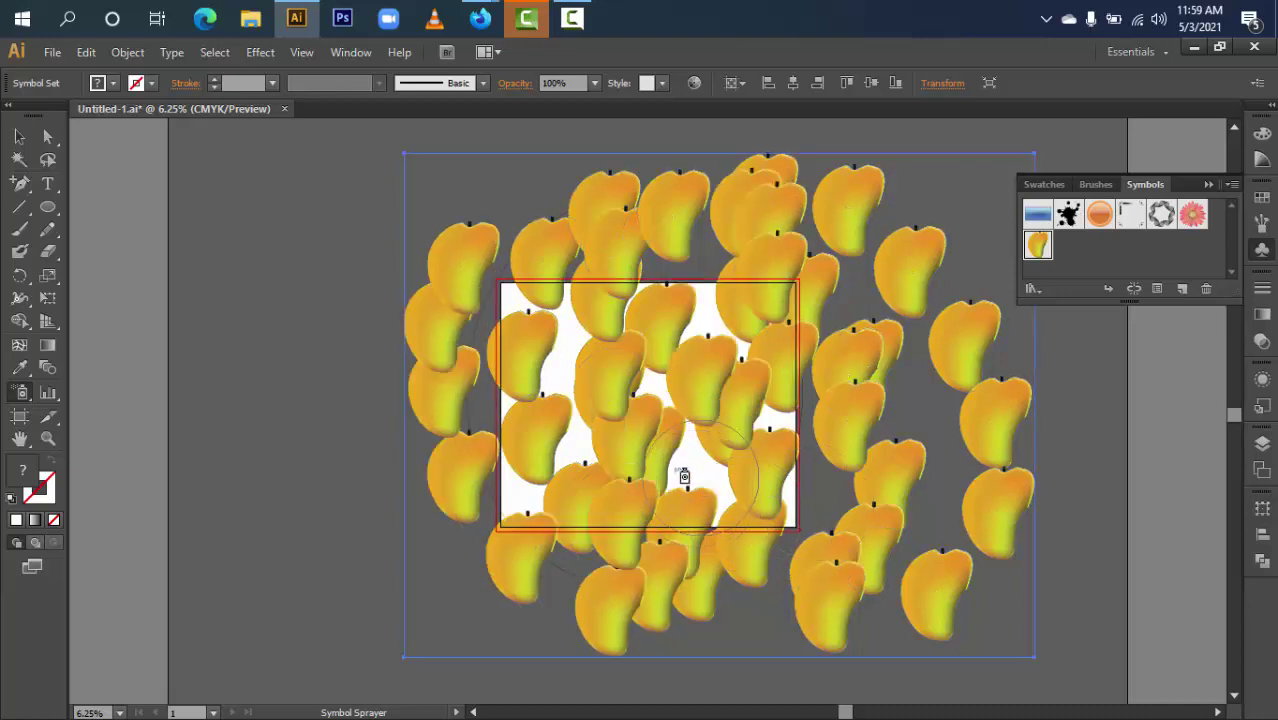
pyautogui.moveTo(692, 473)
pyautogui.mouseDown()
pyautogui.moveTo(841, 502)
pyautogui.moveTo(820, 500)
pyautogui.moveTo(927, 410)
pyautogui.mouseUp()
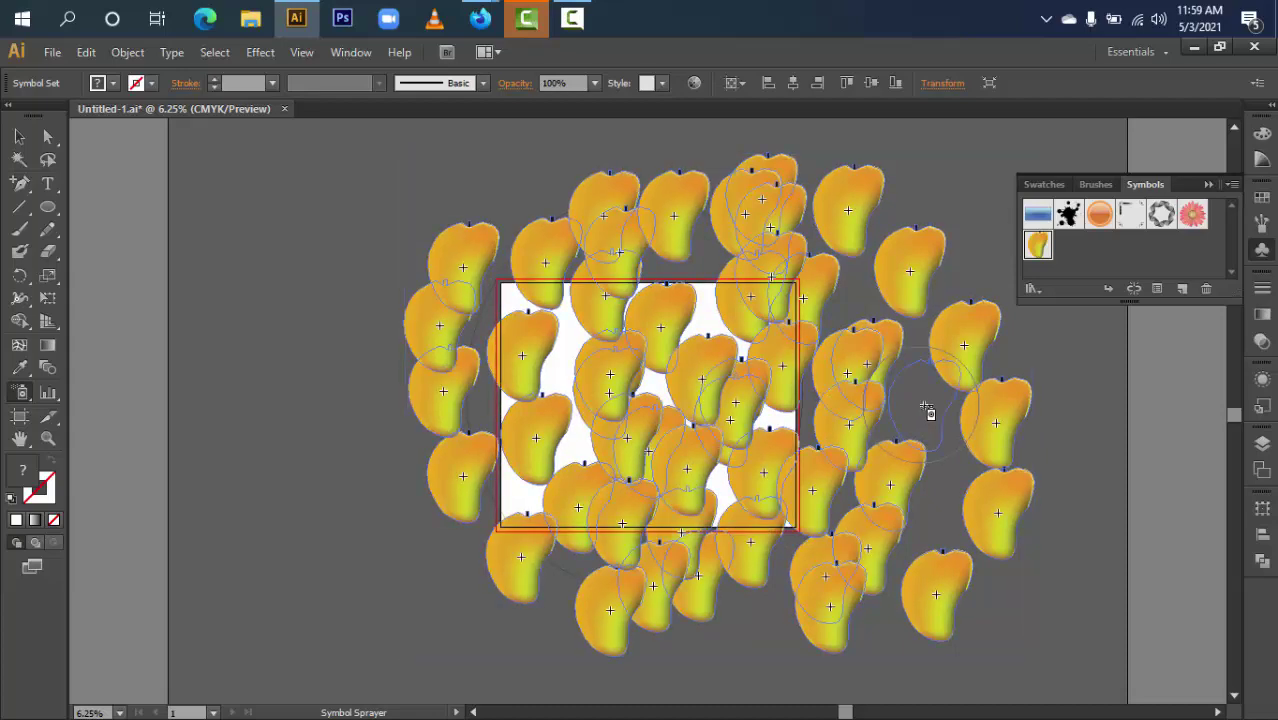
pyautogui.moveTo(688, 255); pyautogui.dragTo(702, 275)
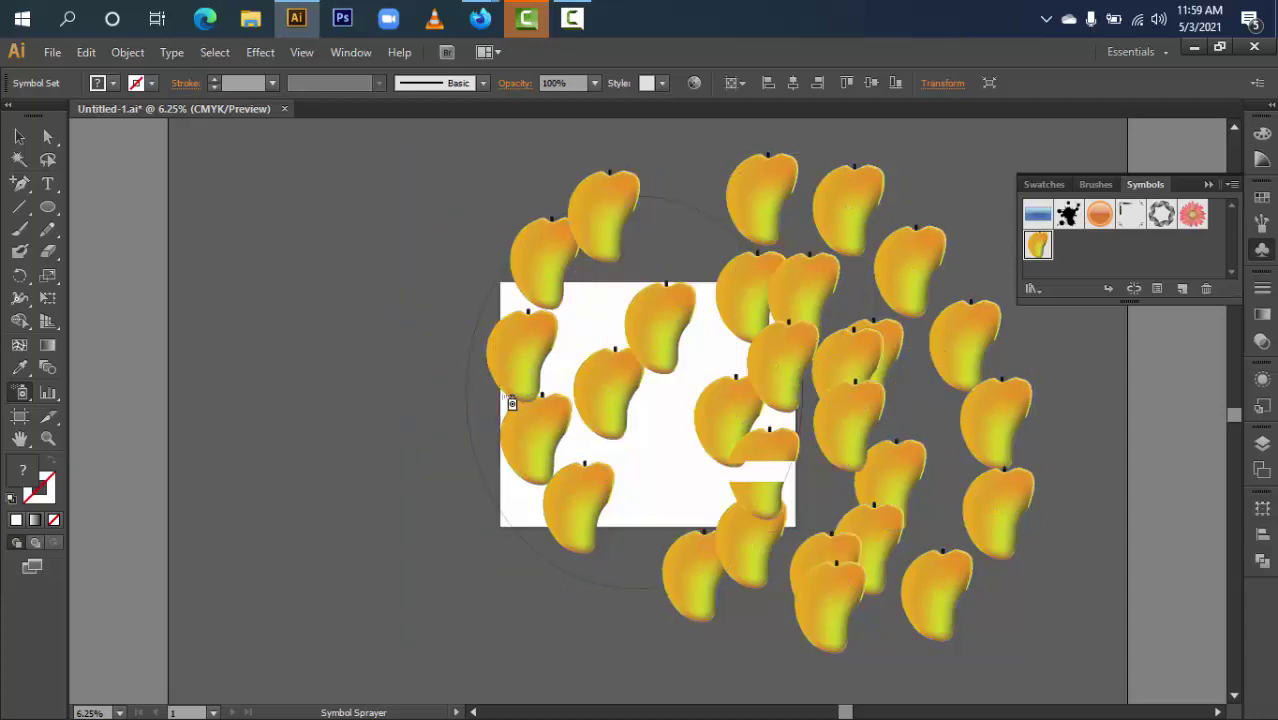
pyautogui.moveTo(503, 419)
pyautogui.mouseDown()
pyautogui.moveTo(520, 509)
pyautogui.moveTo(573, 362)
pyautogui.mouseUp()
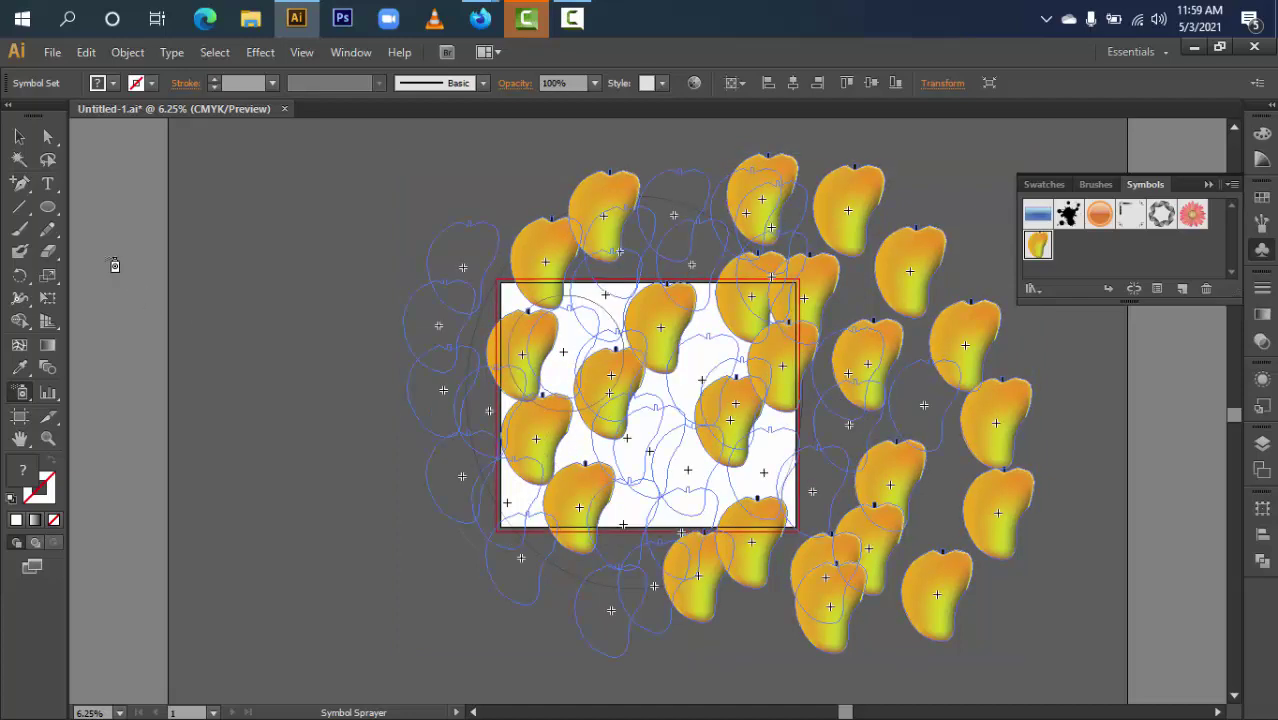
# - Undo the last spray, then scale the mango set down and shift it left
pyautogui.hotkey('ctrl', 'z')
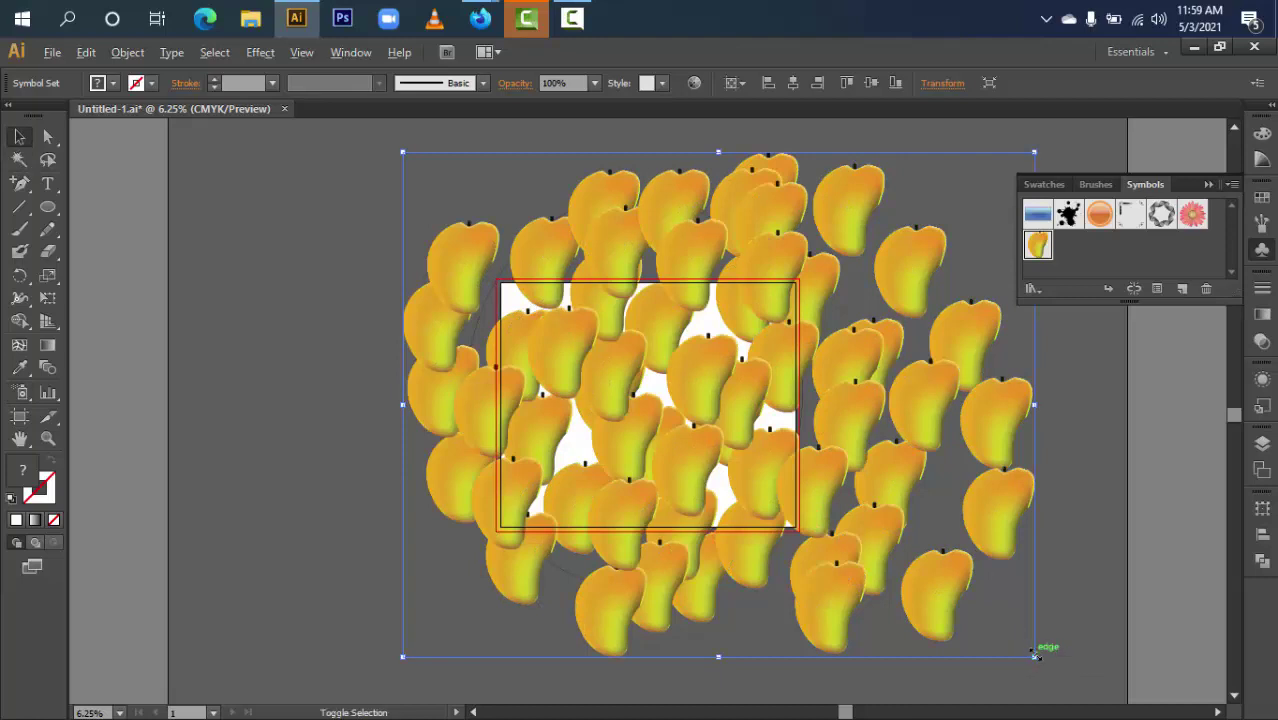
pyautogui.moveTo(1036, 655)
pyautogui.mouseDown()
pyautogui.moveTo(924, 634)
pyautogui.moveTo(966, 632)
pyautogui.mouseUp()
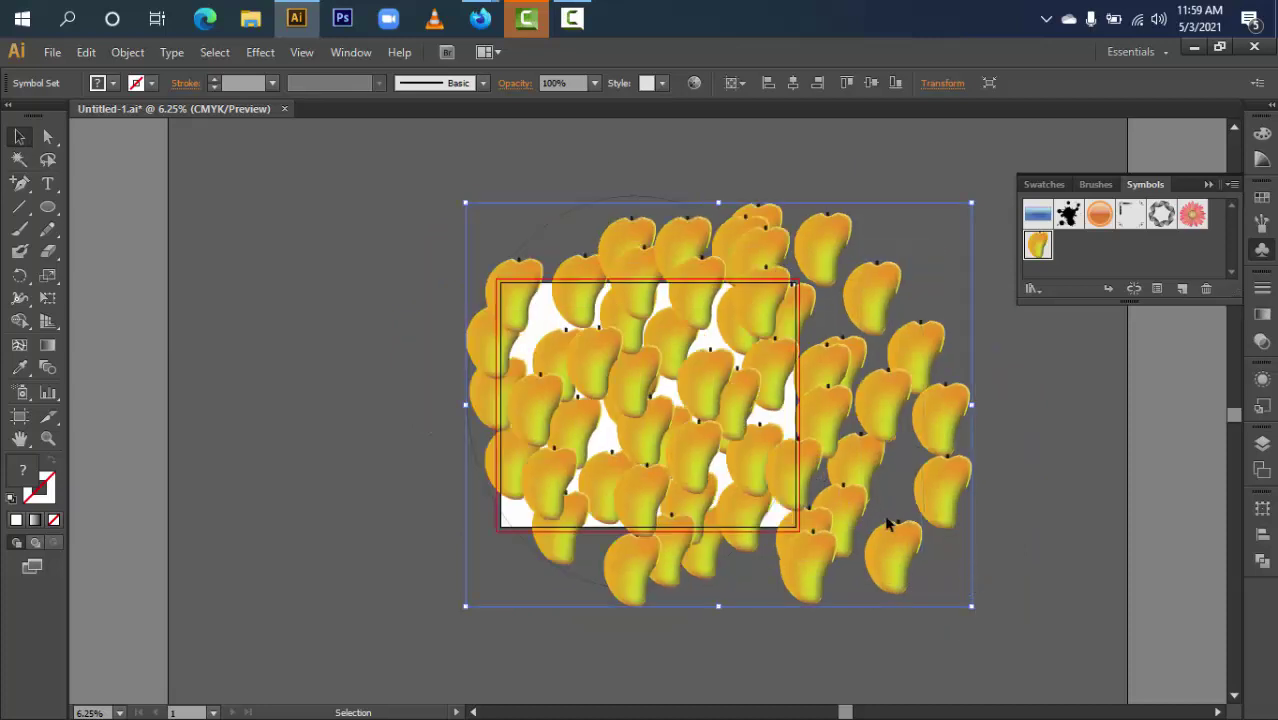
pyautogui.moveTo(896, 527); pyautogui.dragTo(832, 528)
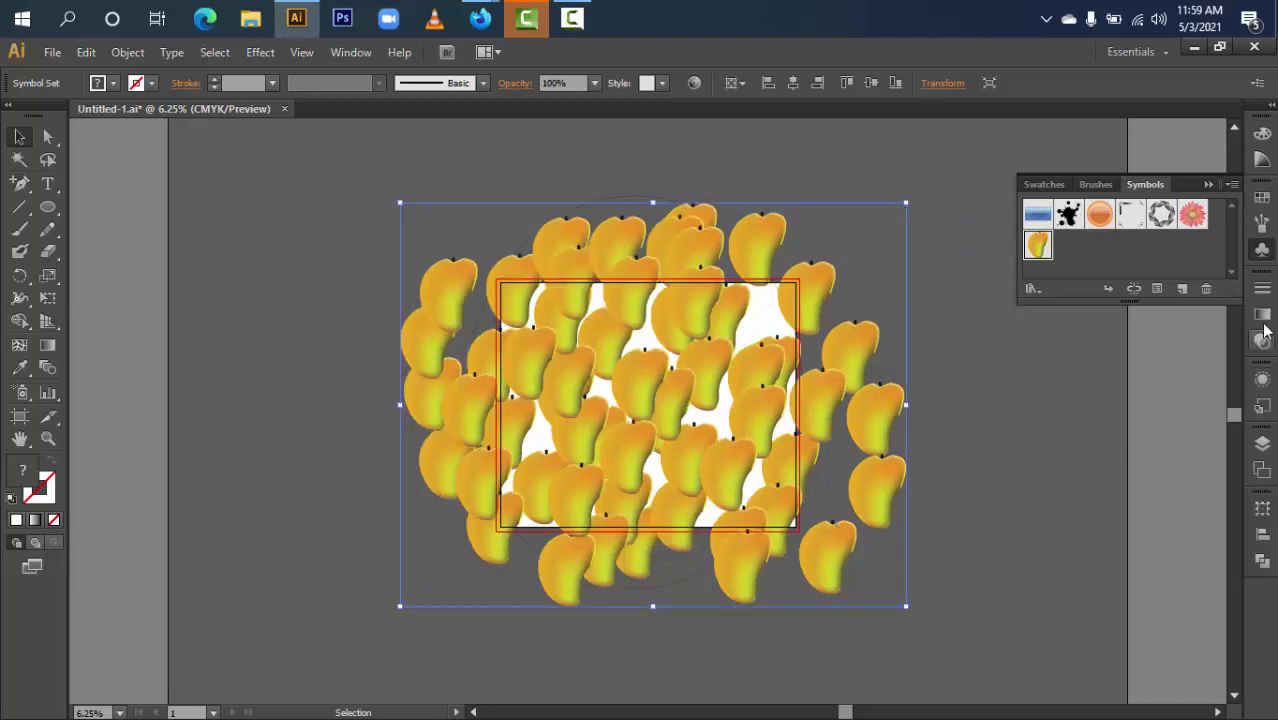
# - Hide the Symbol Set under Layer 1 and select the large circle's <Path>
pyautogui.click(1262, 444)
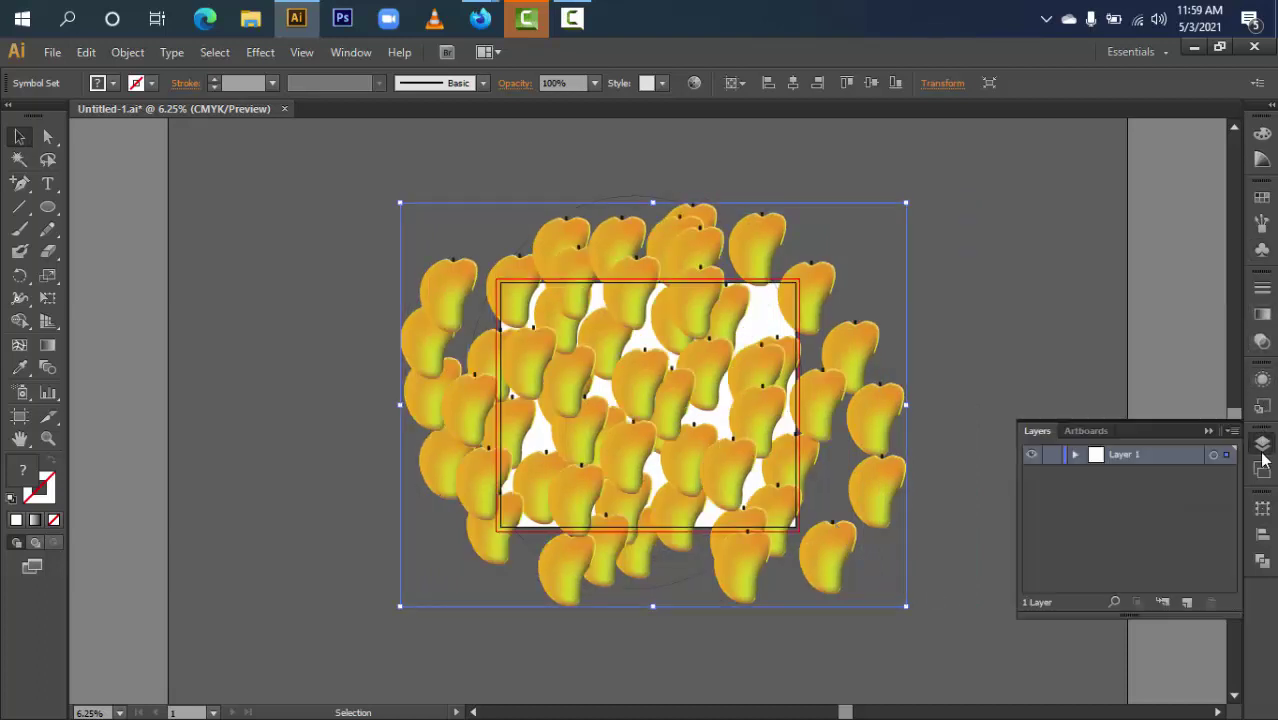
pyautogui.click(1075, 454)
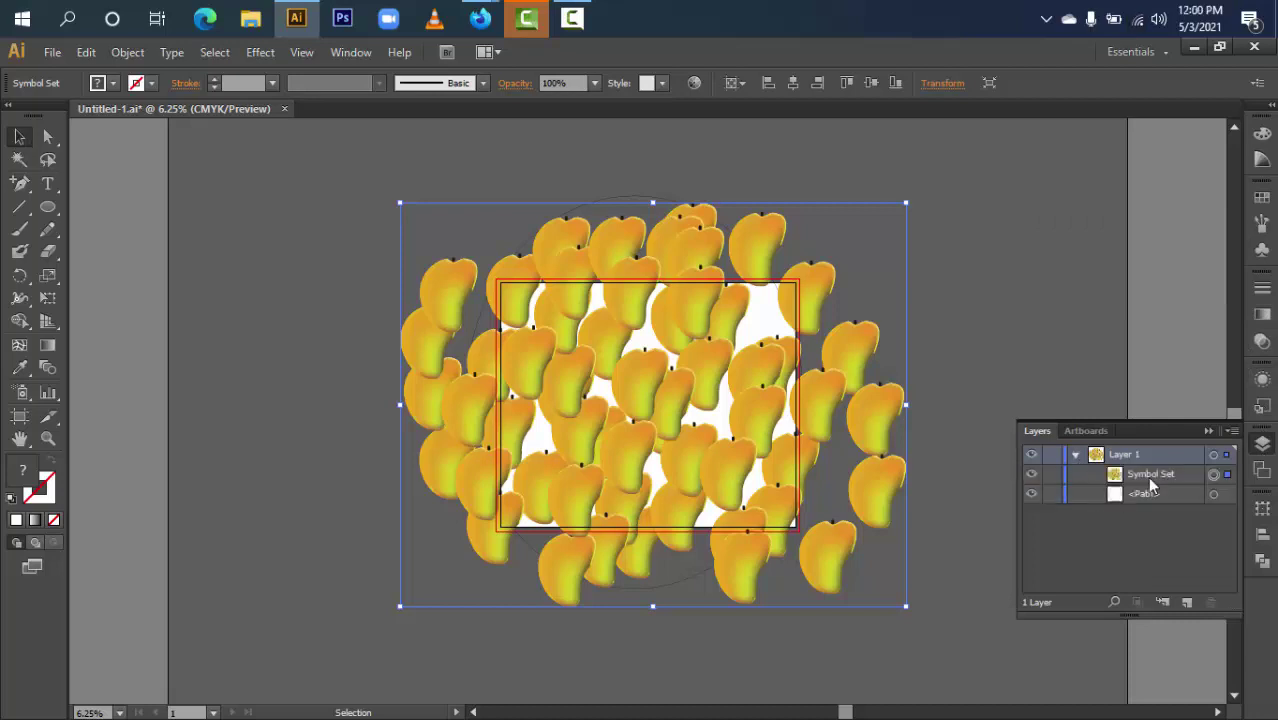
pyautogui.click(1032, 475)
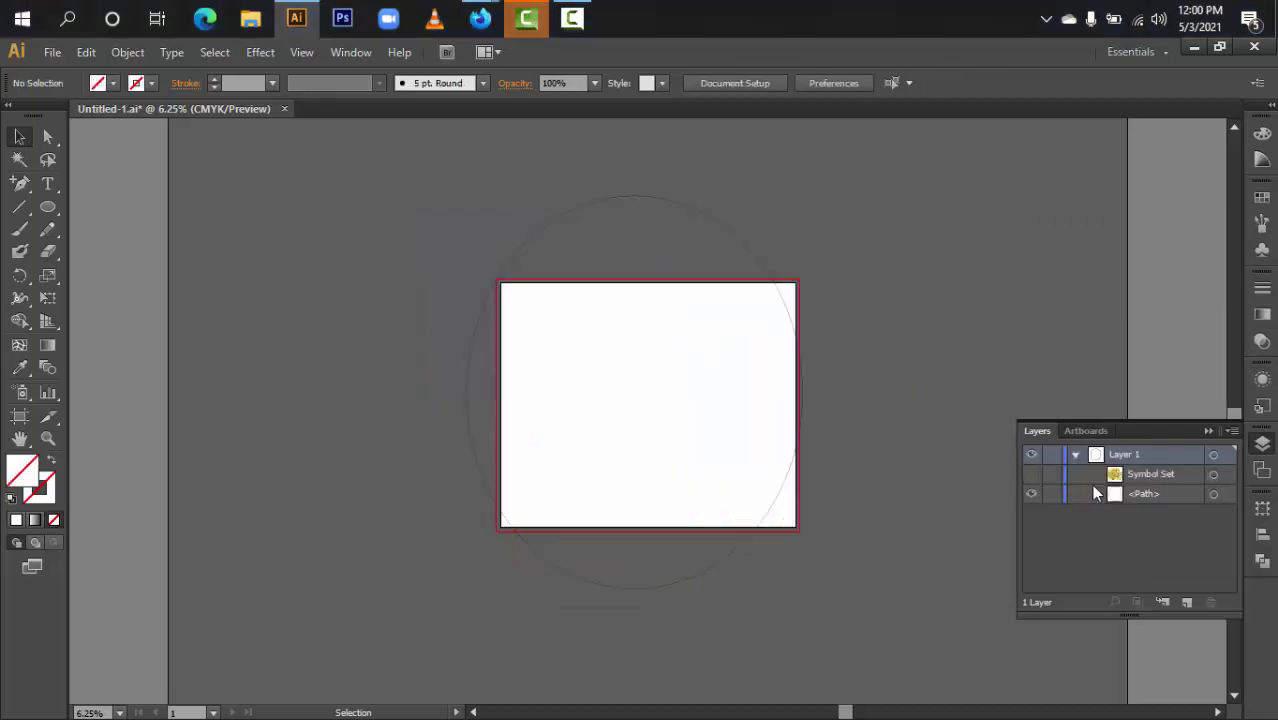
pyautogui.click(1141, 500)
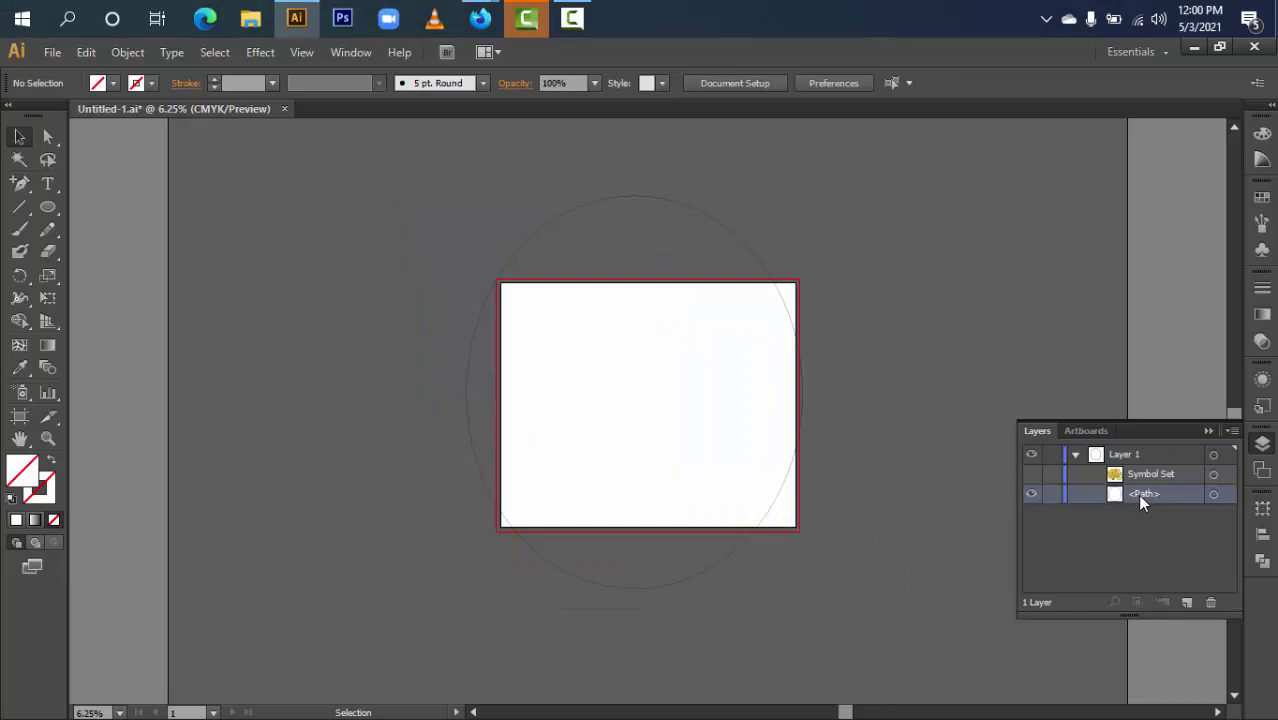
pyautogui.click(1213, 495)
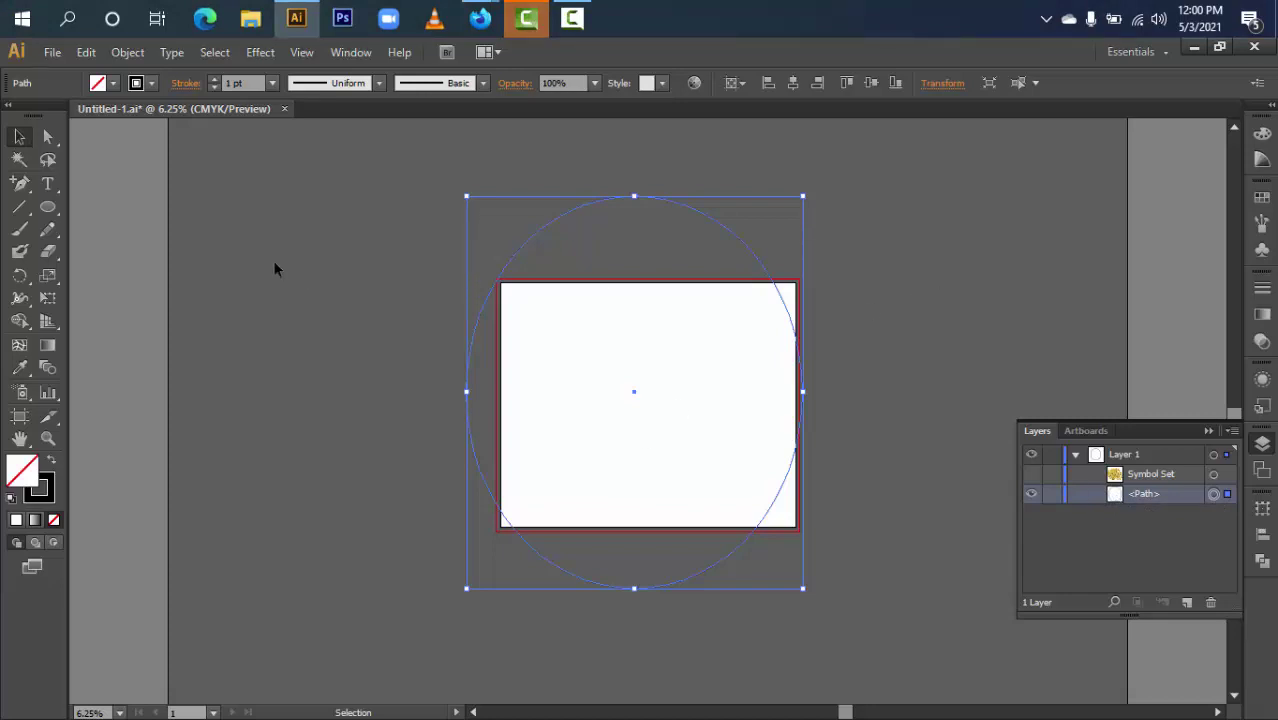
# - Draw an ellipse across the rectangle's top, then narrow and shorten it slightly
pyautogui.click(47, 207)
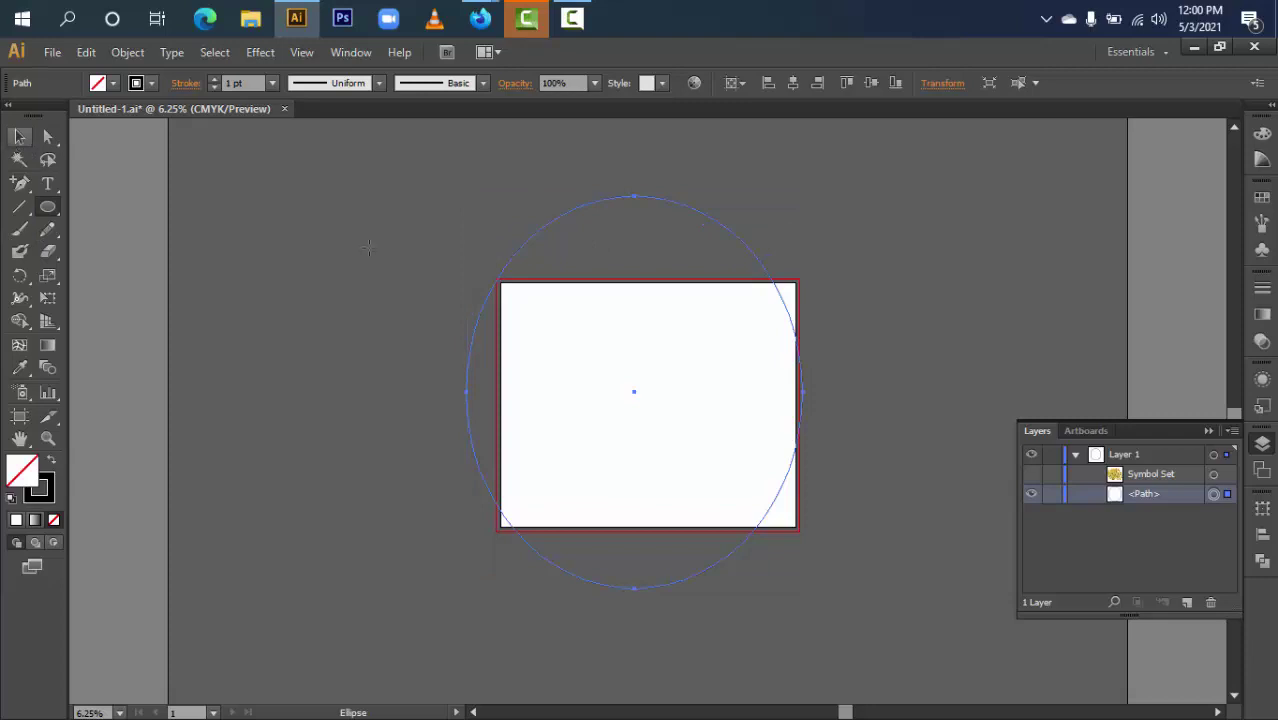
pyautogui.moveTo(515, 194); pyautogui.dragTo(823, 280)
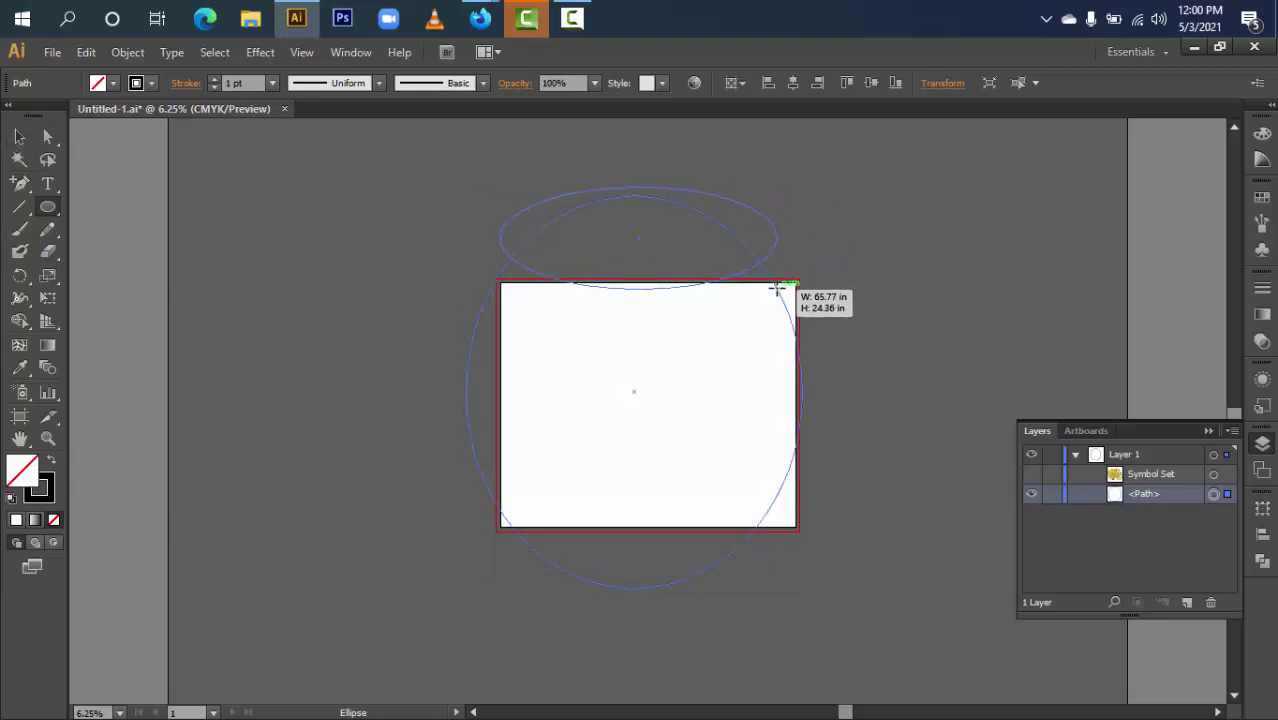
pyautogui.moveTo(798, 285); pyautogui.dragTo(777, 289)
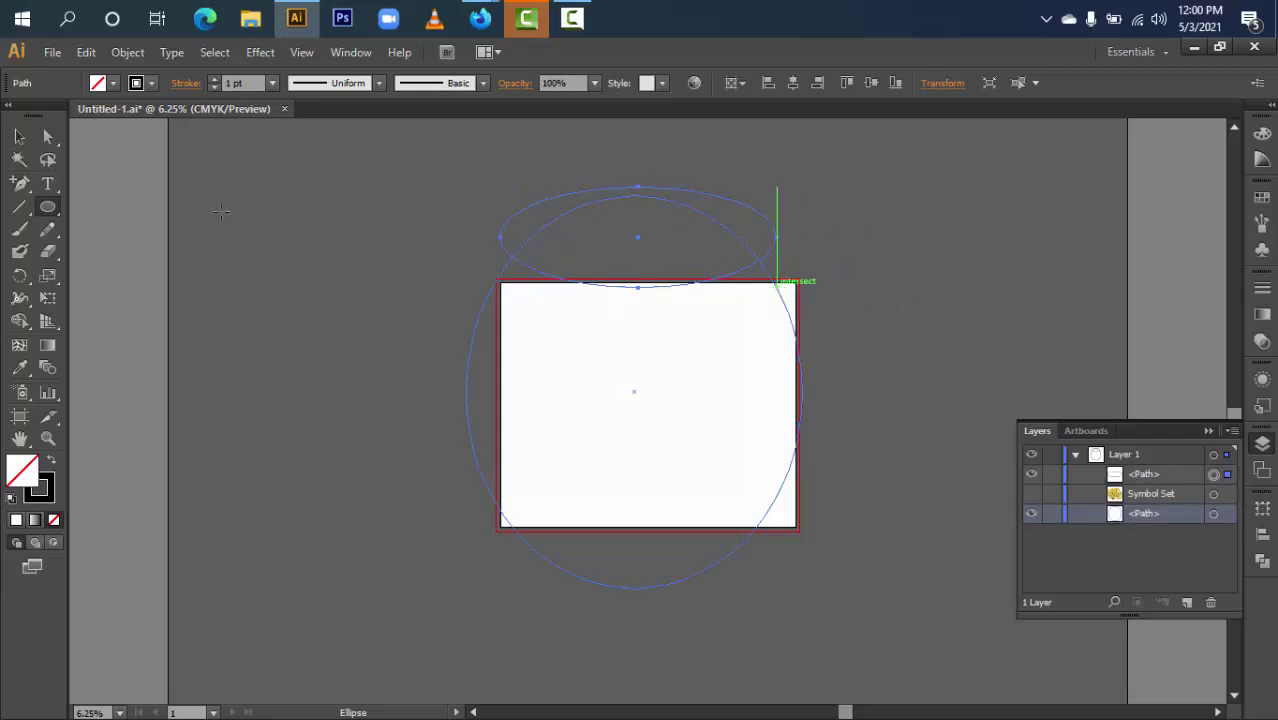
pyautogui.click(19, 136)
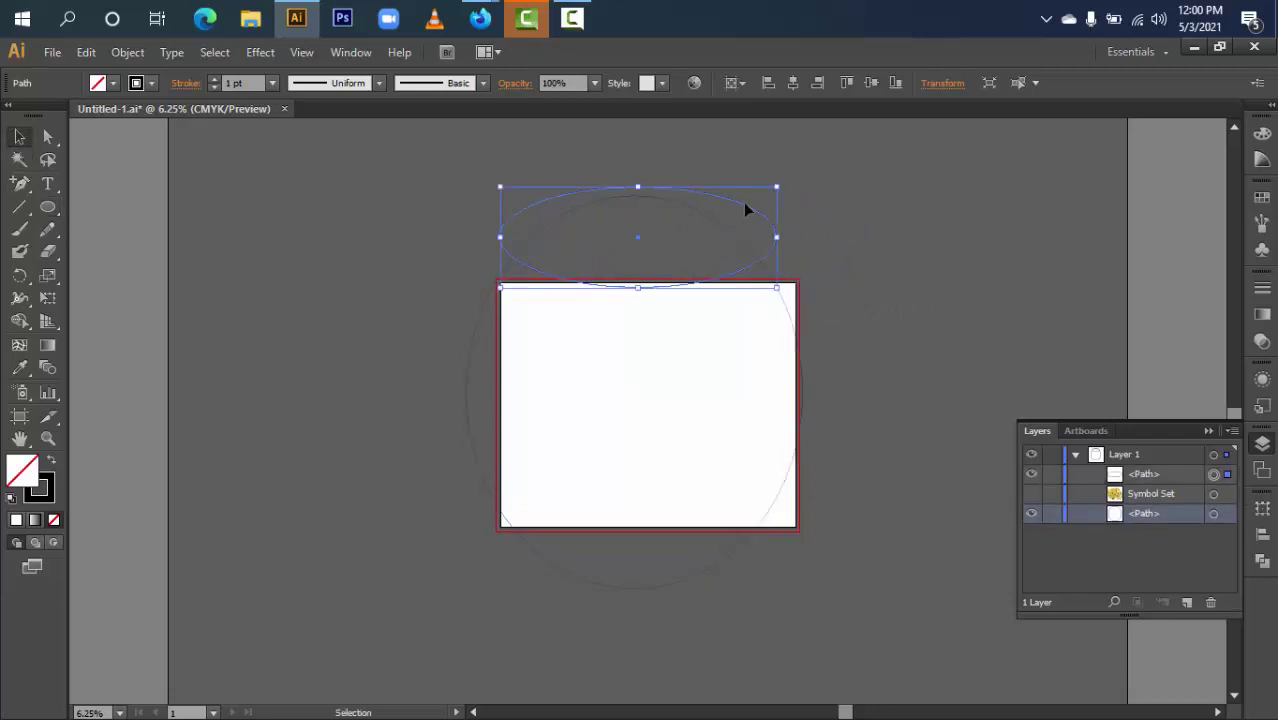
pyautogui.moveTo(776, 237); pyautogui.dragTo(750, 238)
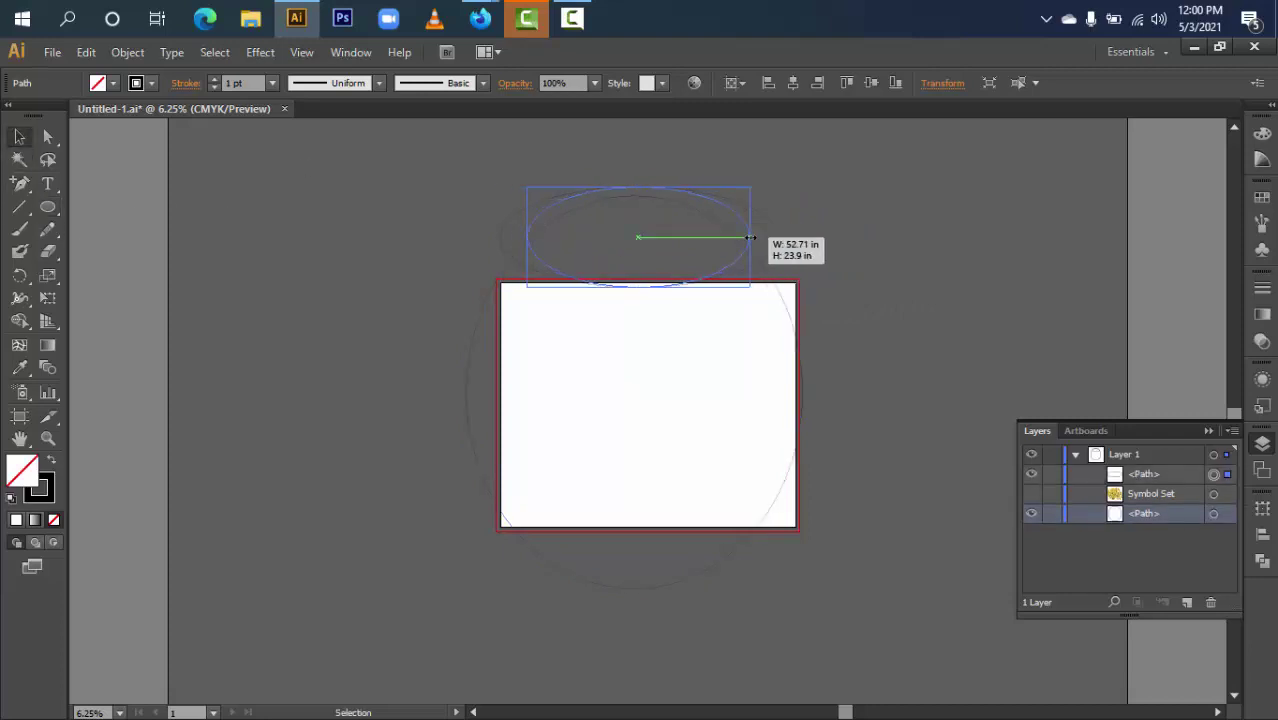
pyautogui.moveTo(750, 238); pyautogui.dragTo(751, 238)
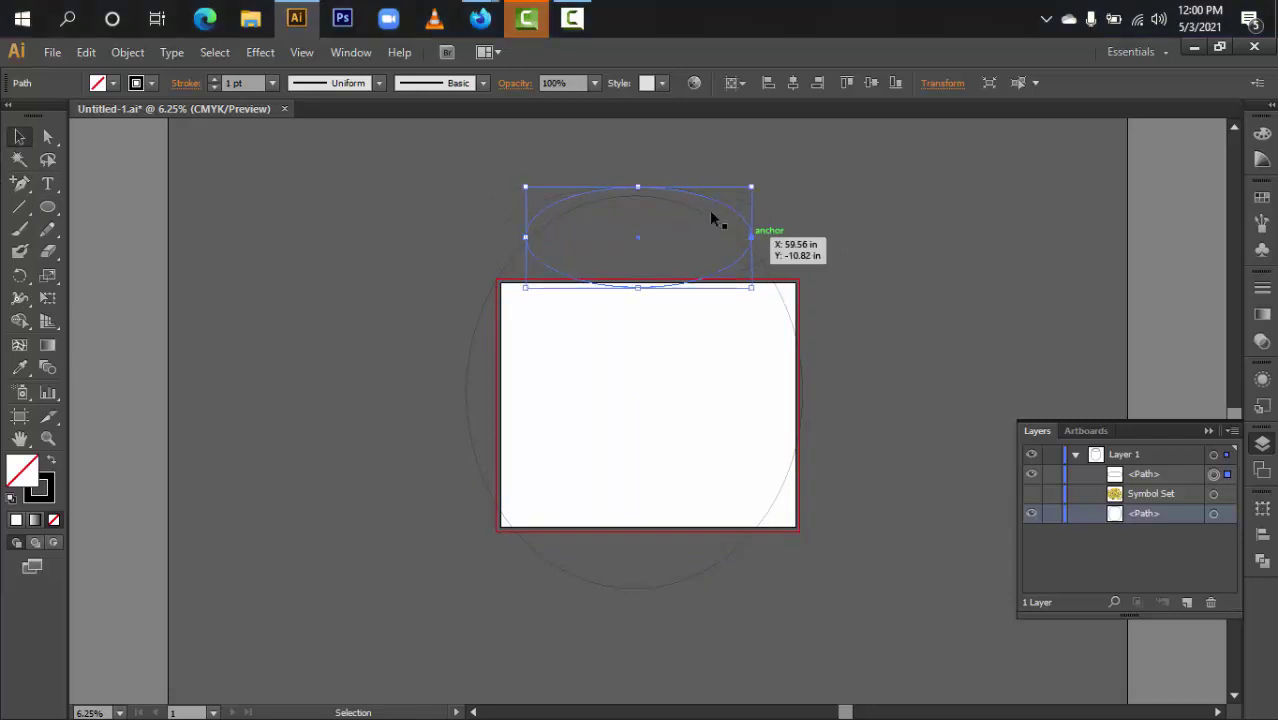
pyautogui.moveTo(637, 187)
pyautogui.mouseDown()
pyautogui.moveTo(637, 200)
pyautogui.moveTo(639, 188)
pyautogui.mouseUp()
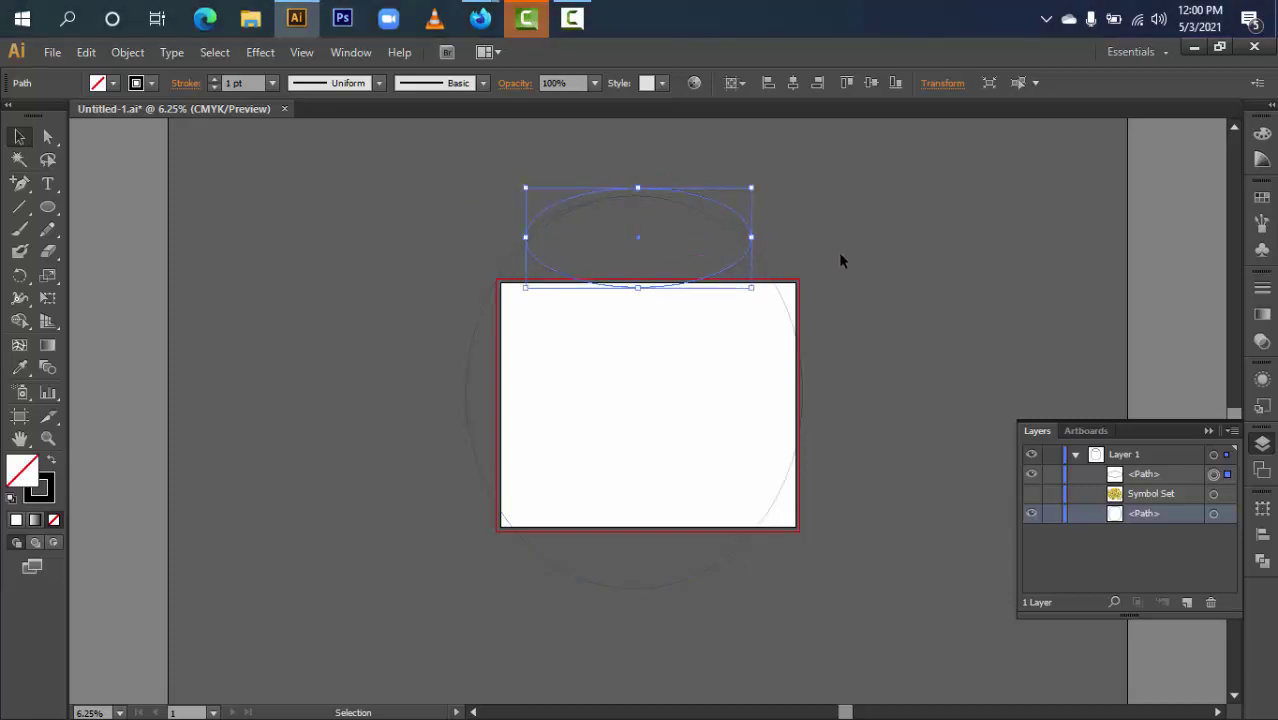
# - Stretch the top ellipse deeper and wider to overlap the large oval, then select both ellipses
pyautogui.click(838, 252)
pyautogui.moveTo(475, 190); pyautogui.dragTo(852, 365)
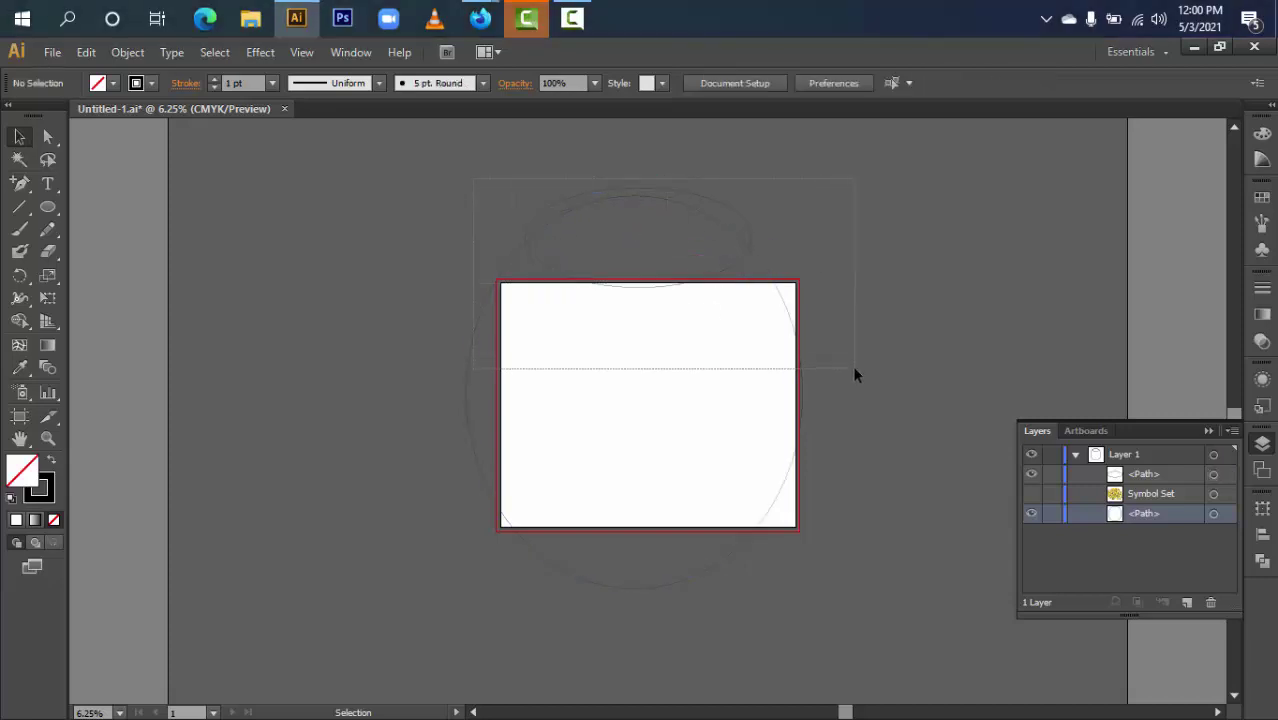
pyautogui.click(893, 295)
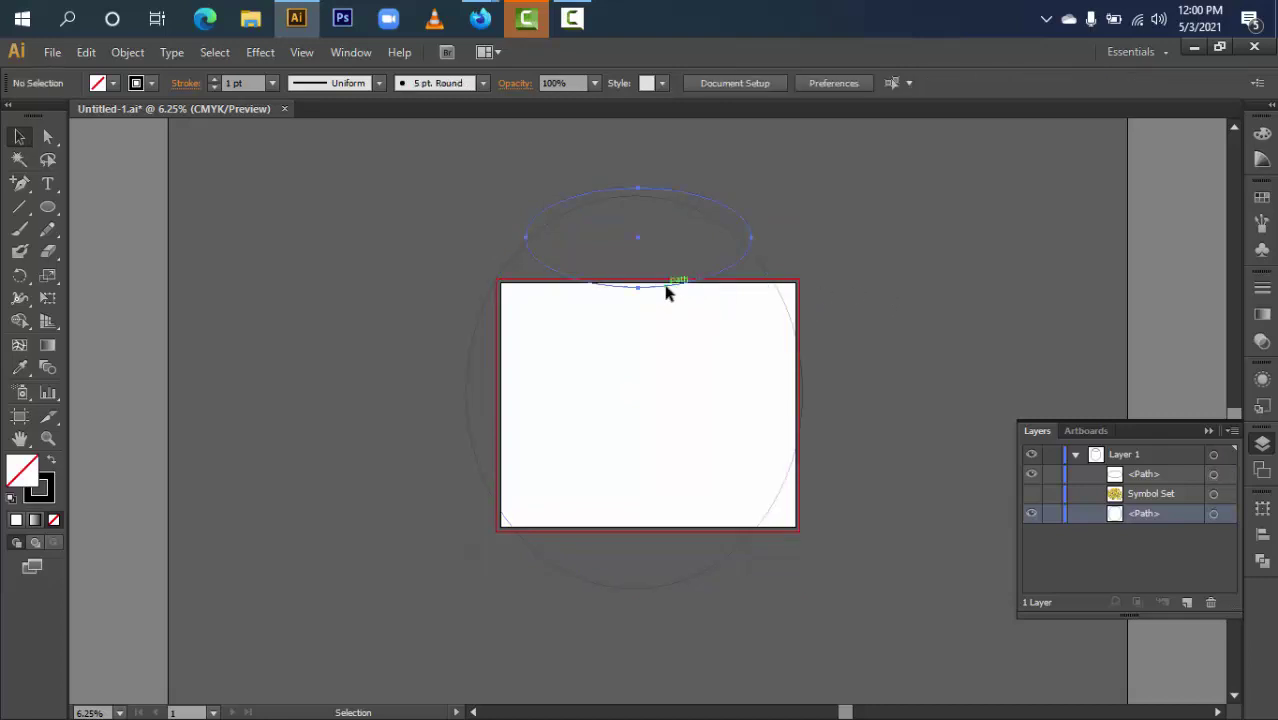
pyautogui.click(660, 288)
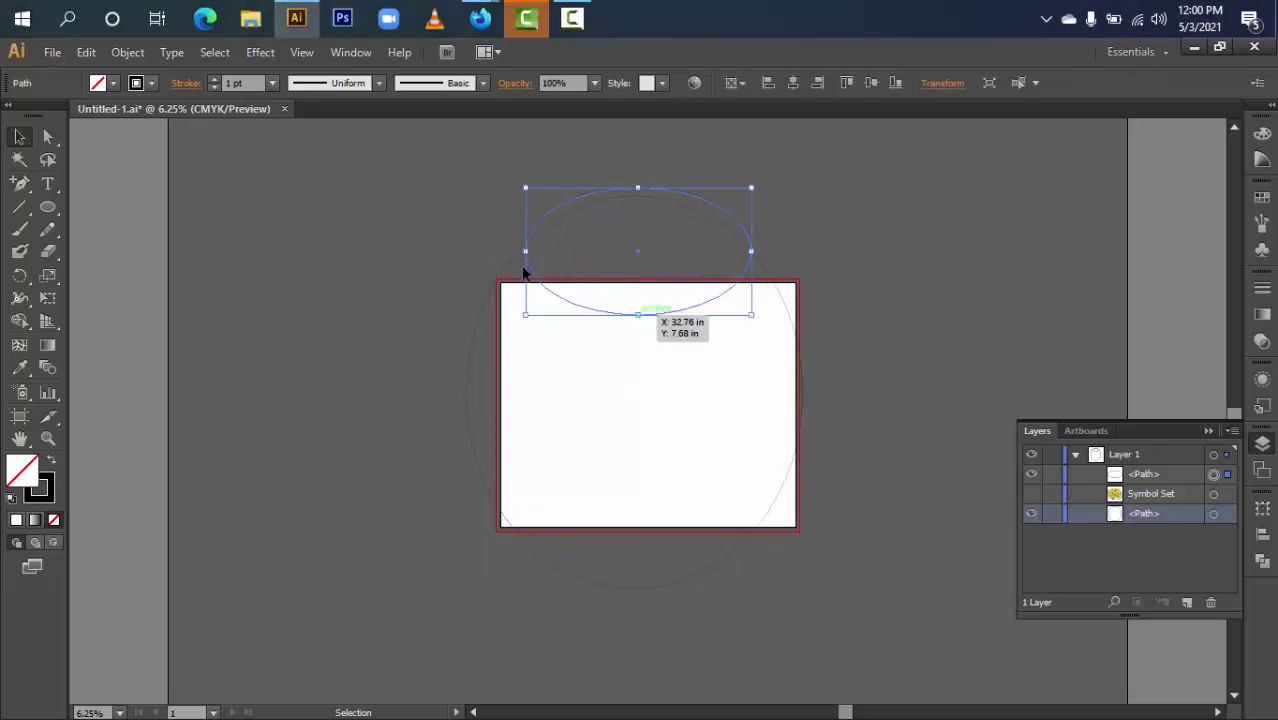
pyautogui.moveTo(642, 297); pyautogui.dragTo(641, 314)
pyautogui.moveTo(526, 251); pyautogui.dragTo(517, 252)
pyautogui.click(866, 279)
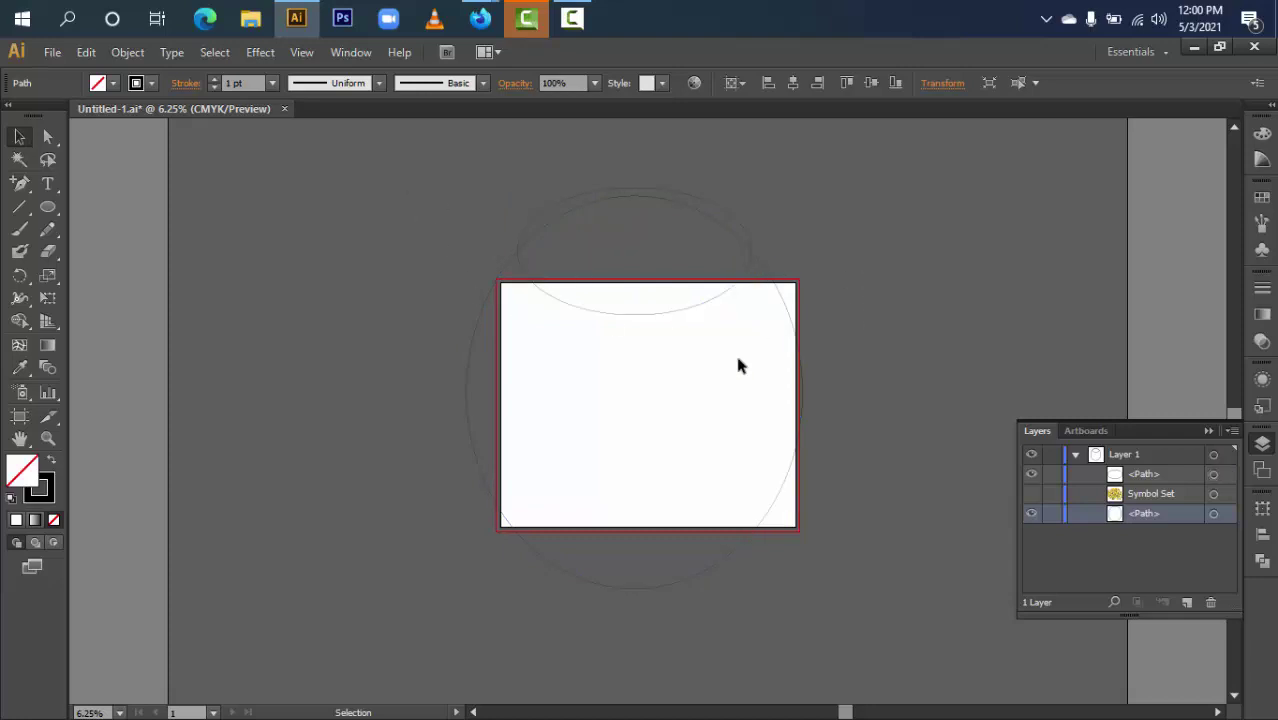
pyautogui.hotkey('ctrl', 'a')
# - Centre both ellipses horizontally and divide them into separate pieces with Pathfinder Divide
pyautogui.click(793, 83)
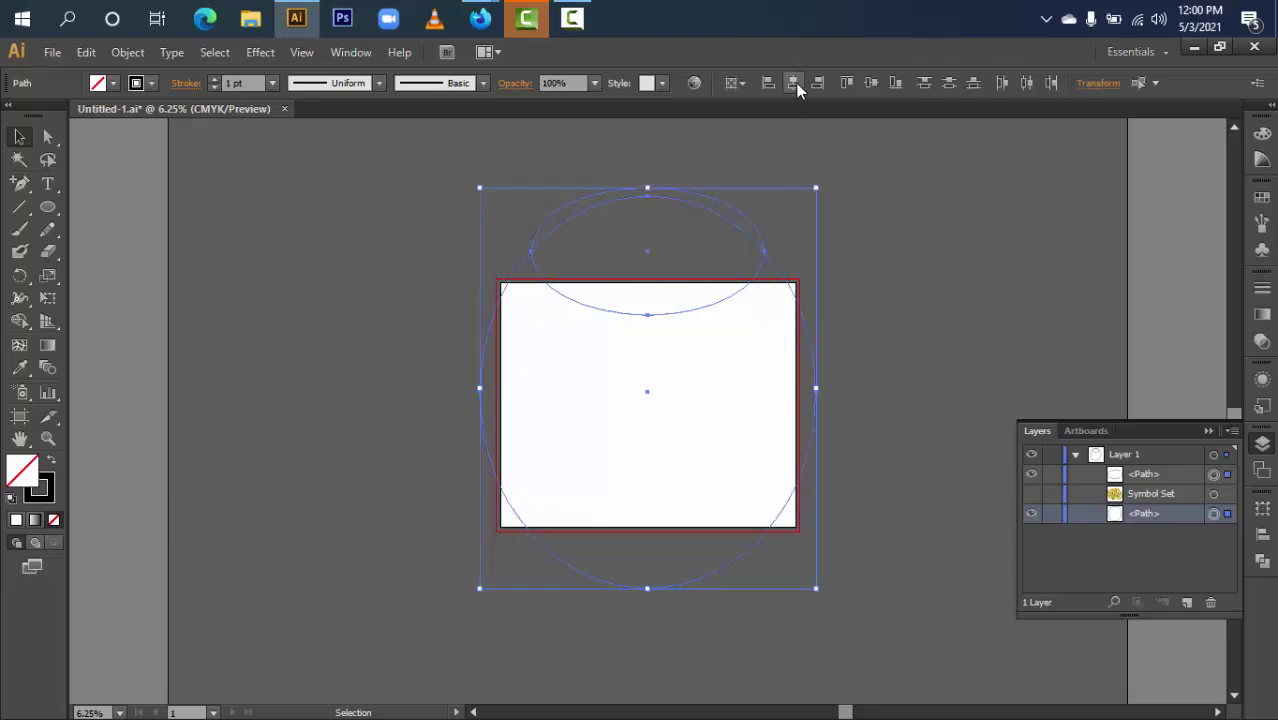
pyautogui.click(860, 305)
pyautogui.click(786, 292)
pyautogui.click(1260, 564)
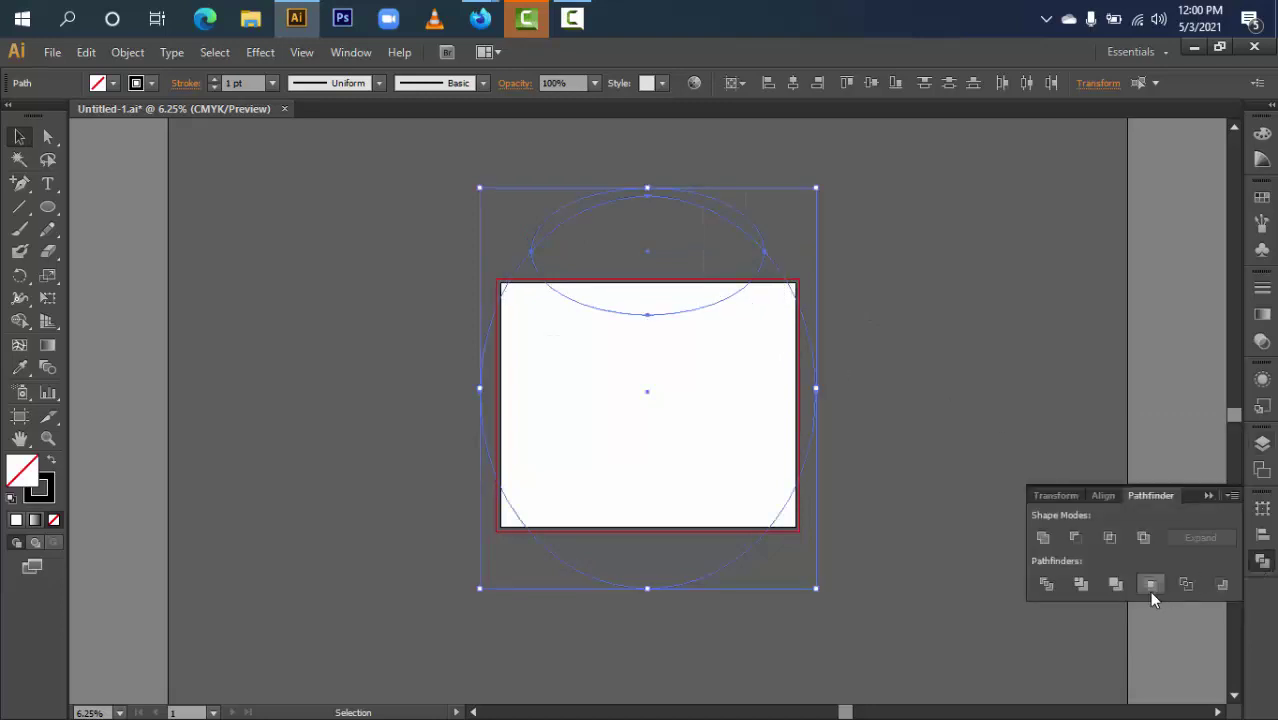
pyautogui.click(1049, 588)
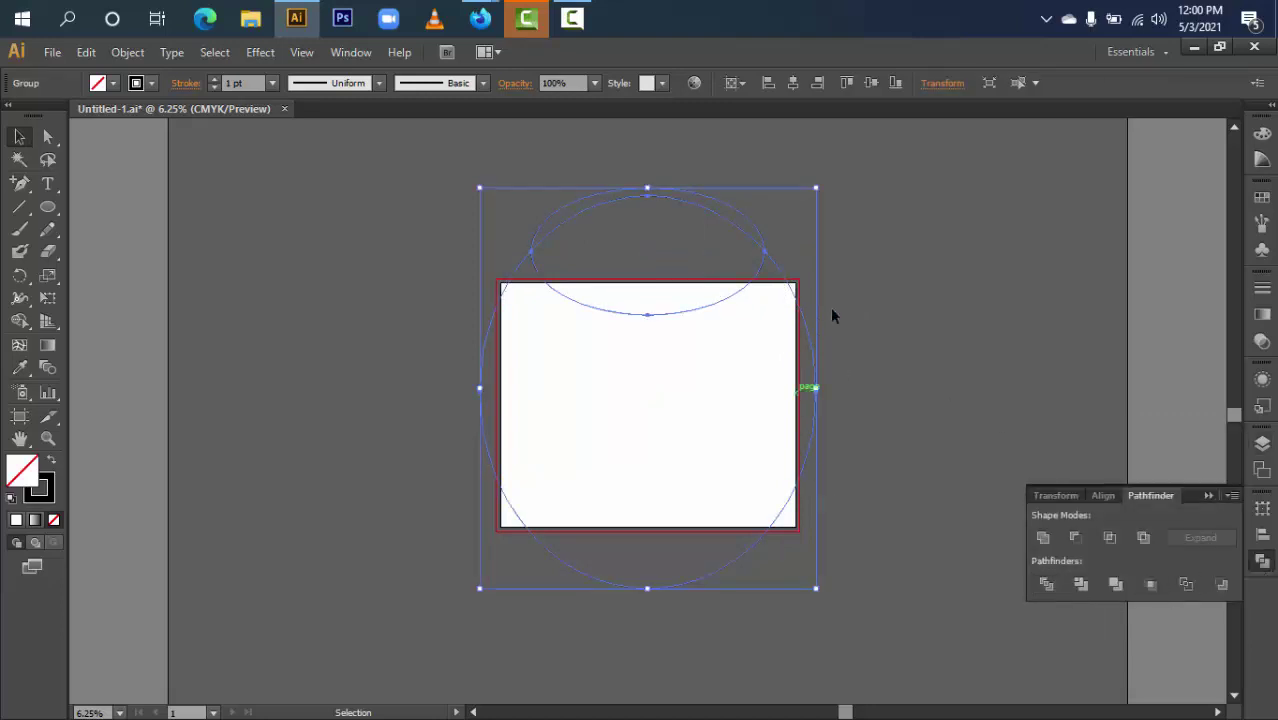
# - Merge the top ellipse's divided pieces into one with the Shape Builder tool
pyautogui.click(944, 253)
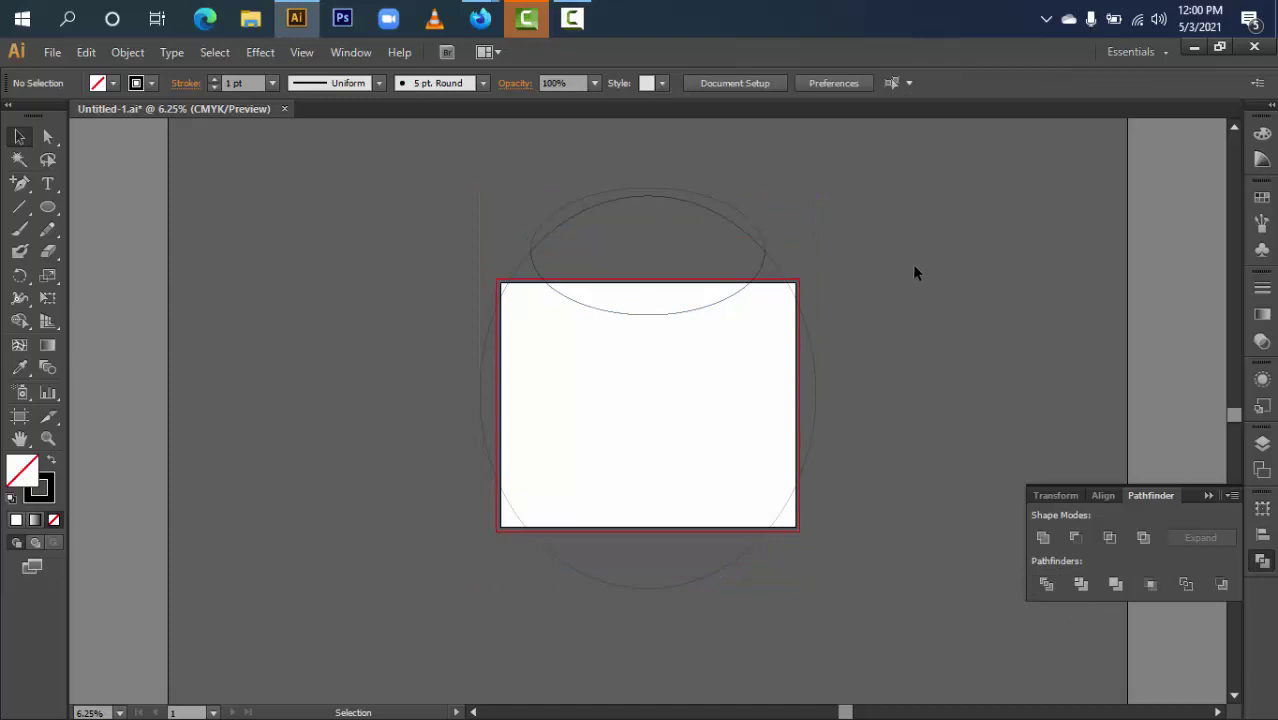
pyautogui.click(716, 214)
pyautogui.rightClick(716, 216)
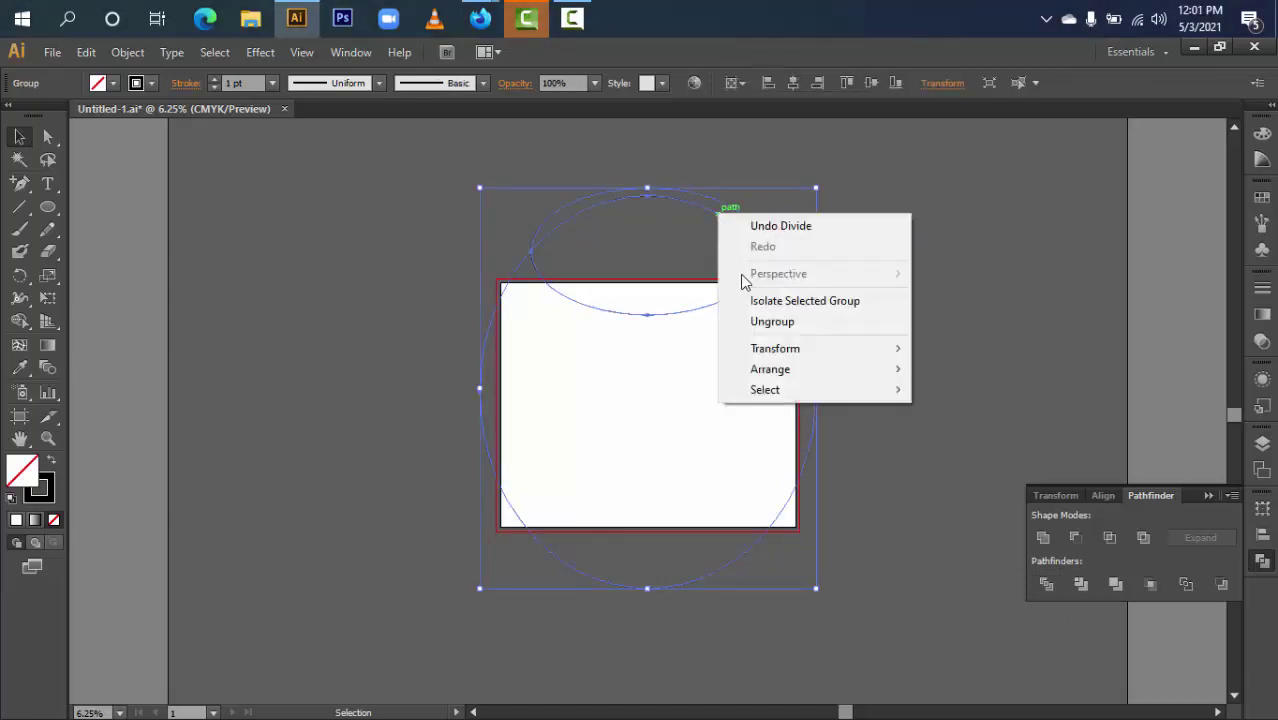
pyautogui.click(440, 318)
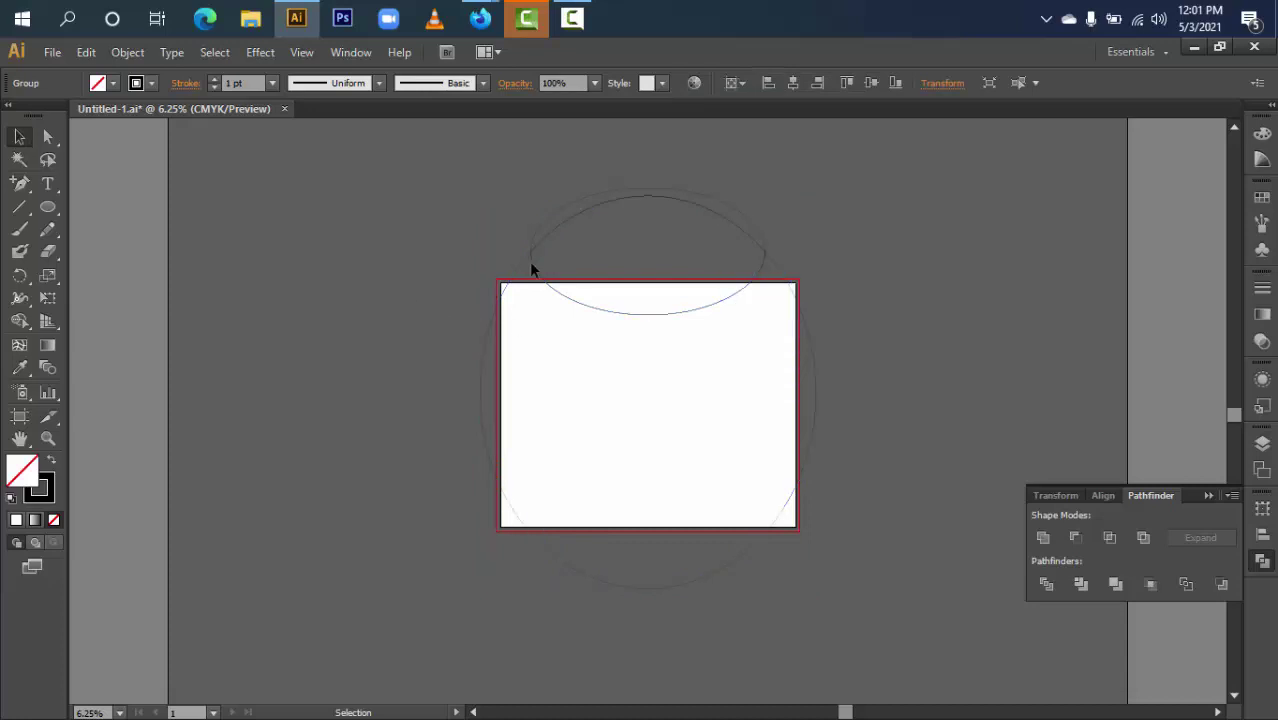
pyautogui.click(652, 303)
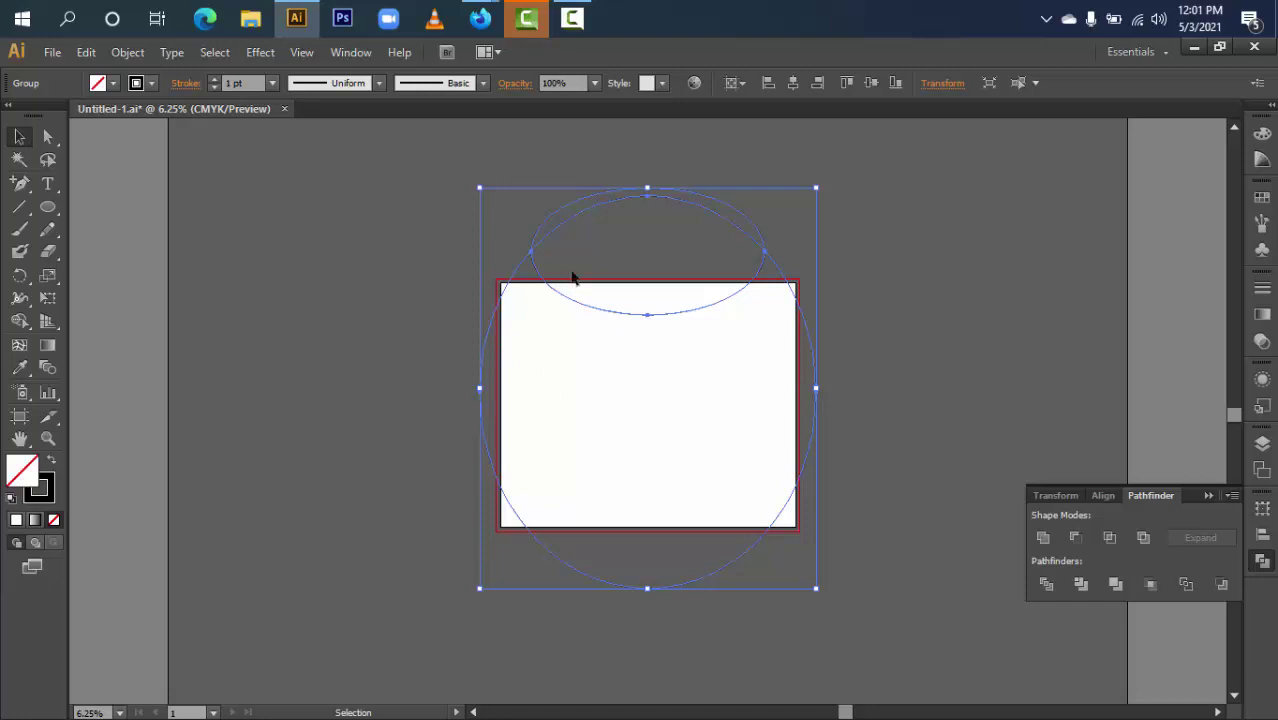
pyautogui.click(19, 321)
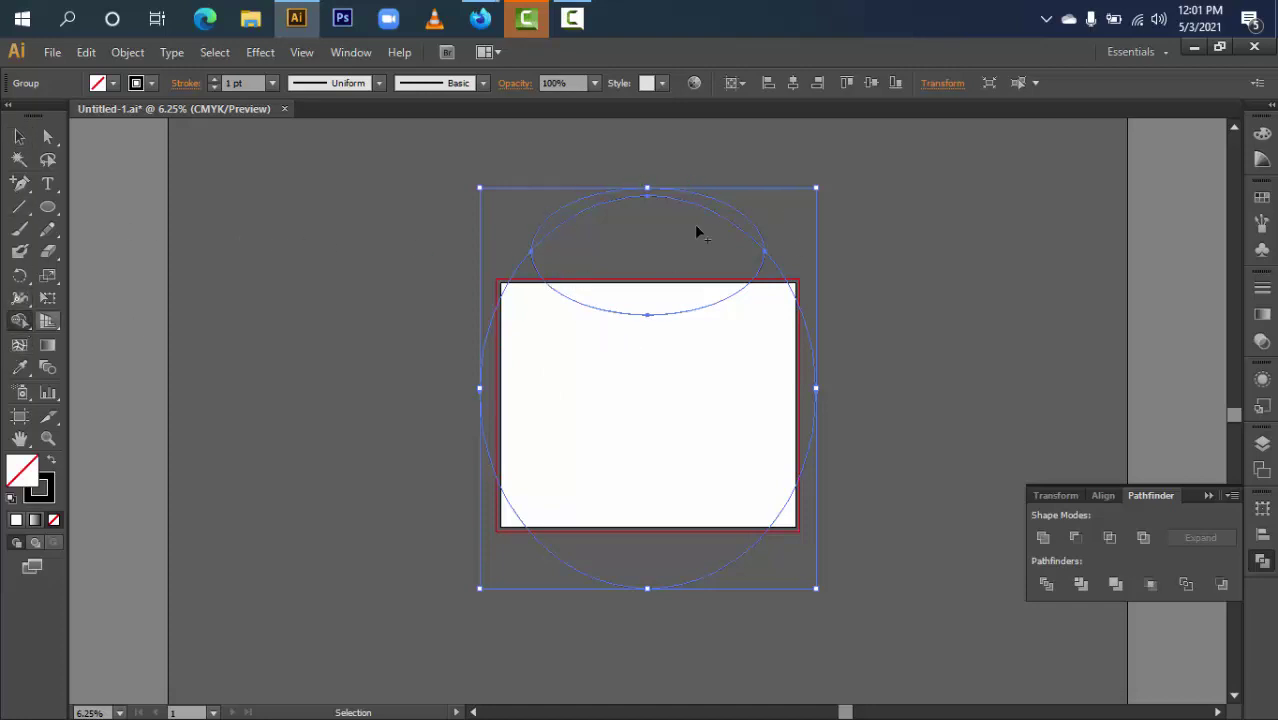
pyautogui.moveTo(685, 207); pyautogui.dragTo(724, 396)
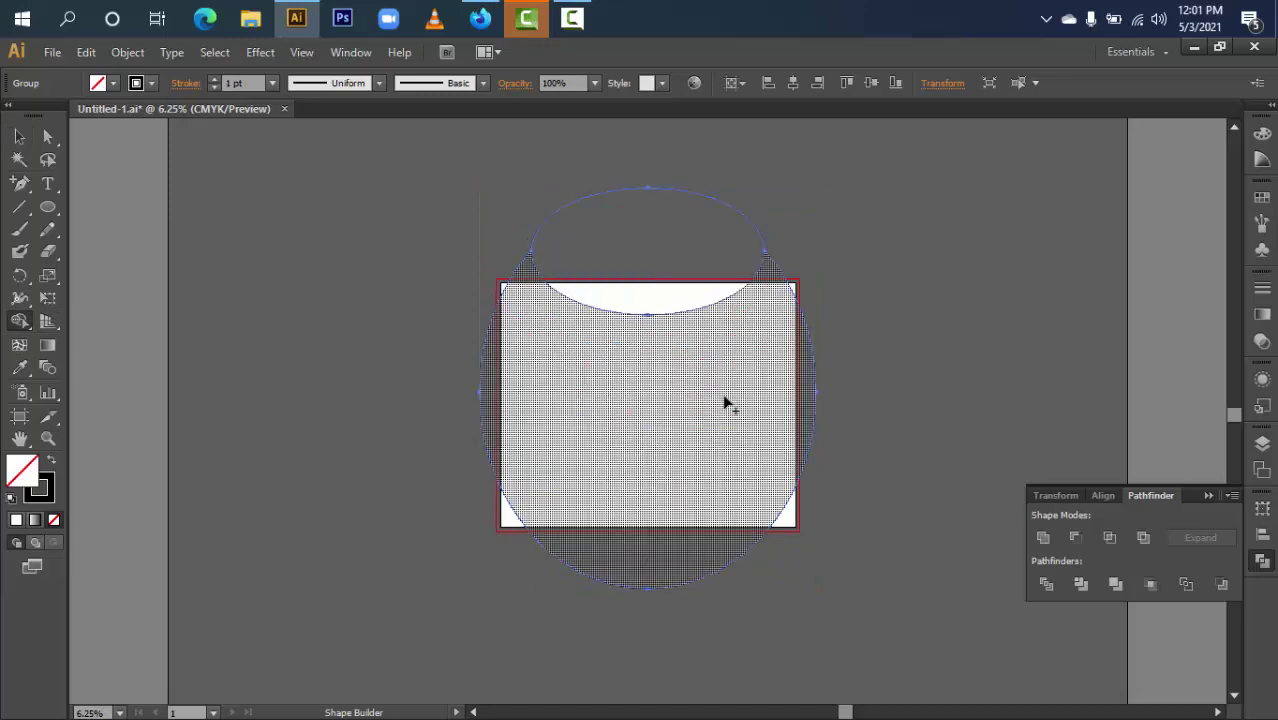
pyautogui.click(481, 18)
# - Admit the waiting participant to the Google Meet call and return to Illustrator
pyautogui.click(112, 90)
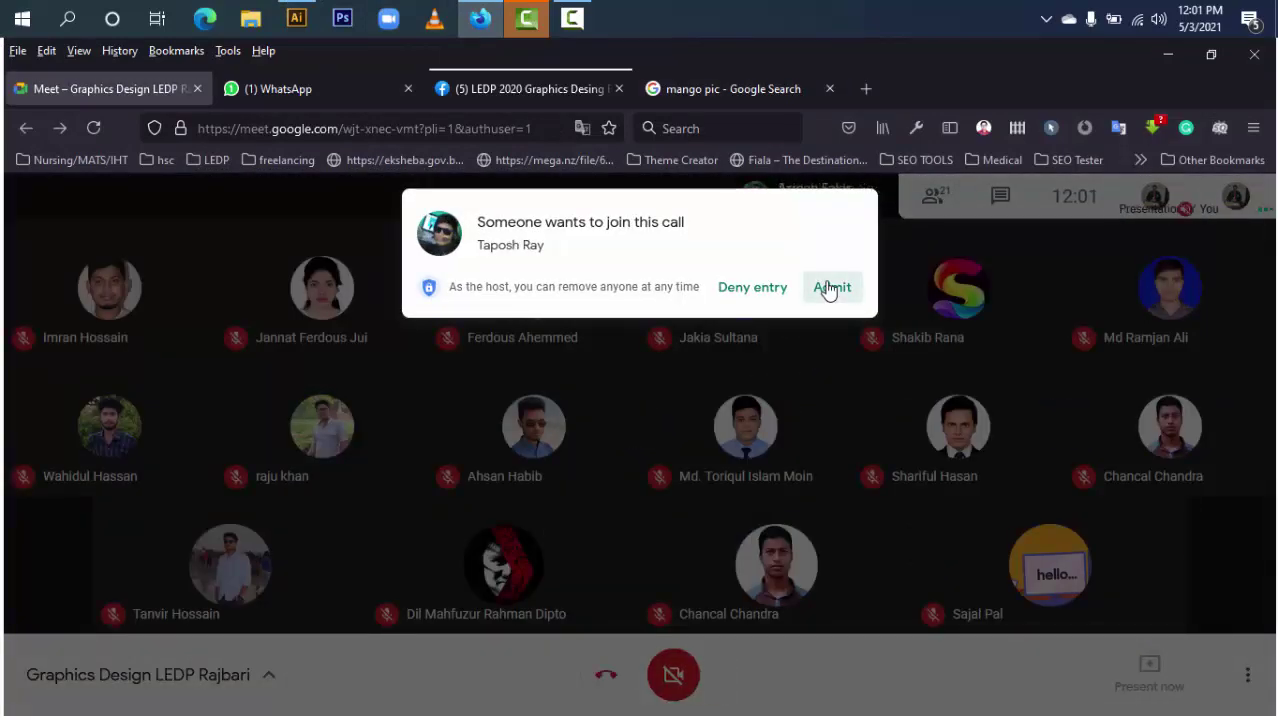
pyautogui.click(828, 289)
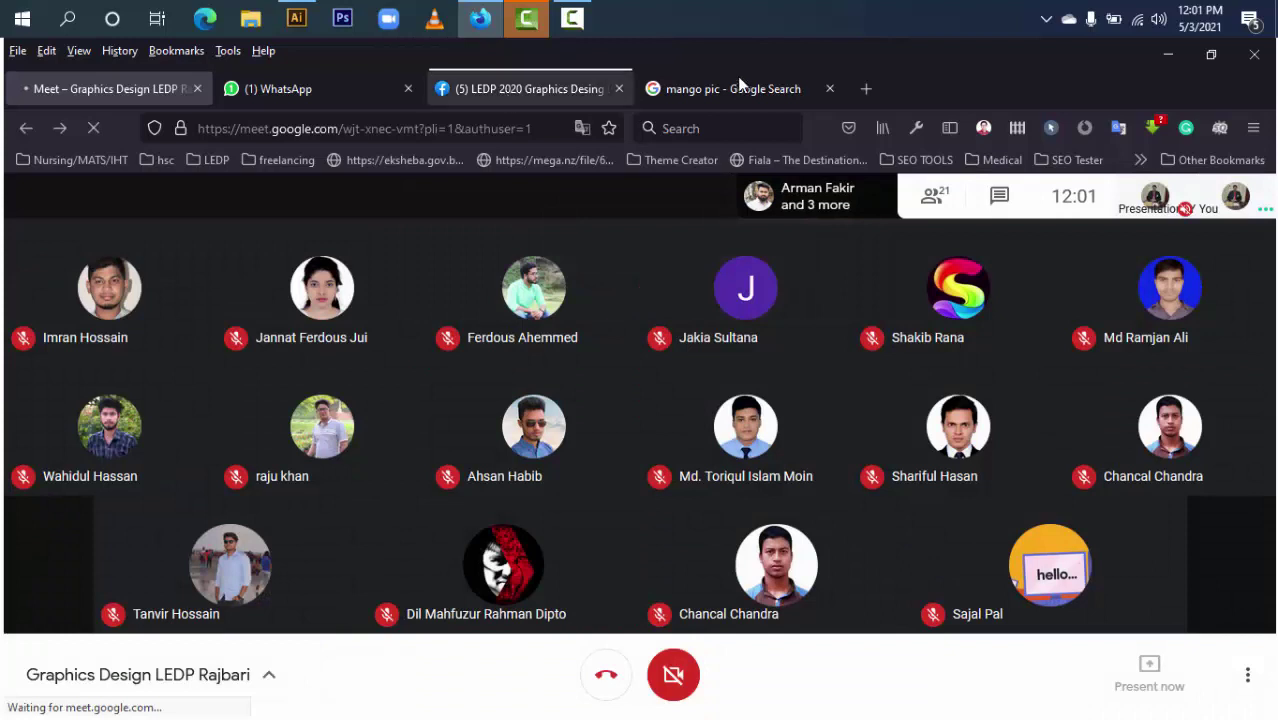
pyautogui.click(296, 18)
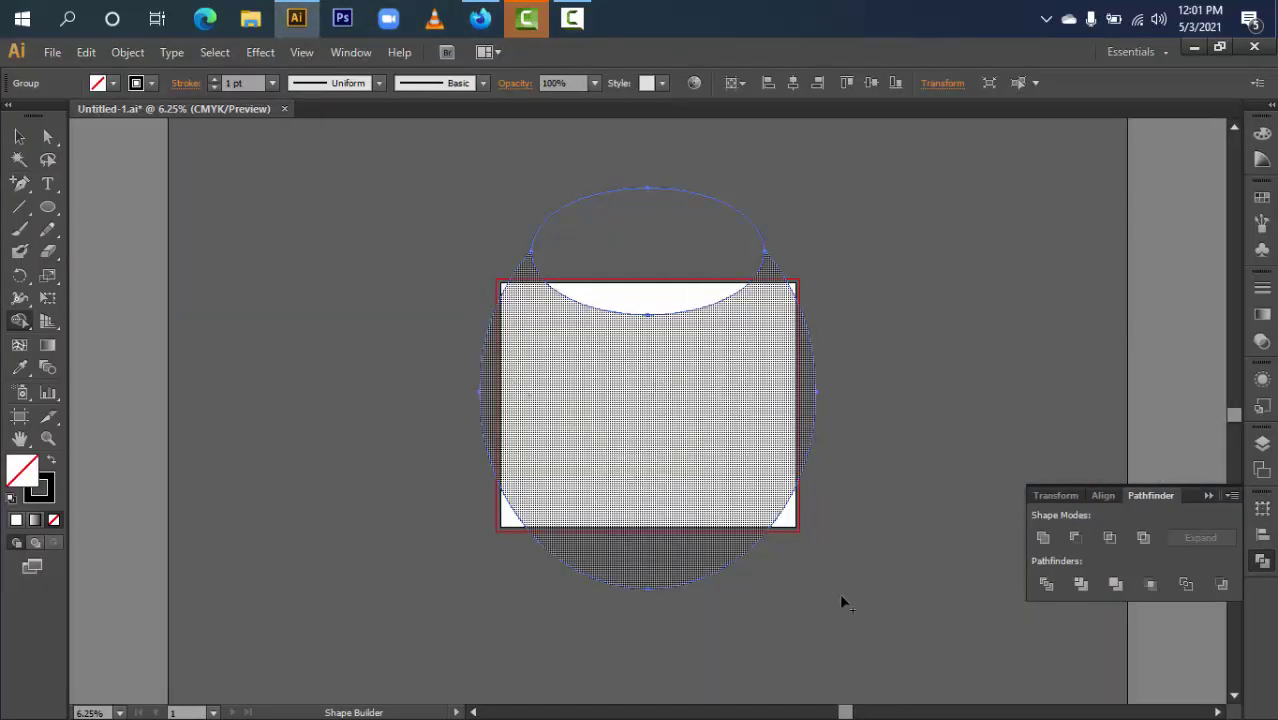
# - Ungroup the divided ellipse pieces and select the large jar body path
pyautogui.press('ctrl')
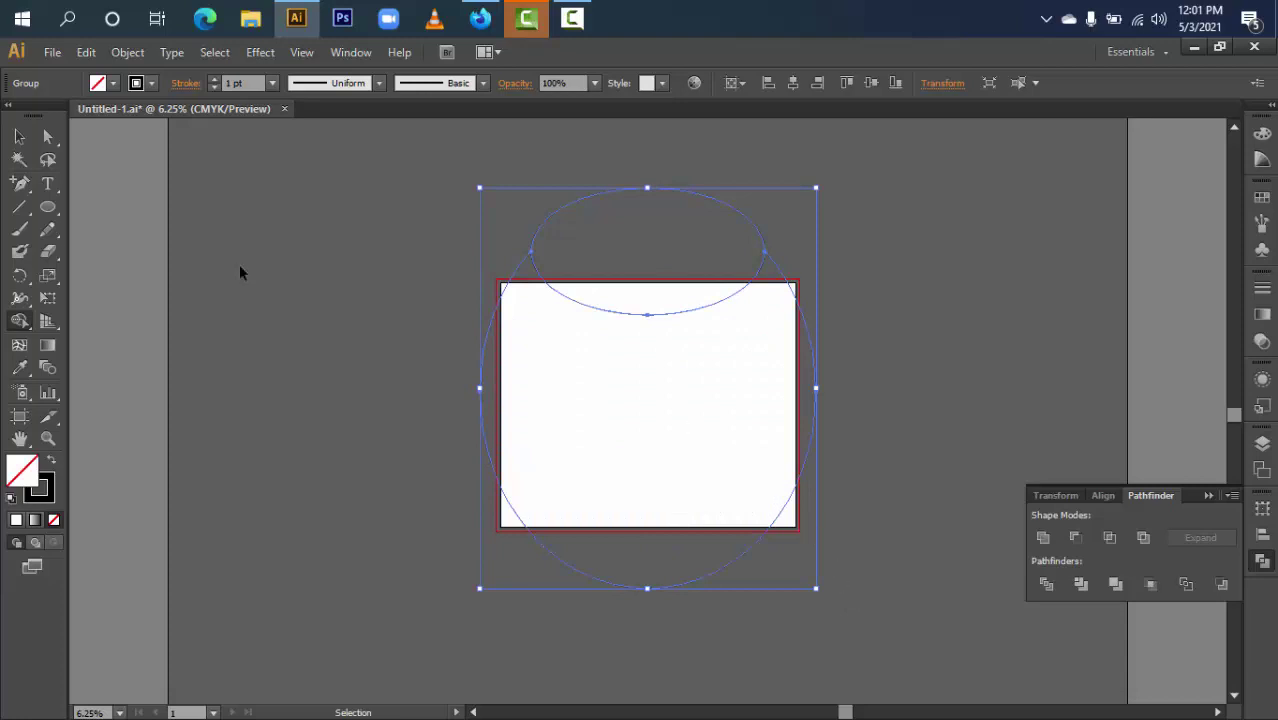
pyautogui.click(19, 137)
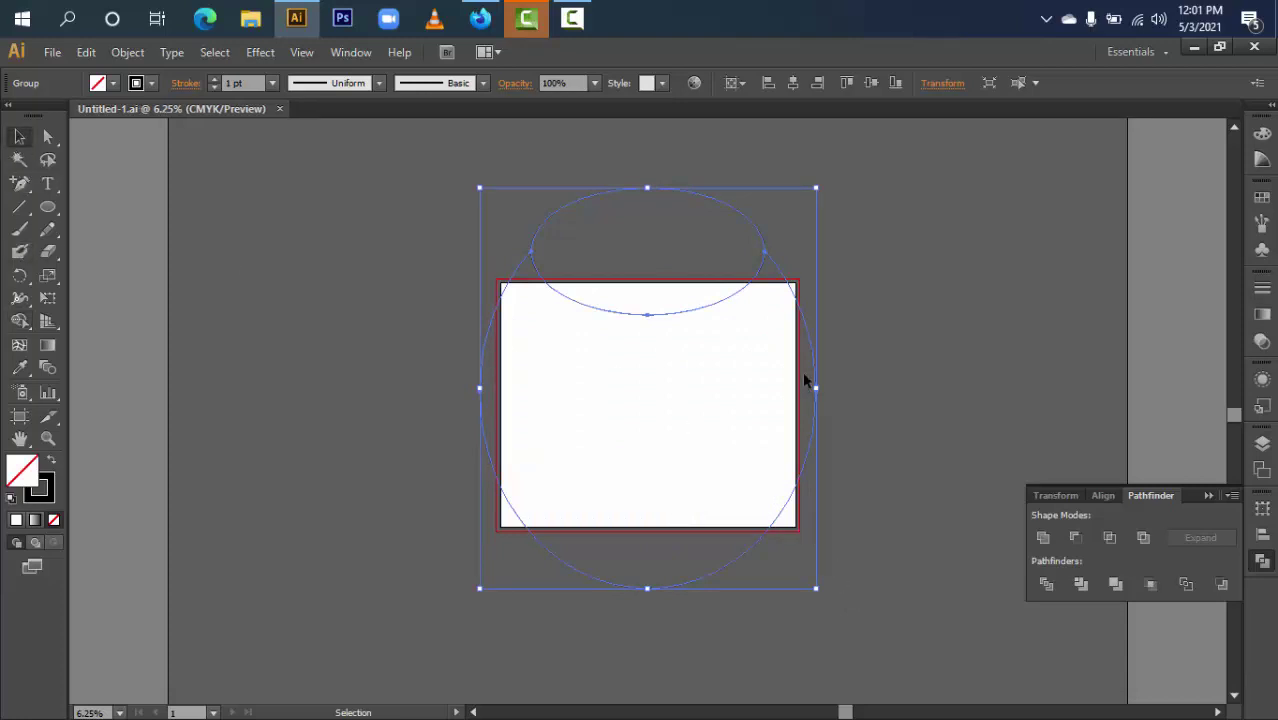
pyautogui.rightClick(812, 344)
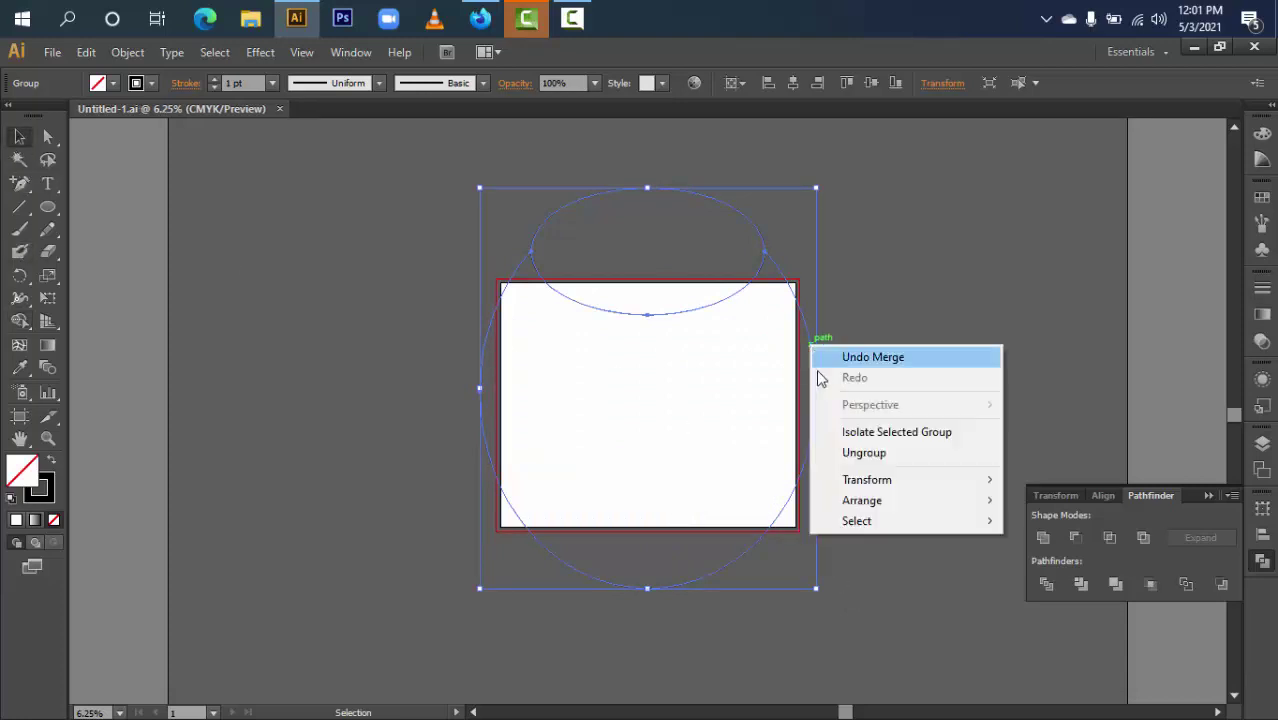
pyautogui.click(866, 455)
pyautogui.click(971, 355)
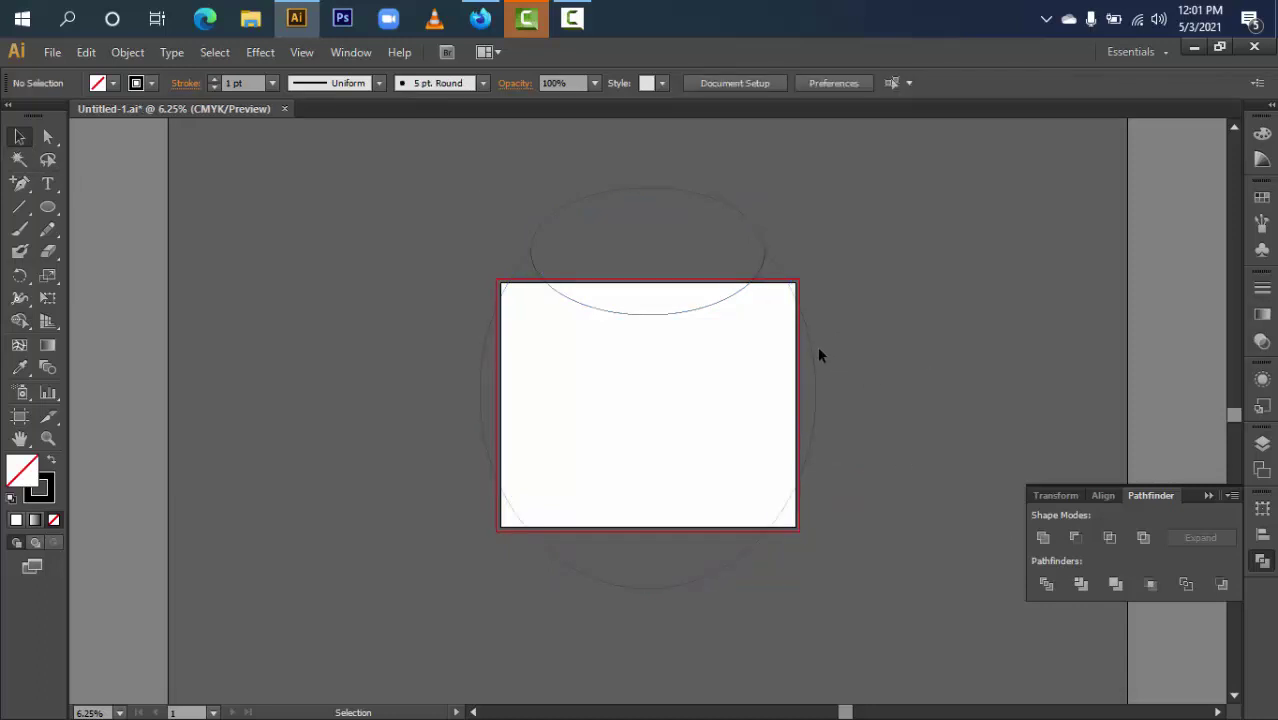
pyautogui.click(814, 350)
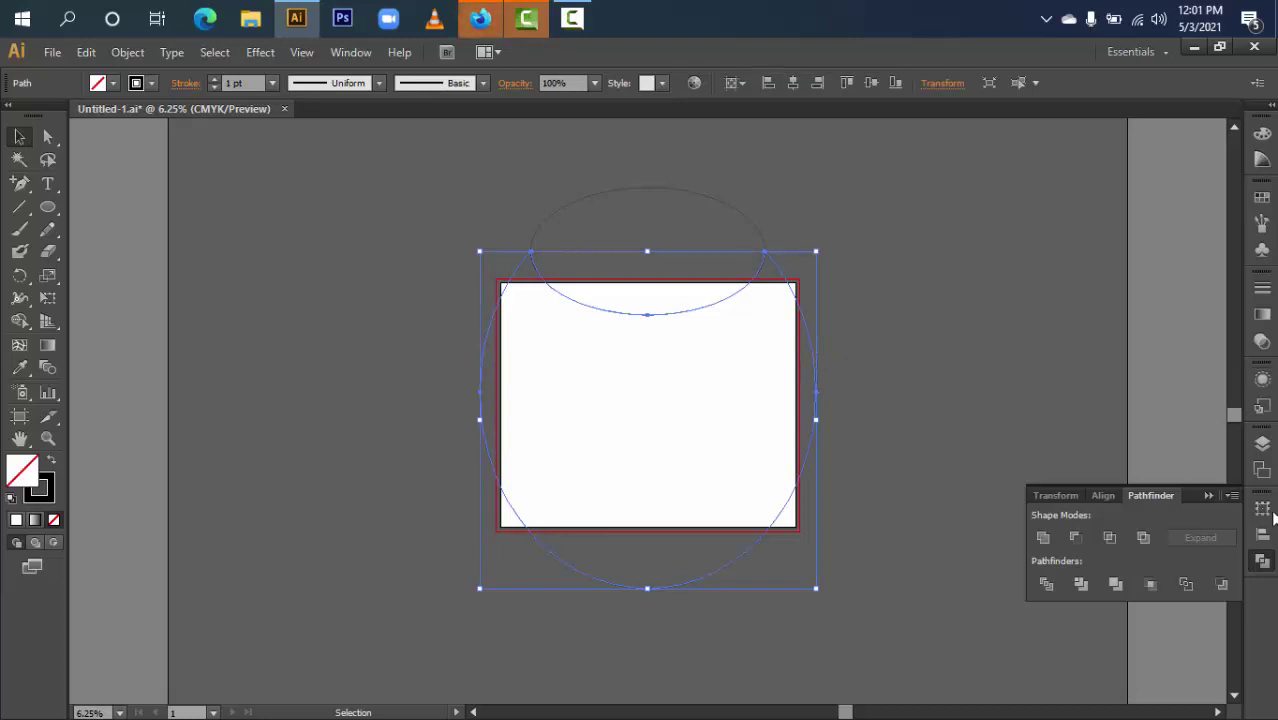
# - Fill the jar body with dark teal (C 42, K 87) using the Color panel sliders
pyautogui.click(1262, 133)
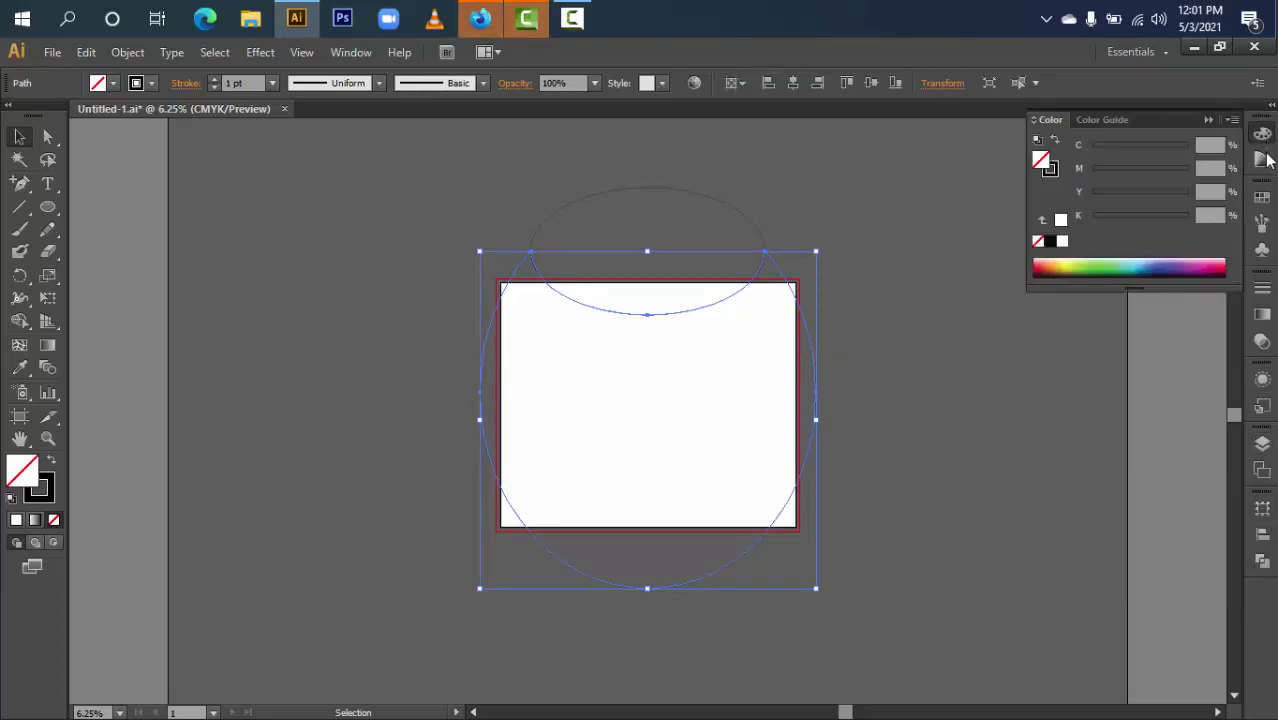
pyautogui.click(1134, 146)
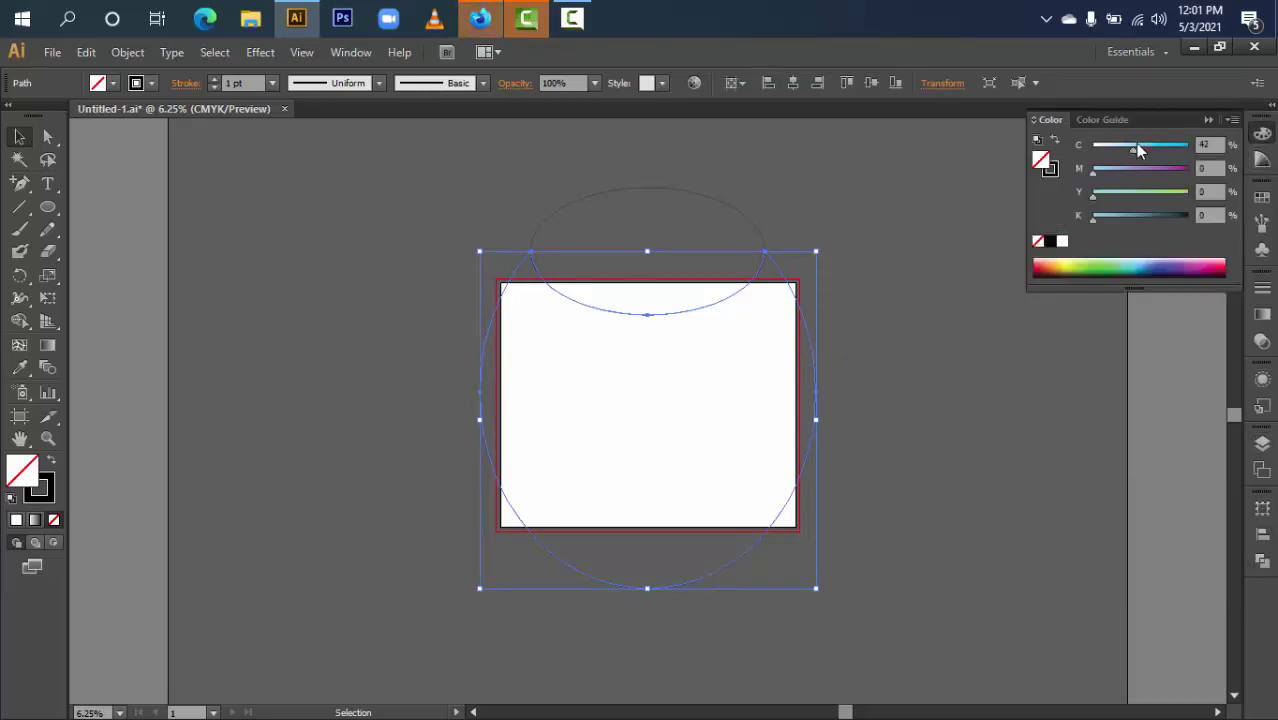
pyautogui.click(1154, 216)
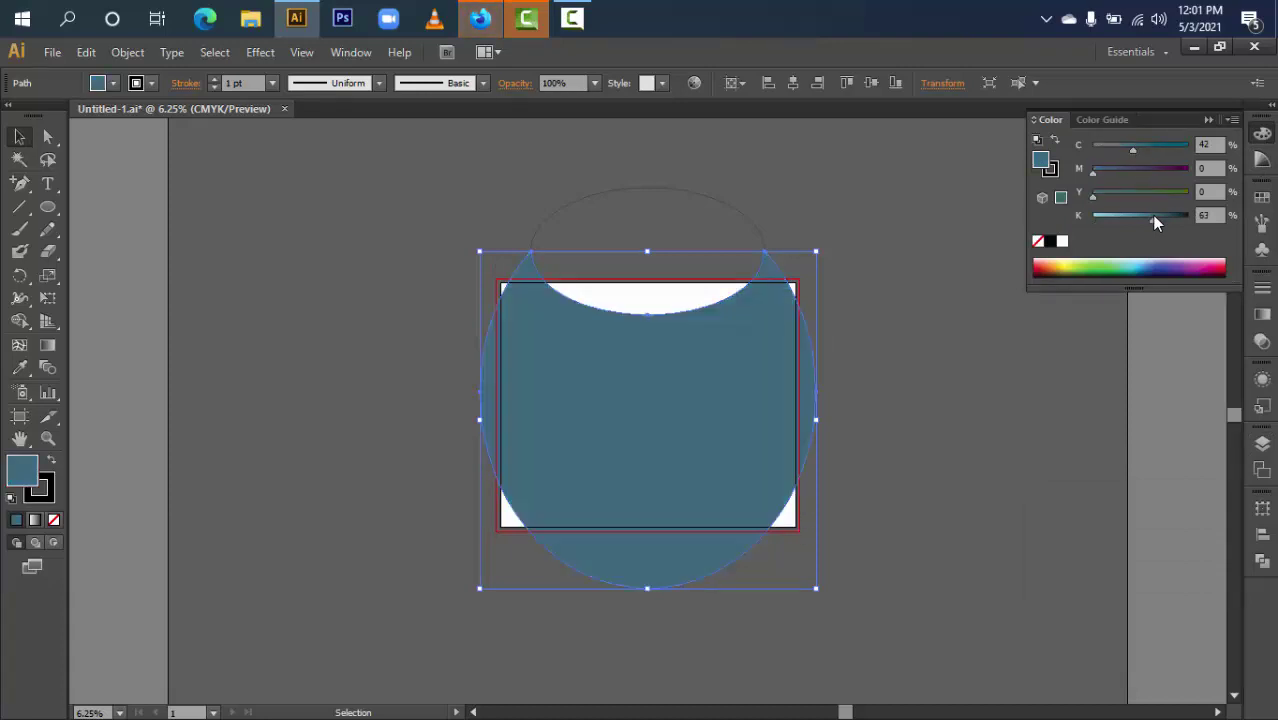
pyautogui.moveTo(1155, 216); pyautogui.dragTo(1168, 216)
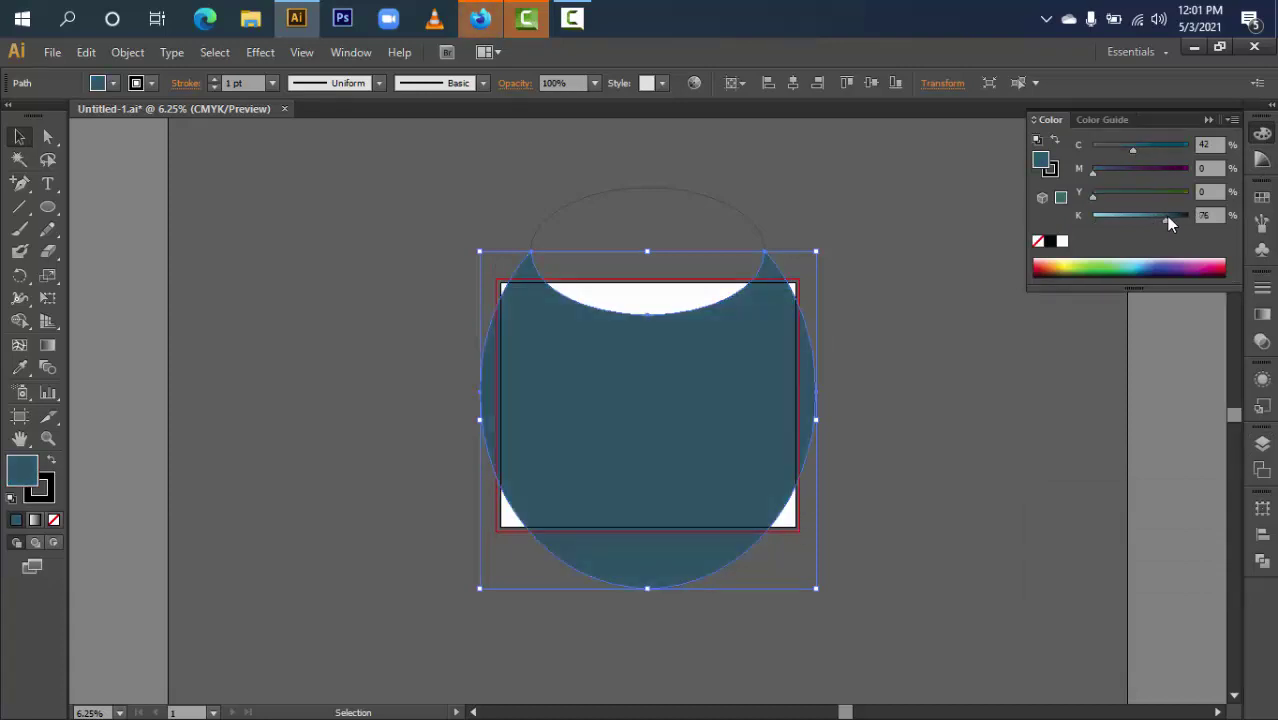
pyautogui.click(1177, 219)
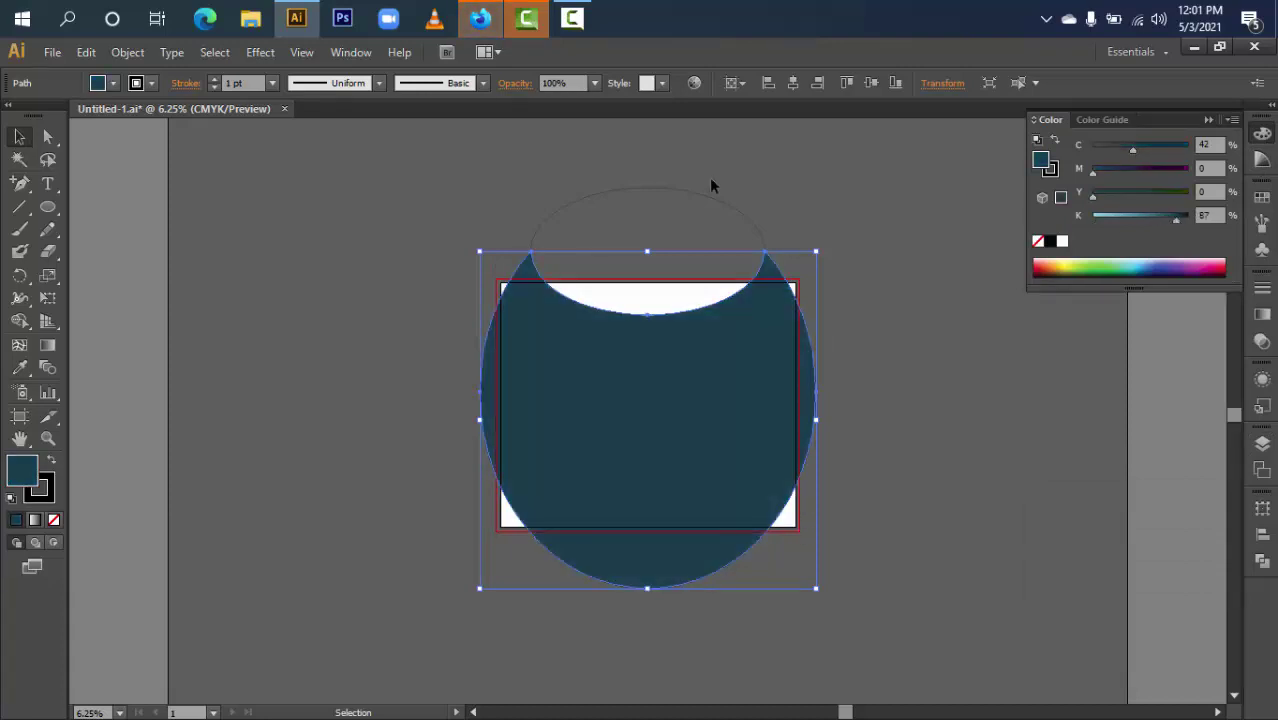
# - Select the small, still unfilled top ellipse piece
pyautogui.click(734, 258)
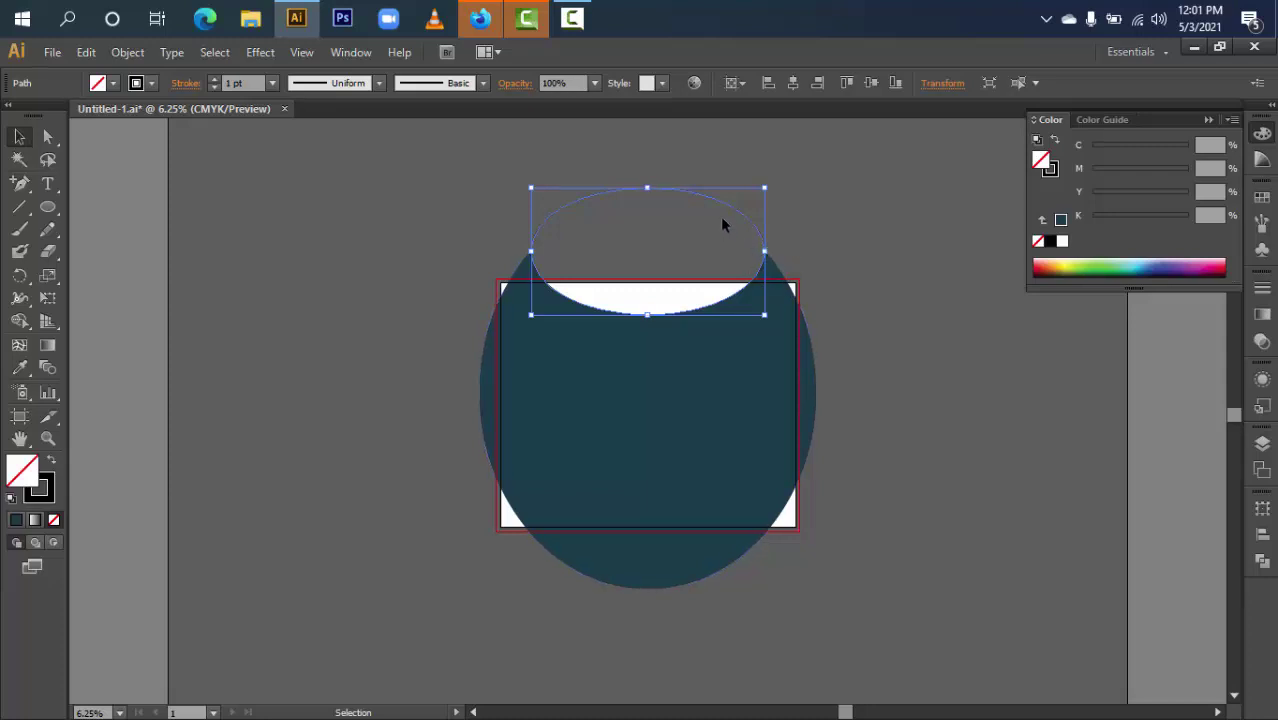
pyautogui.press('a')
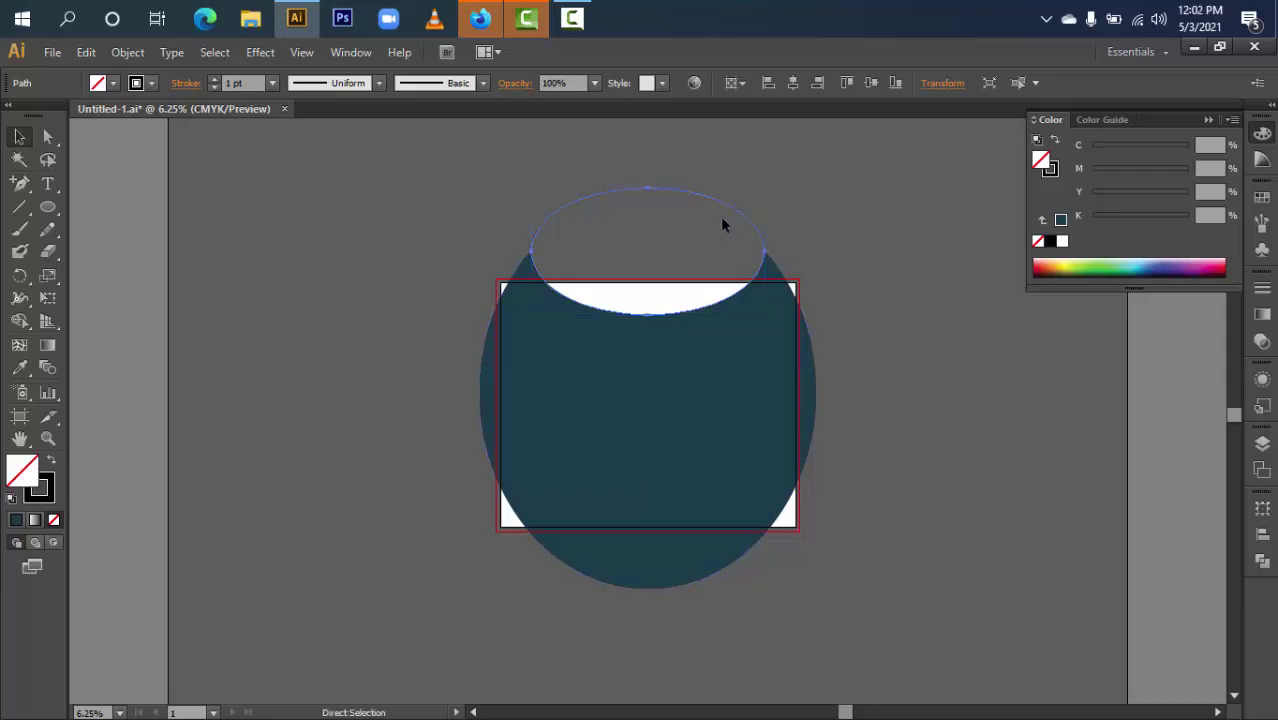
pyautogui.press('v')
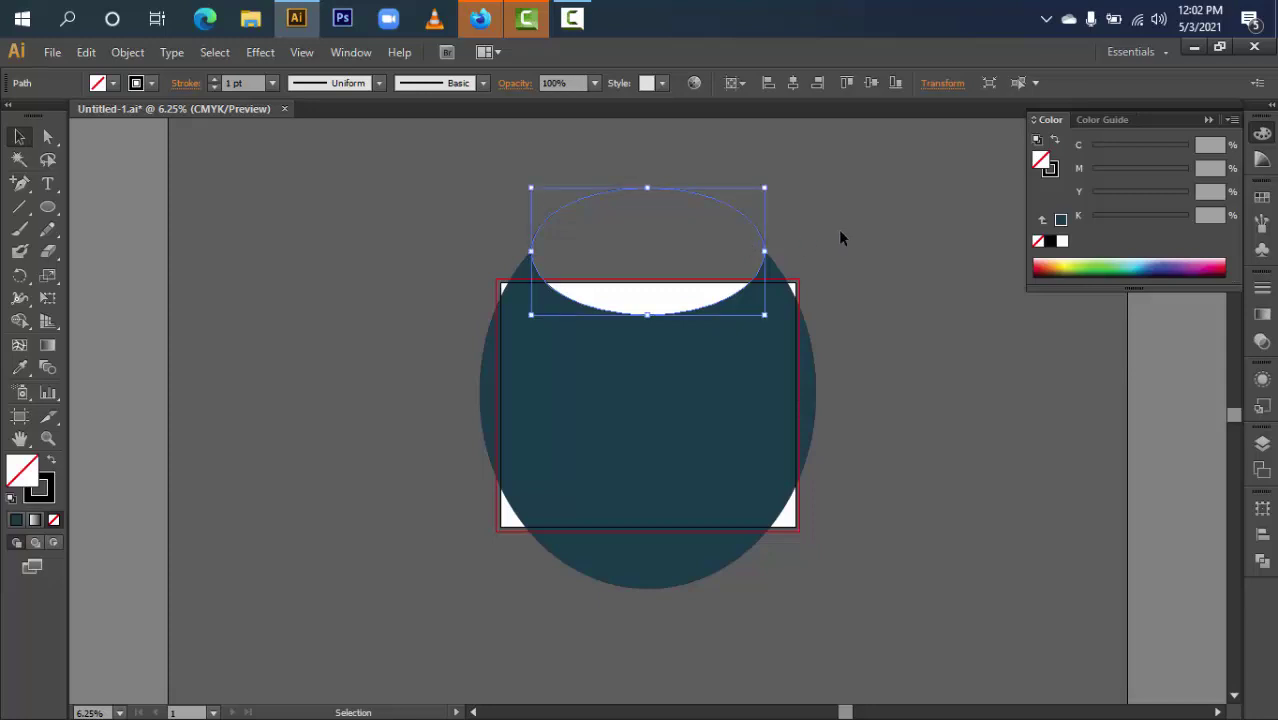
pyautogui.click(838, 229)
pyautogui.click(728, 211)
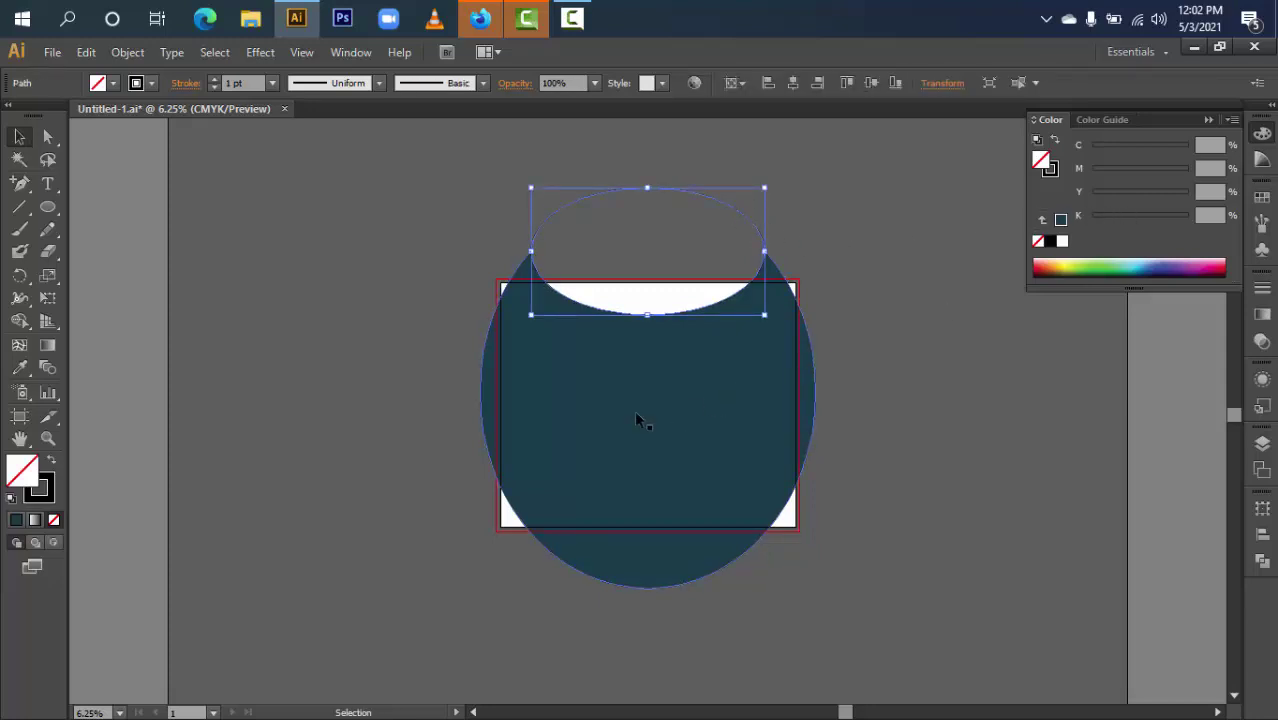
# - Copy the jar body's dark teal onto the top ellipse with the Eyedropper
pyautogui.click(19, 367)
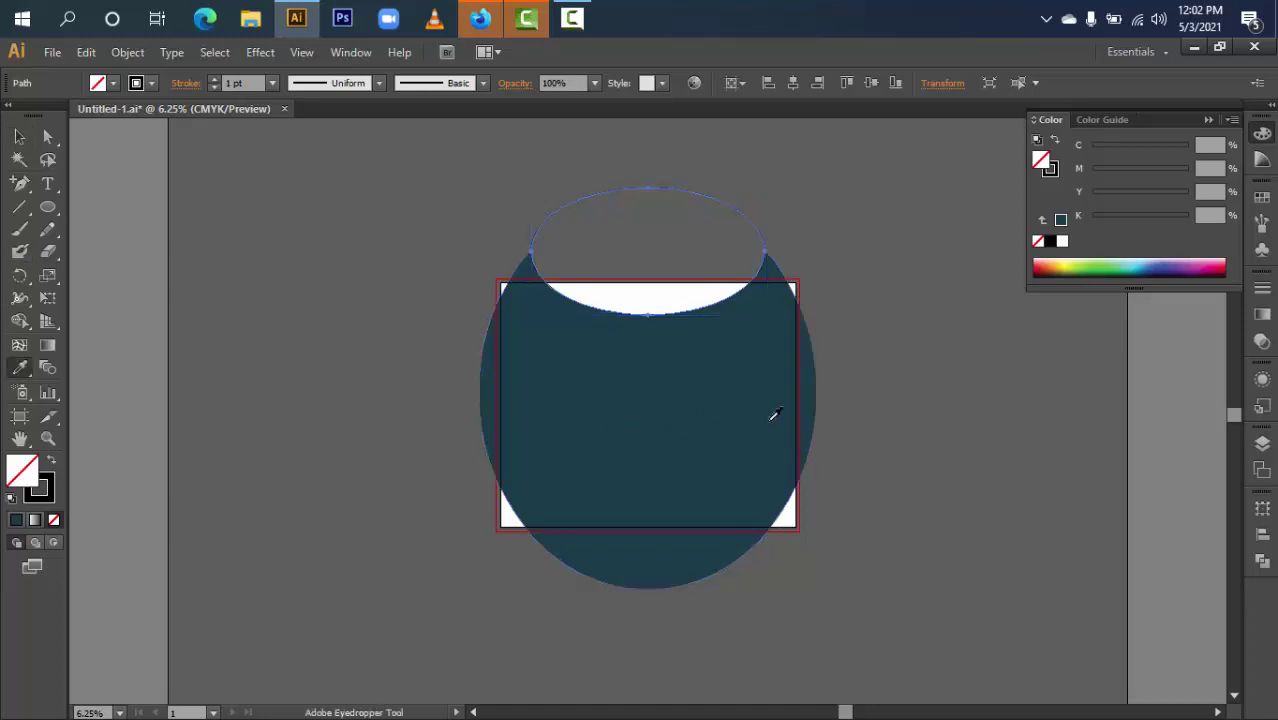
pyautogui.click(733, 397)
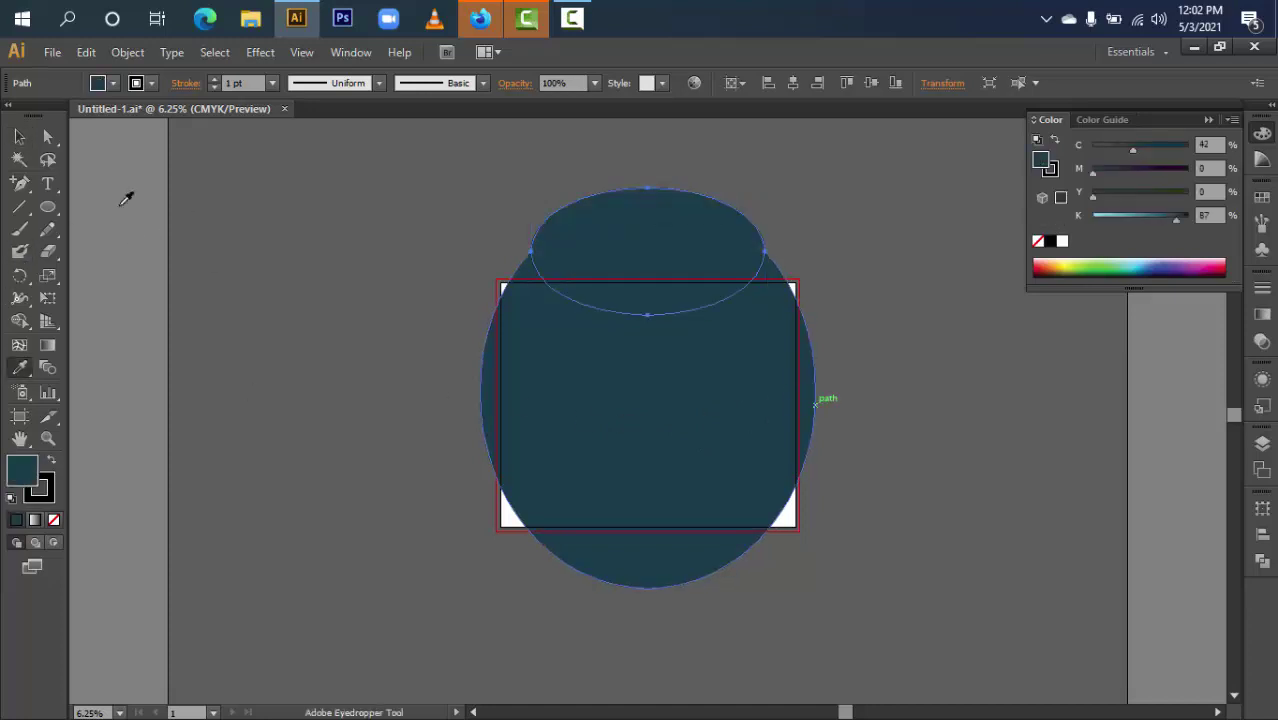
pyautogui.click(19, 136)
pyautogui.click(1005, 436)
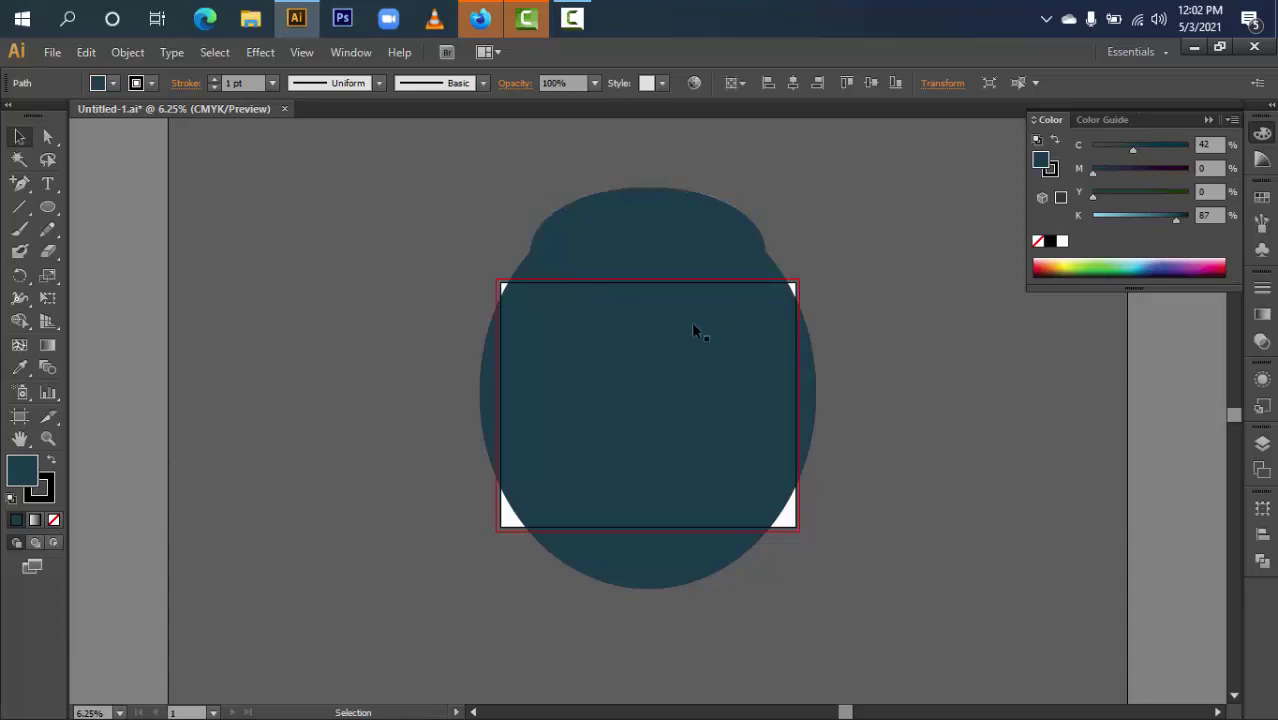
pyautogui.click(762, 258)
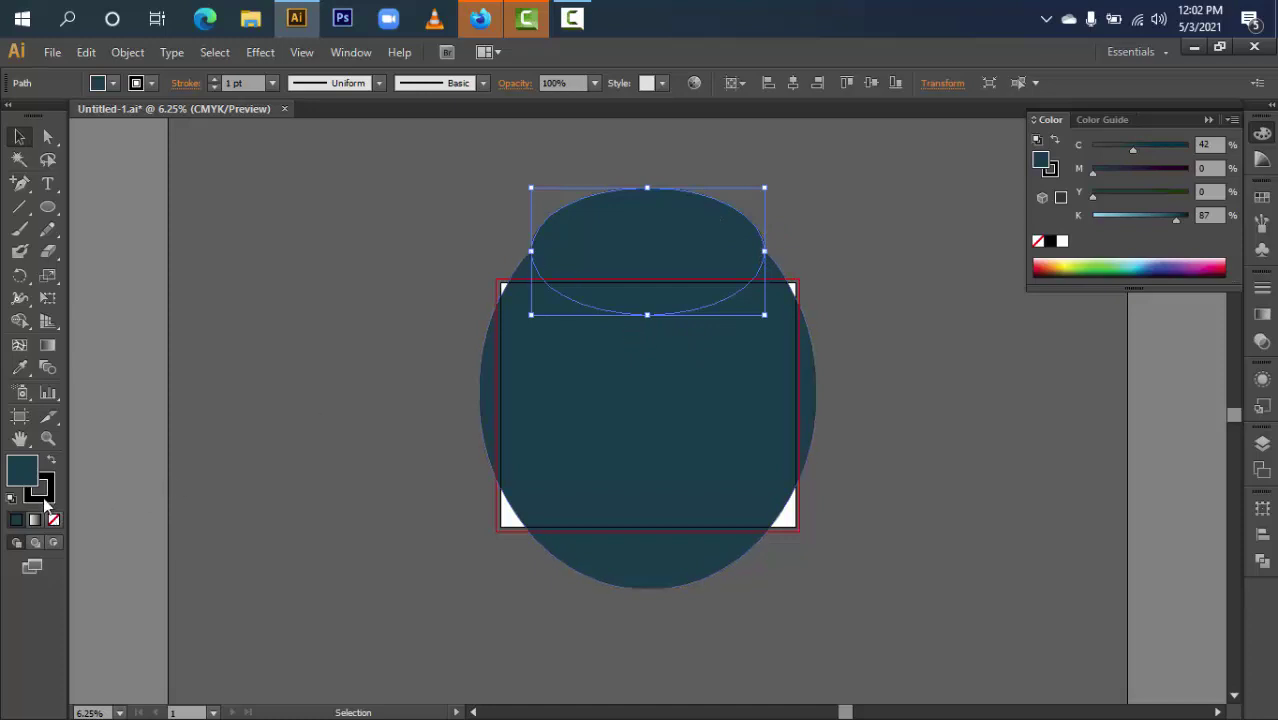
# - Give both ellipses a black stroke and raise its weight to 7 pt
pyautogui.click(838, 248)
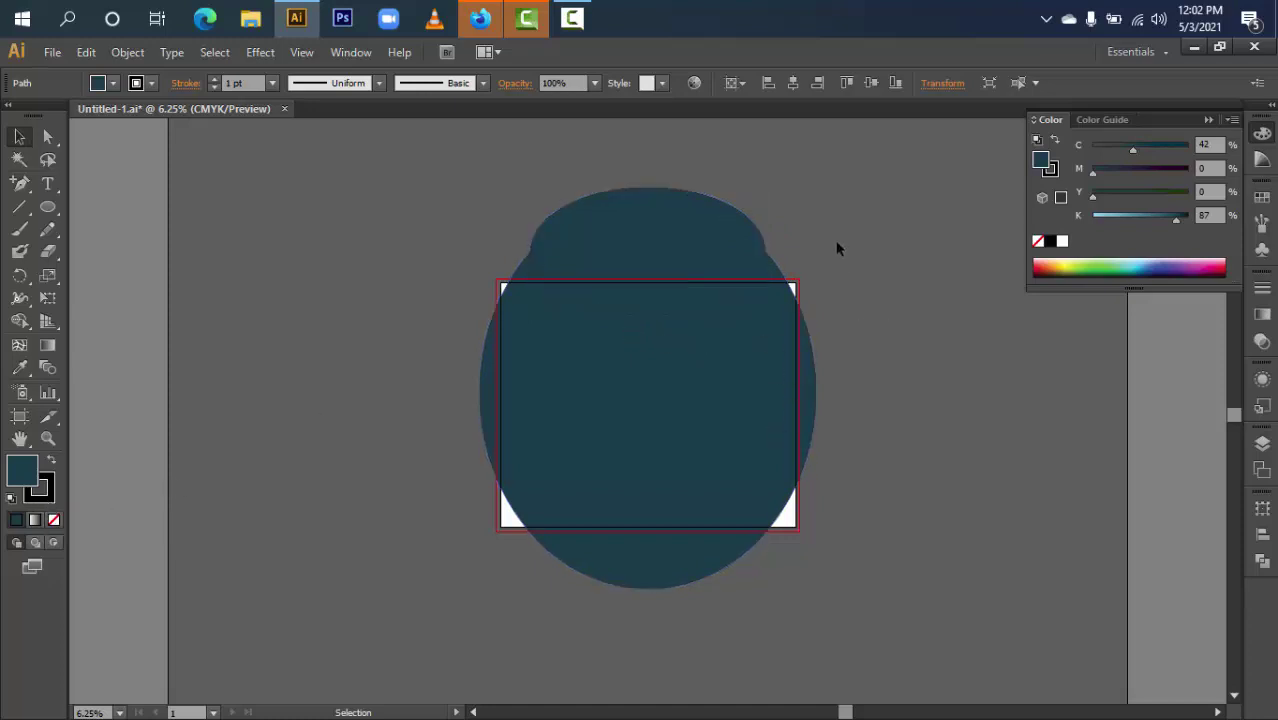
pyautogui.moveTo(828, 224); pyautogui.dragTo(672, 362)
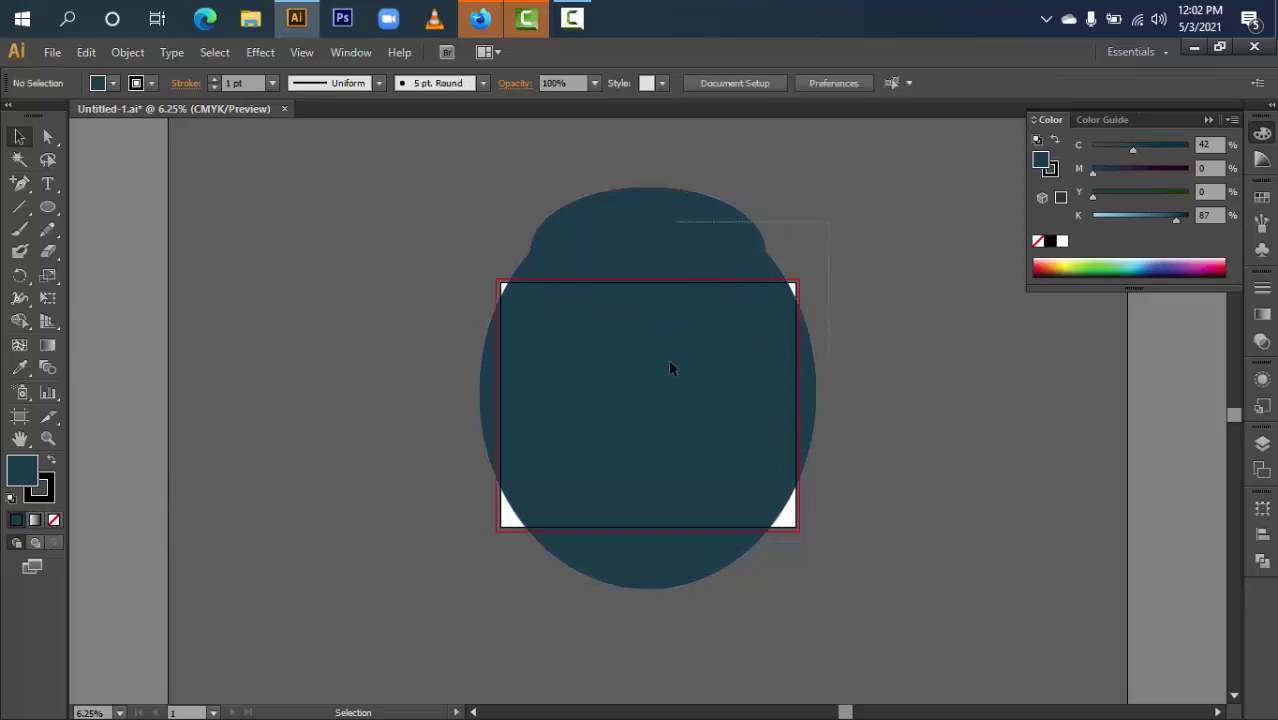
pyautogui.click(216, 80)
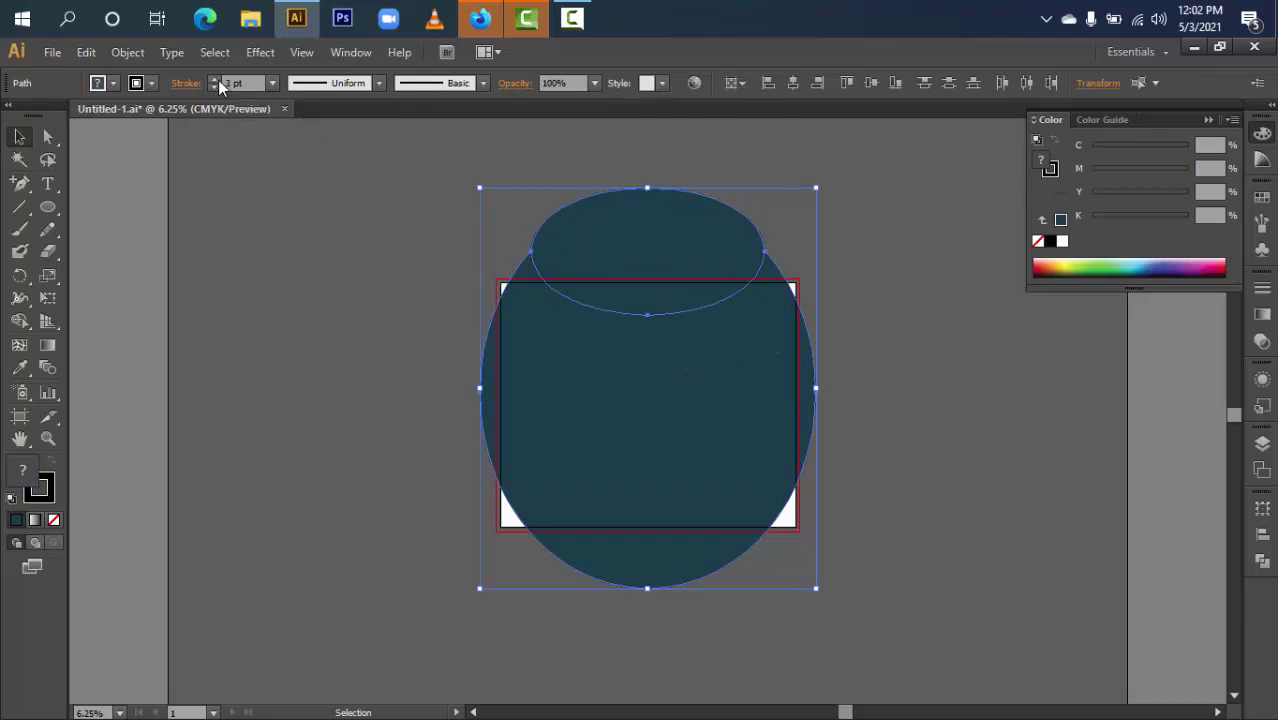
pyautogui.click(253, 372)
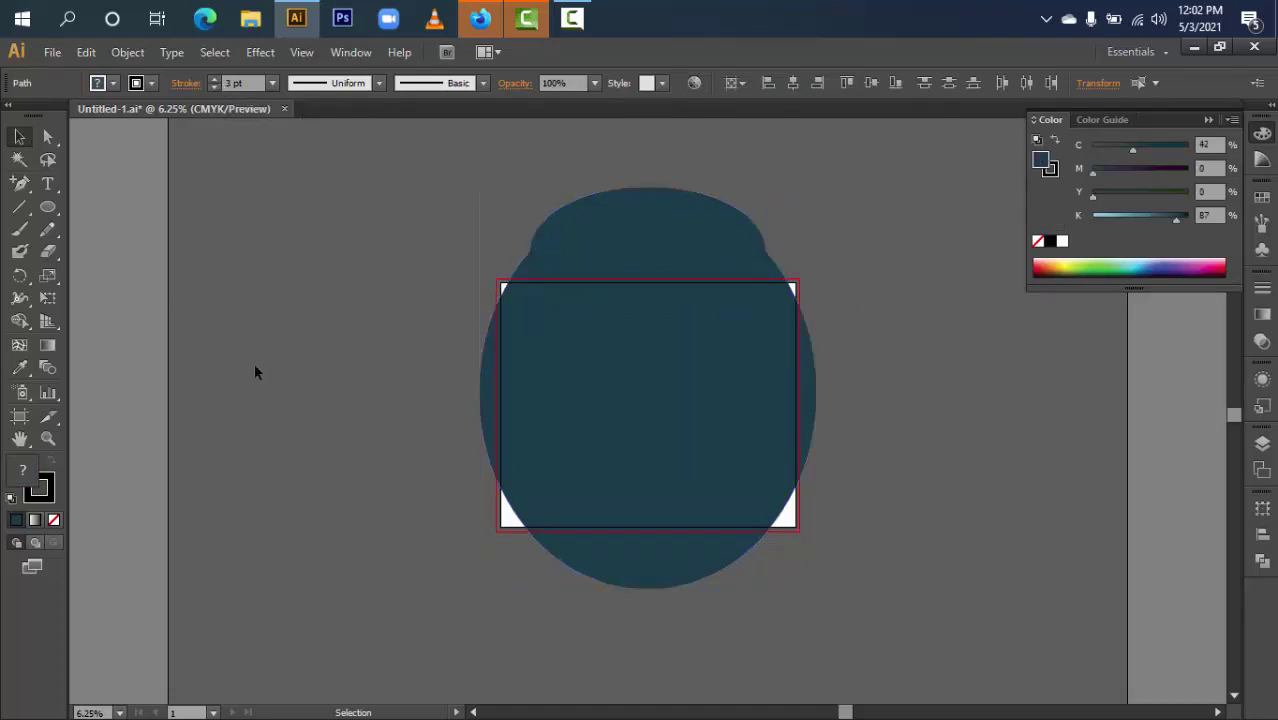
pyautogui.moveTo(456, 280); pyautogui.dragTo(737, 446)
pyautogui.click(40, 490)
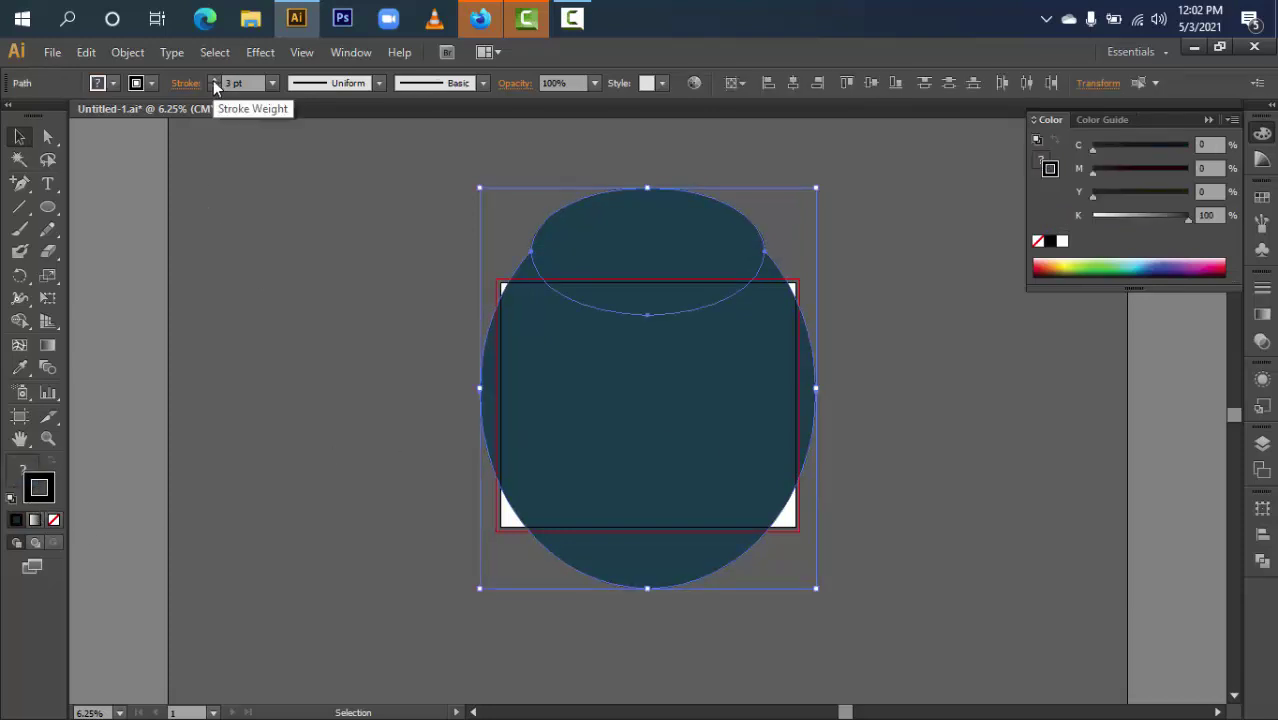
pyautogui.click(214, 80)
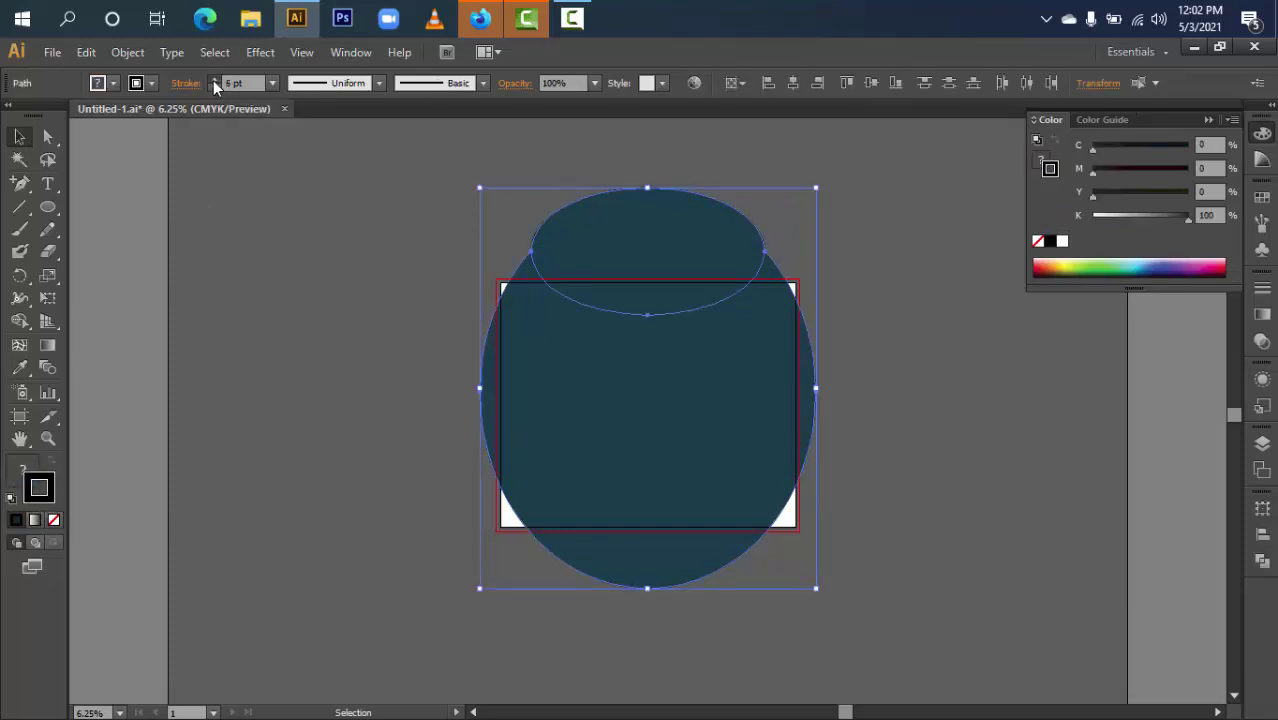
# - Check the new rim by selecting and deselecting each ellipse
pyautogui.click(289, 462)
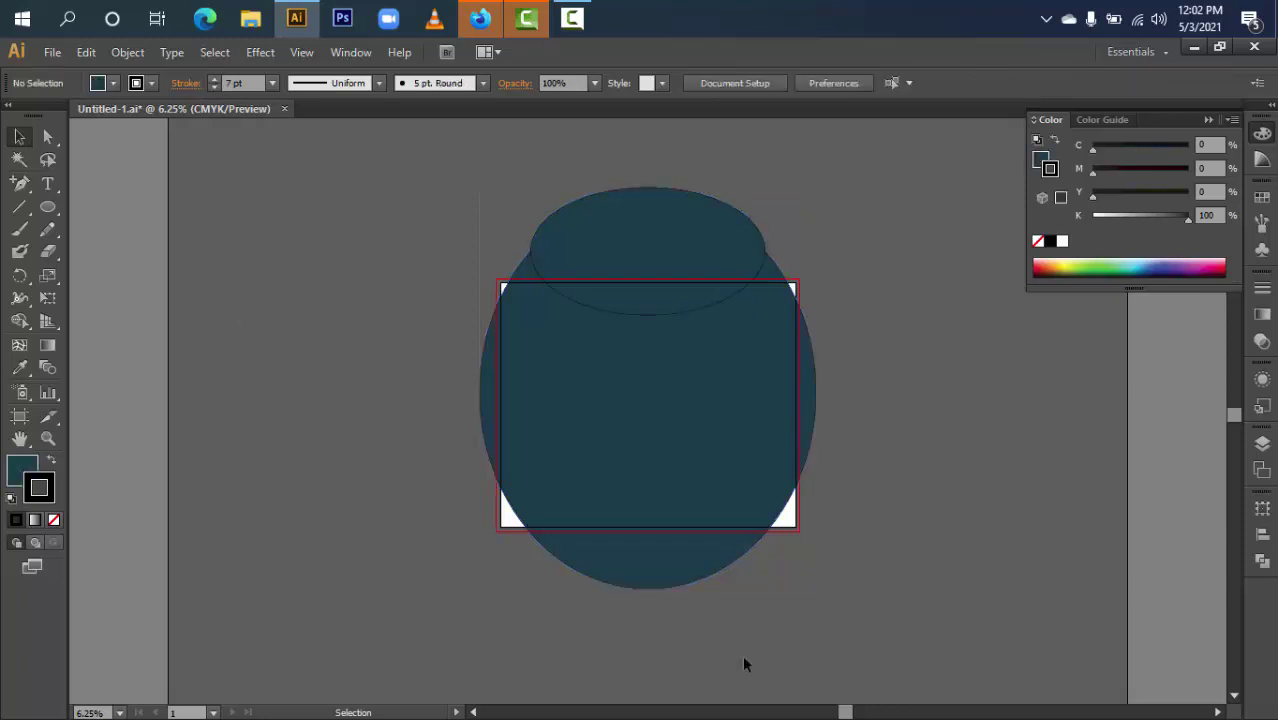
pyautogui.click(659, 589)
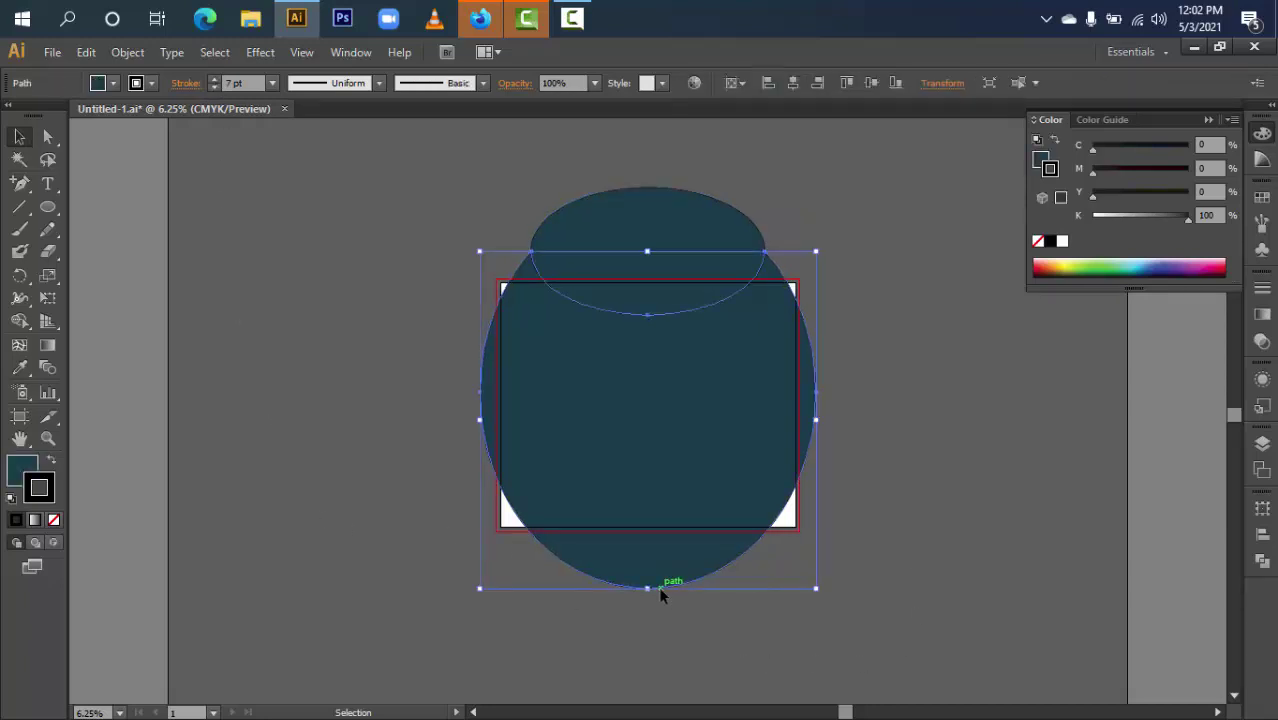
pyautogui.click(924, 523)
pyautogui.click(662, 235)
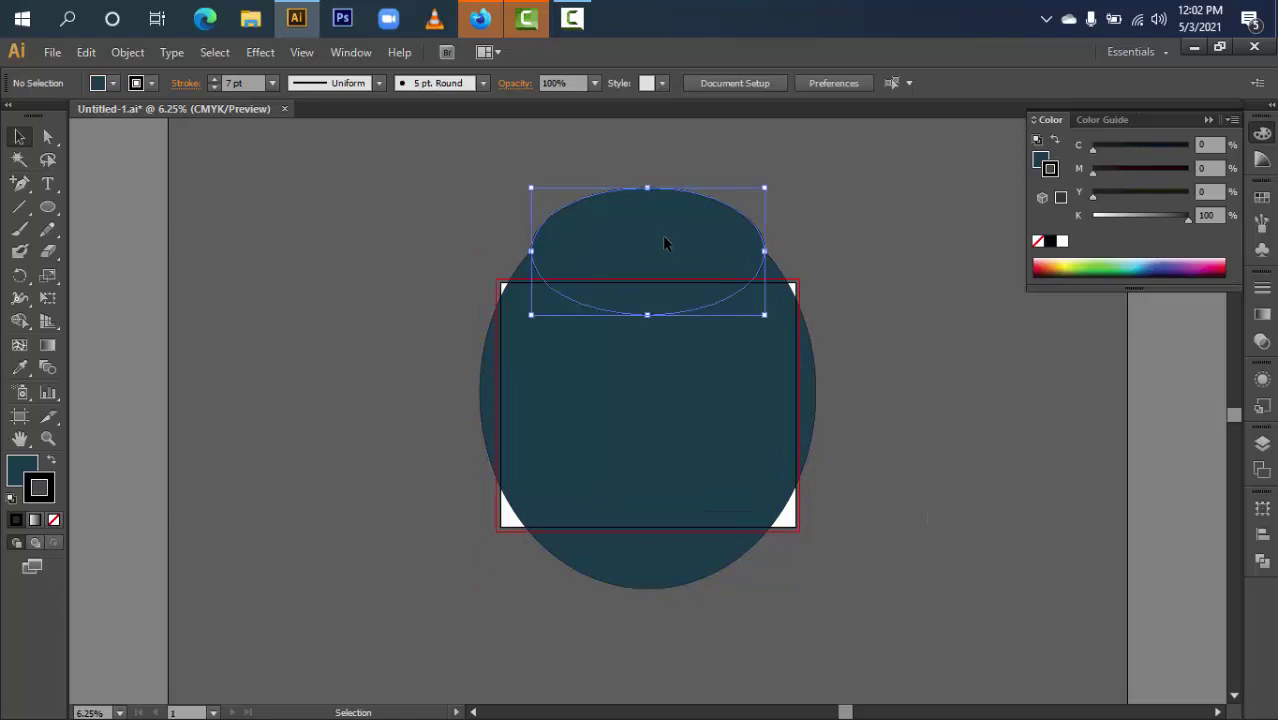
pyautogui.click(982, 546)
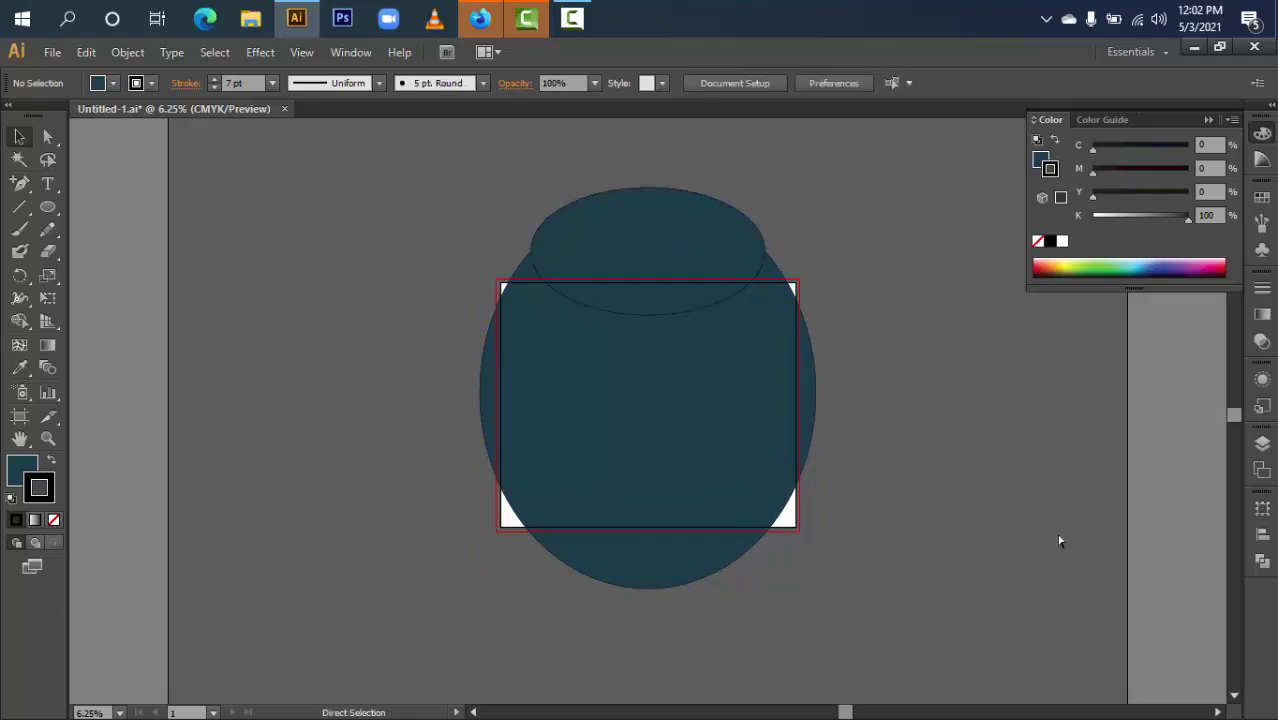
# - Show the mango Symbol Set in Layers and bring it in front of the jar
pyautogui.click(1262, 443)
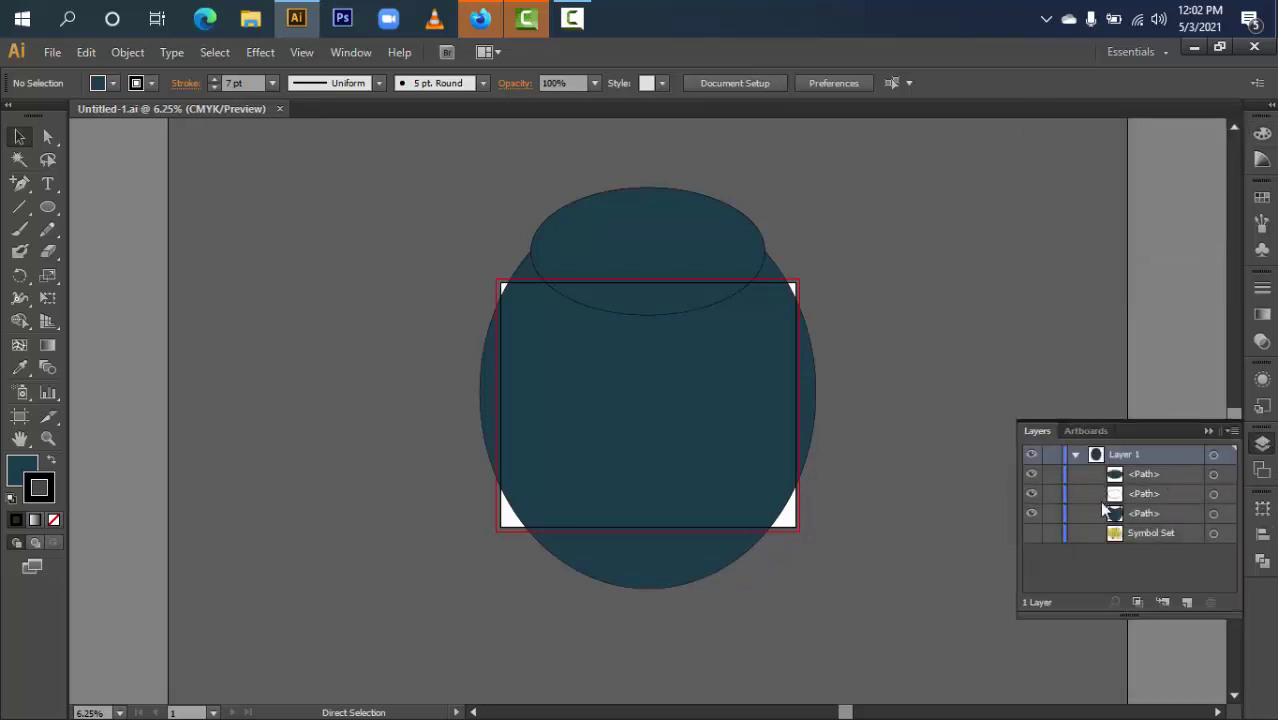
pyautogui.click(1030, 534)
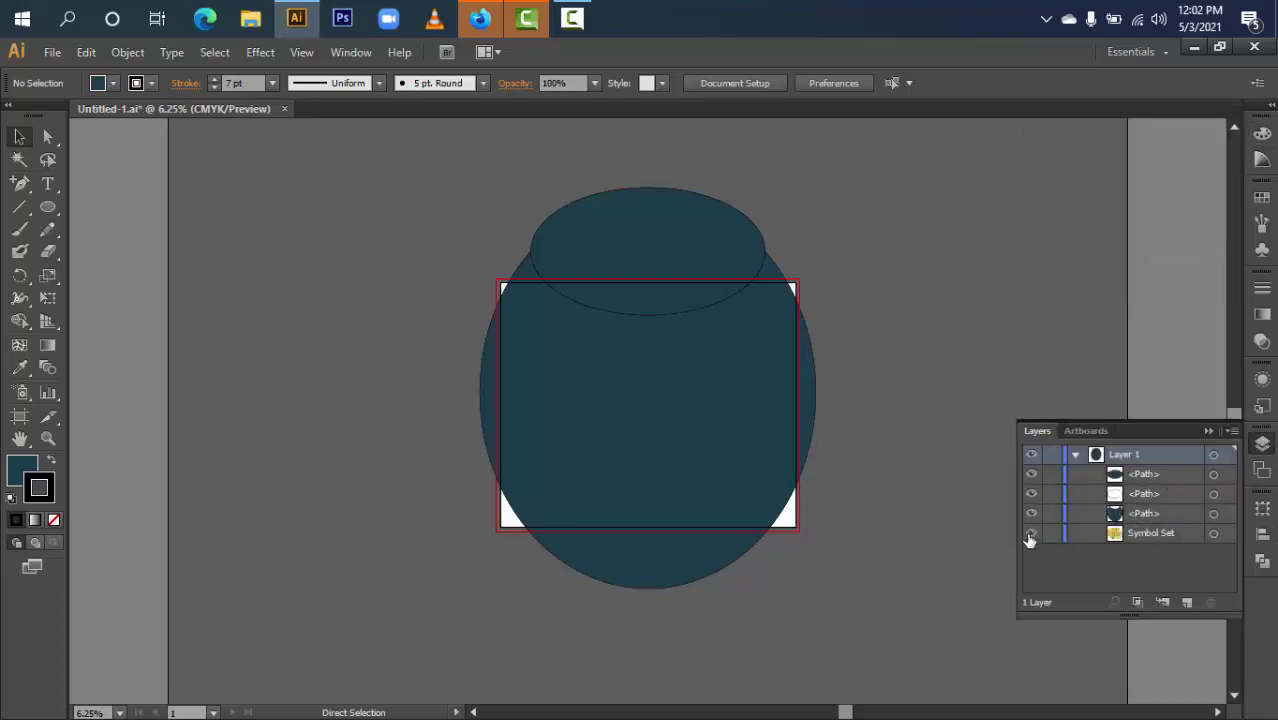
pyautogui.click(19, 137)
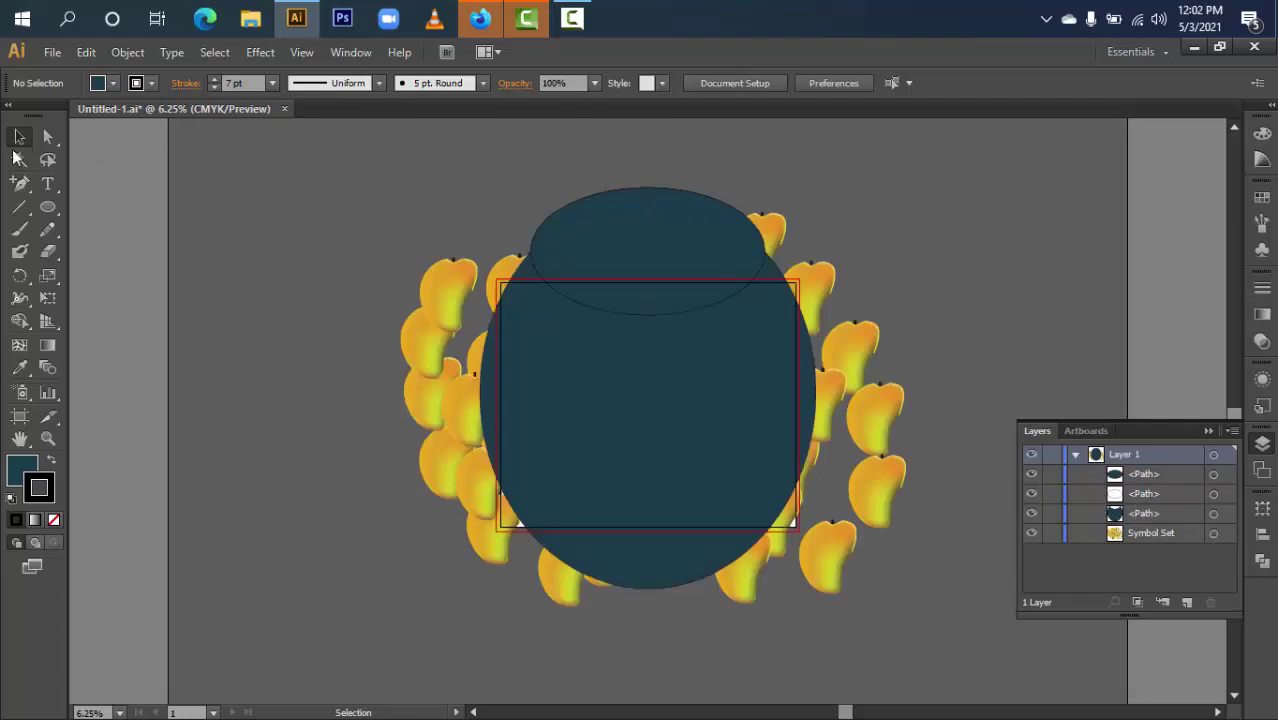
pyautogui.click(890, 435)
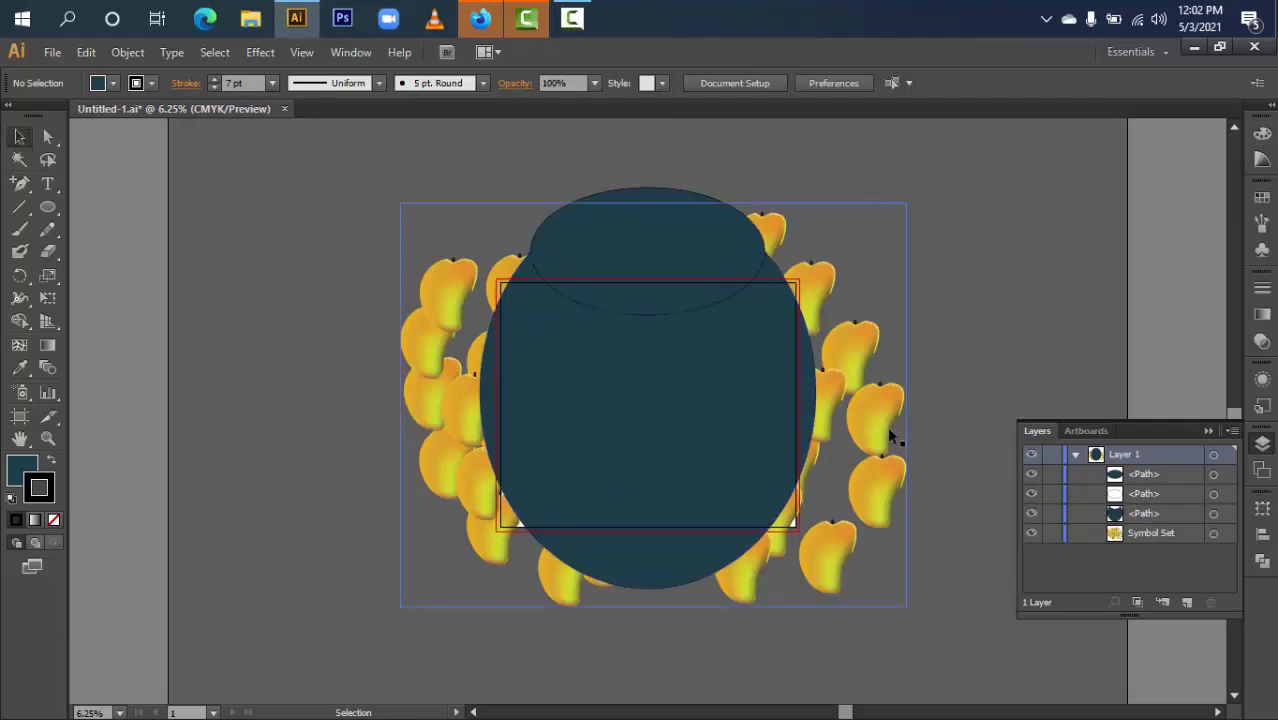
pyautogui.hotkey('ctrl', 'shift', ']')
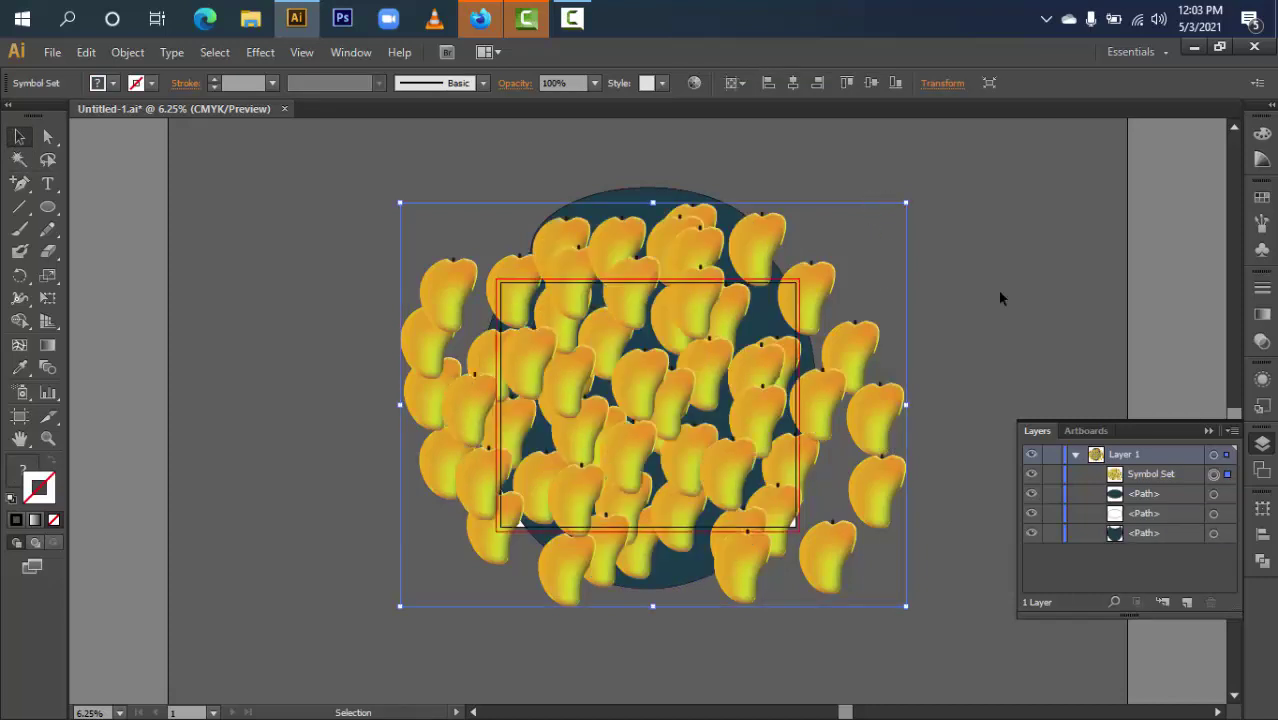
pyautogui.click(997, 290)
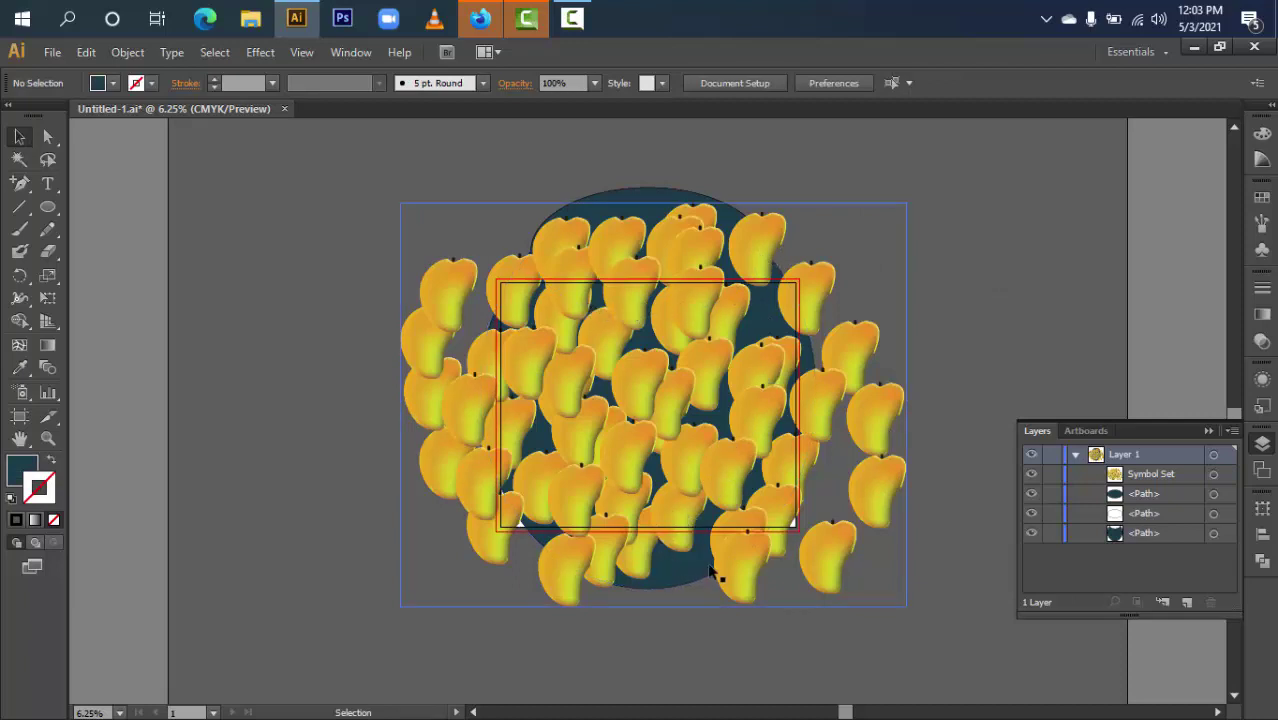
# - Copy the top ellipse and paste the copy in place in front
pyautogui.click(774, 314)
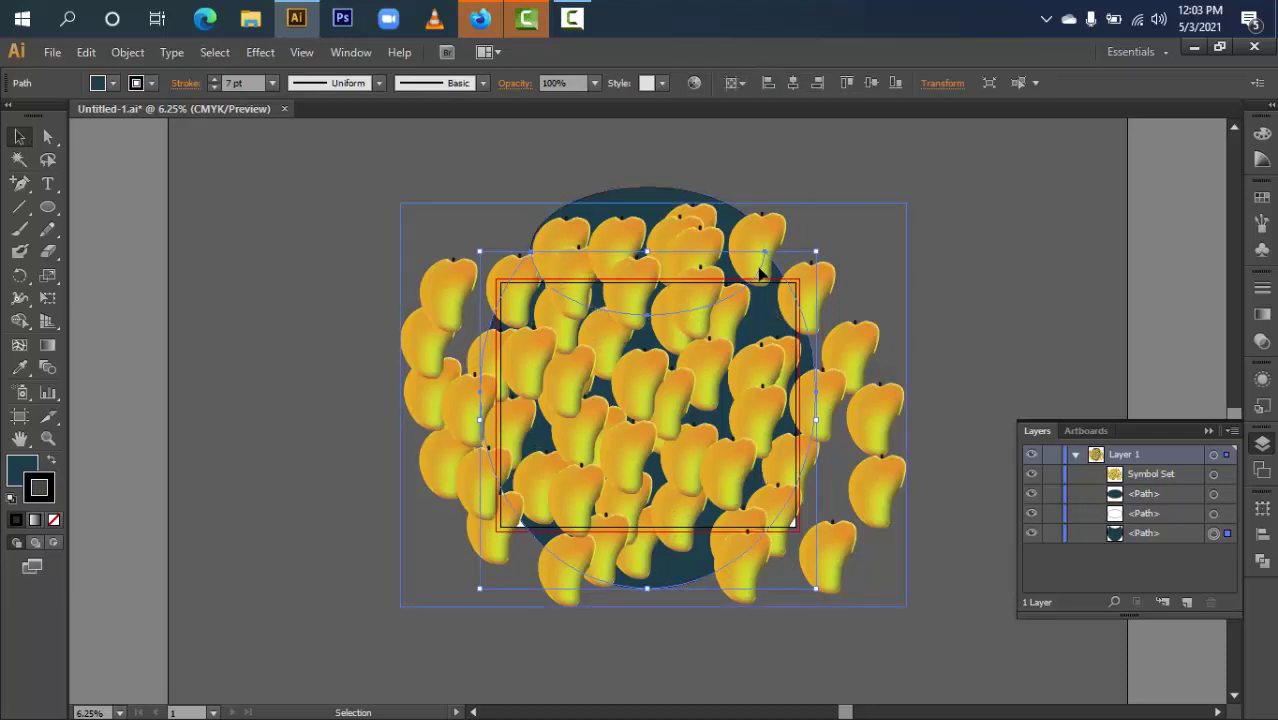
pyautogui.click(678, 433)
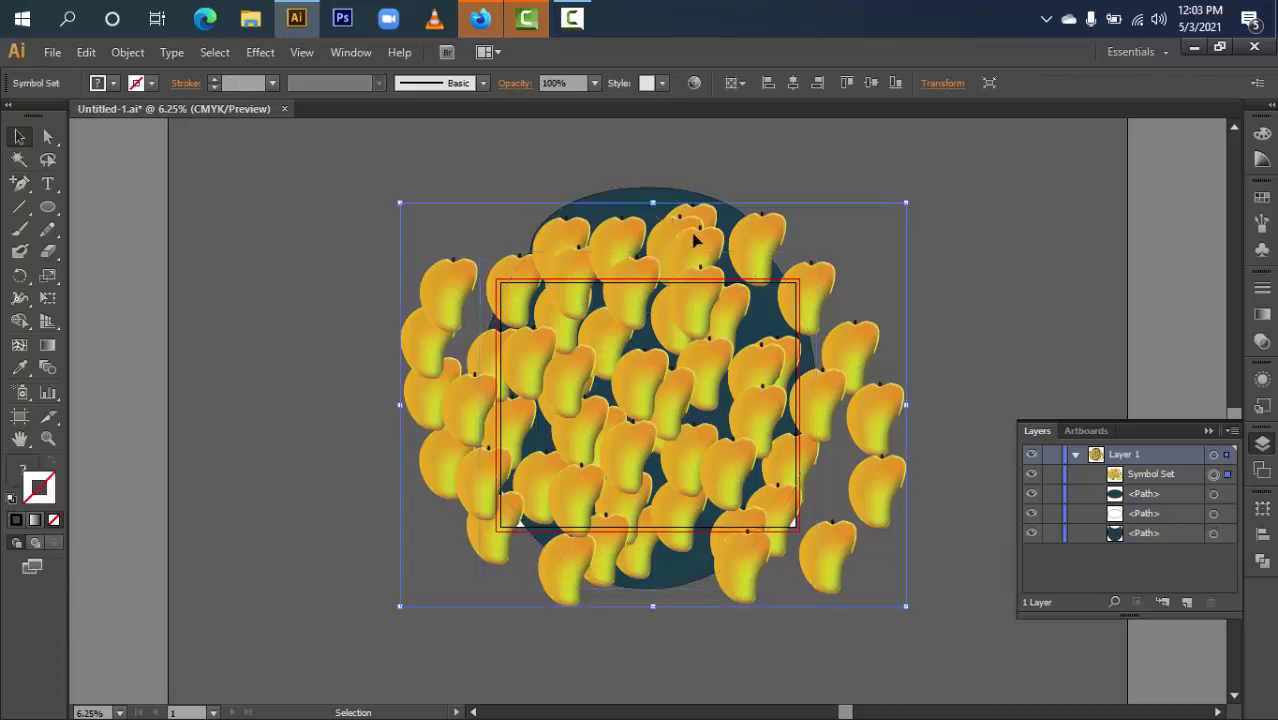
pyautogui.click(772, 180)
pyautogui.click(648, 210)
pyautogui.click(800, 165)
pyautogui.click(664, 204)
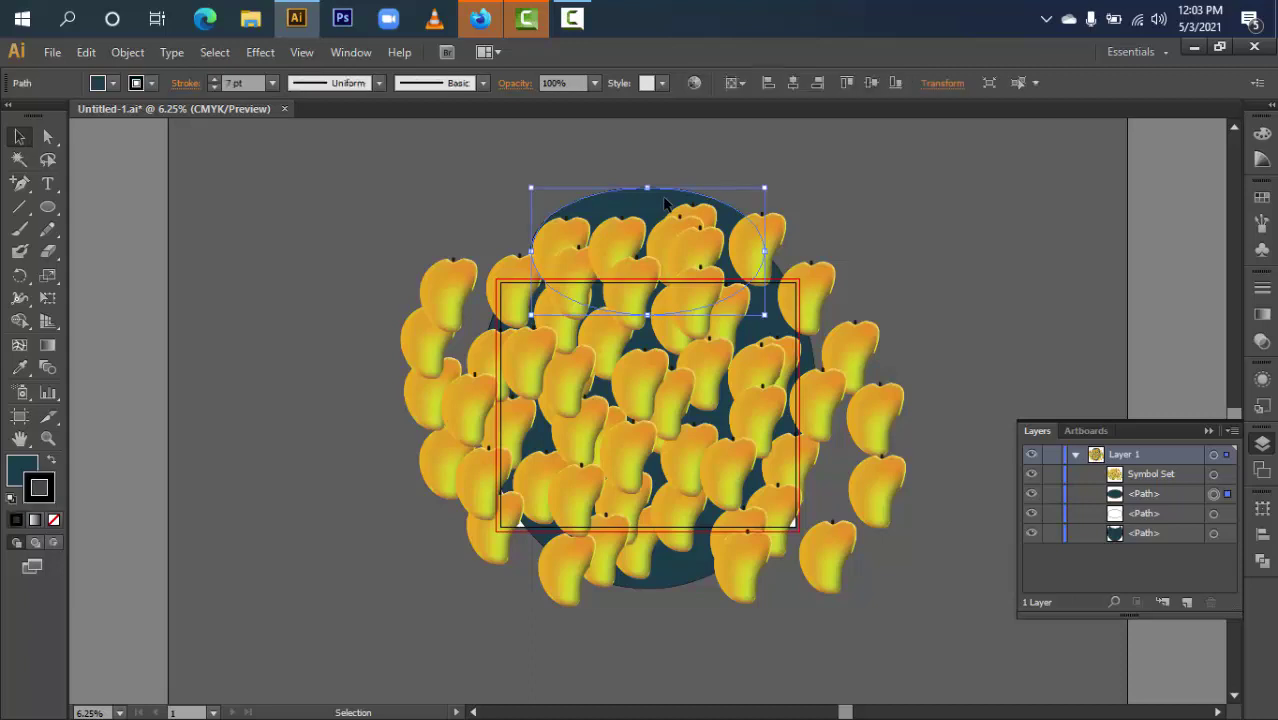
pyautogui.hotkey('ctrl', 'c')
pyautogui.hotkey('ctrl', 'f')
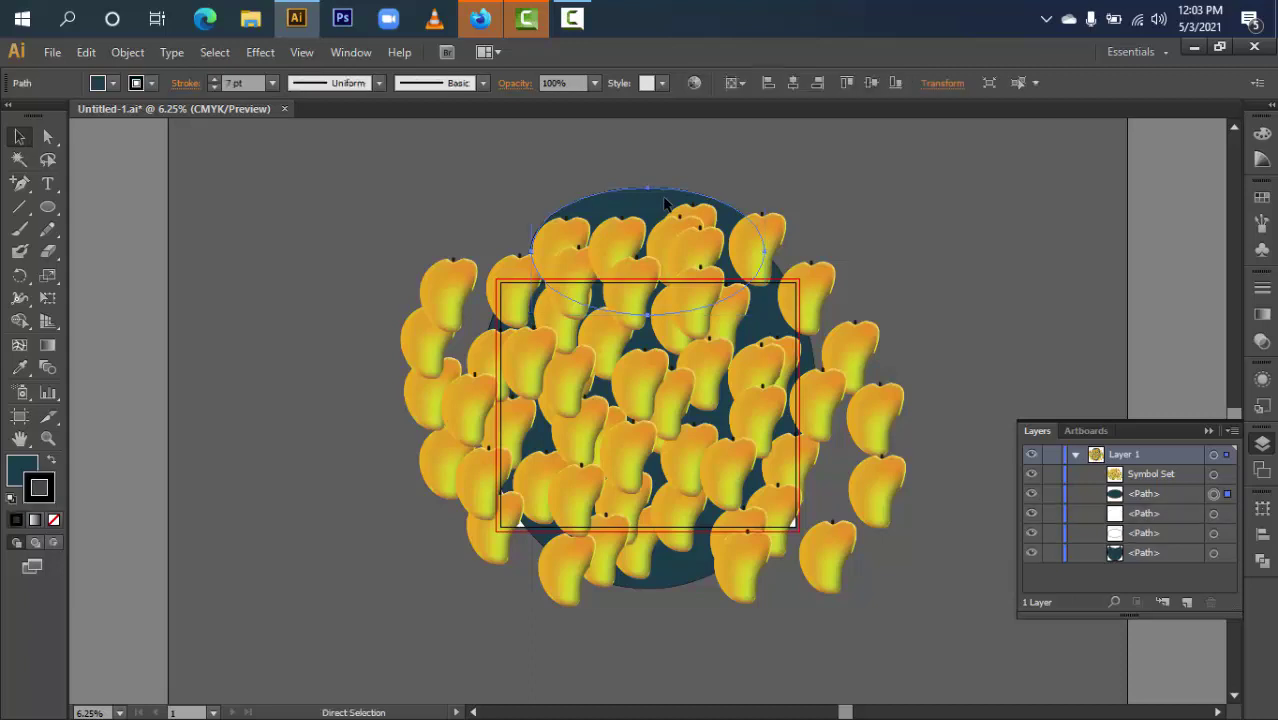
# - Try clipping the mango Symbol Set inside the ellipse copy, then dismiss the error
pyautogui.keyDown('shift'); pyautogui.click(676, 373); pyautogui.keyUp('shift')
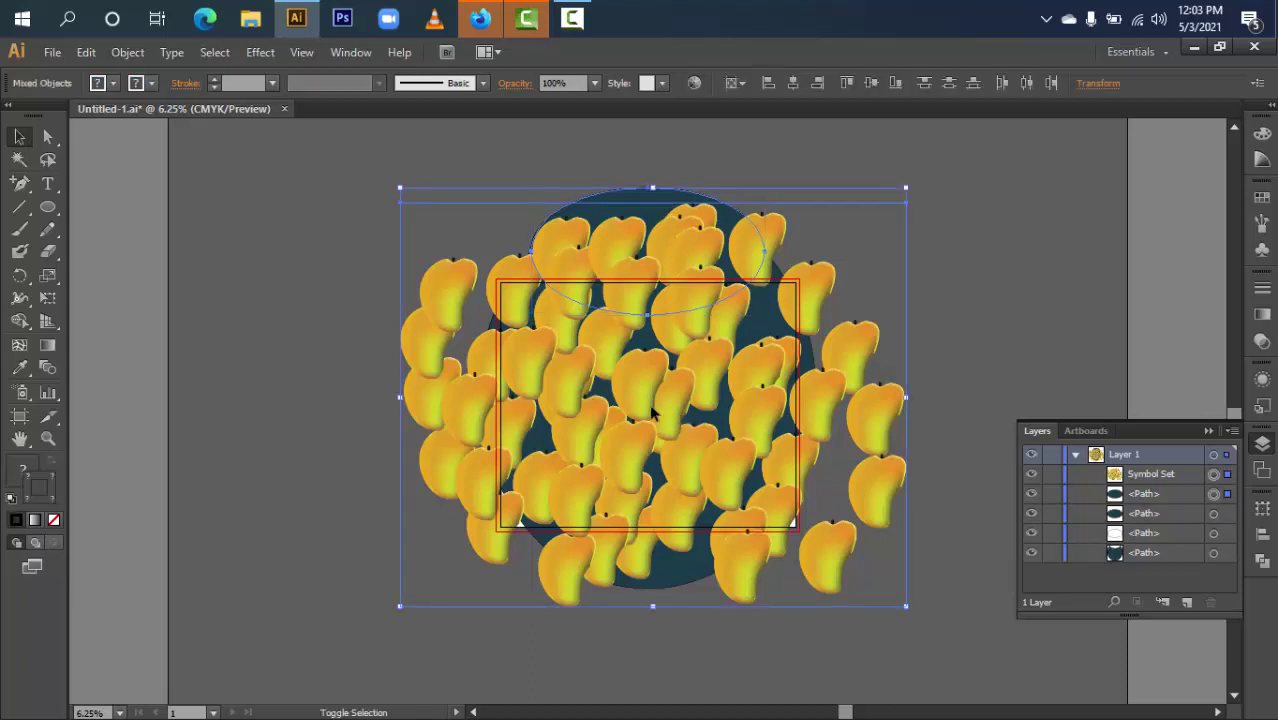
pyautogui.rightClick(652, 410)
pyautogui.click(687, 514)
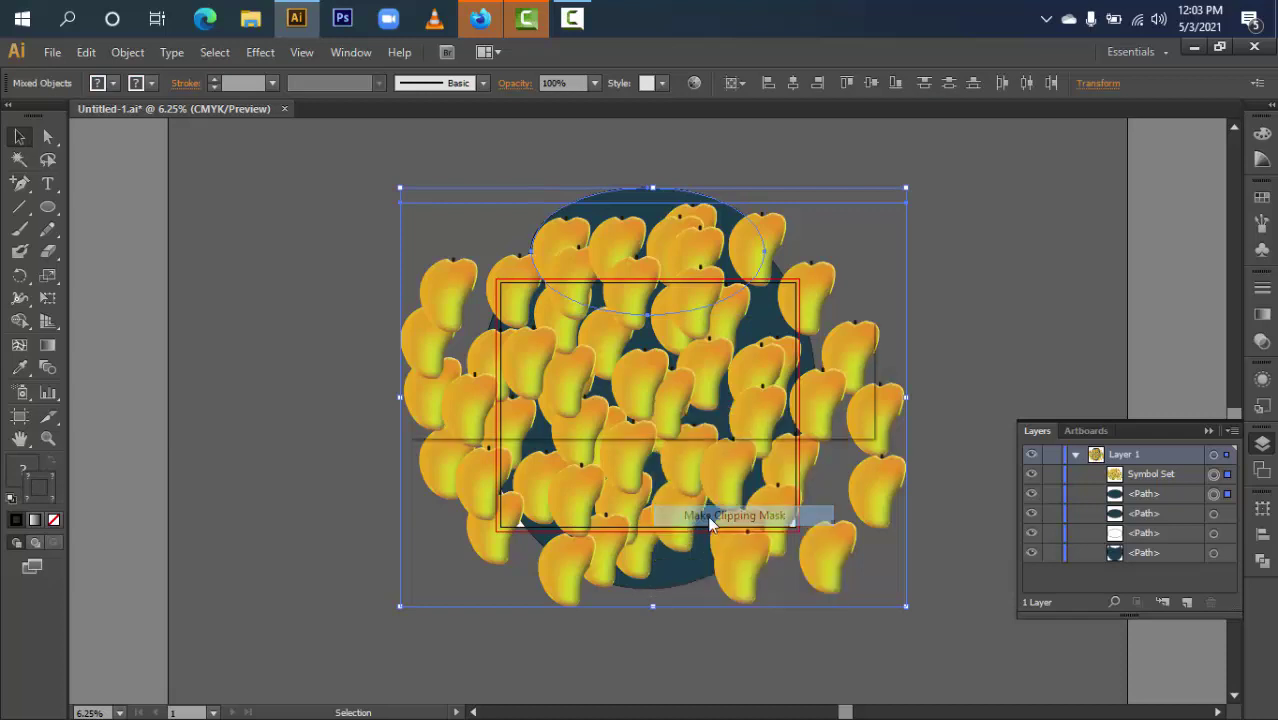
pyautogui.click(835, 418)
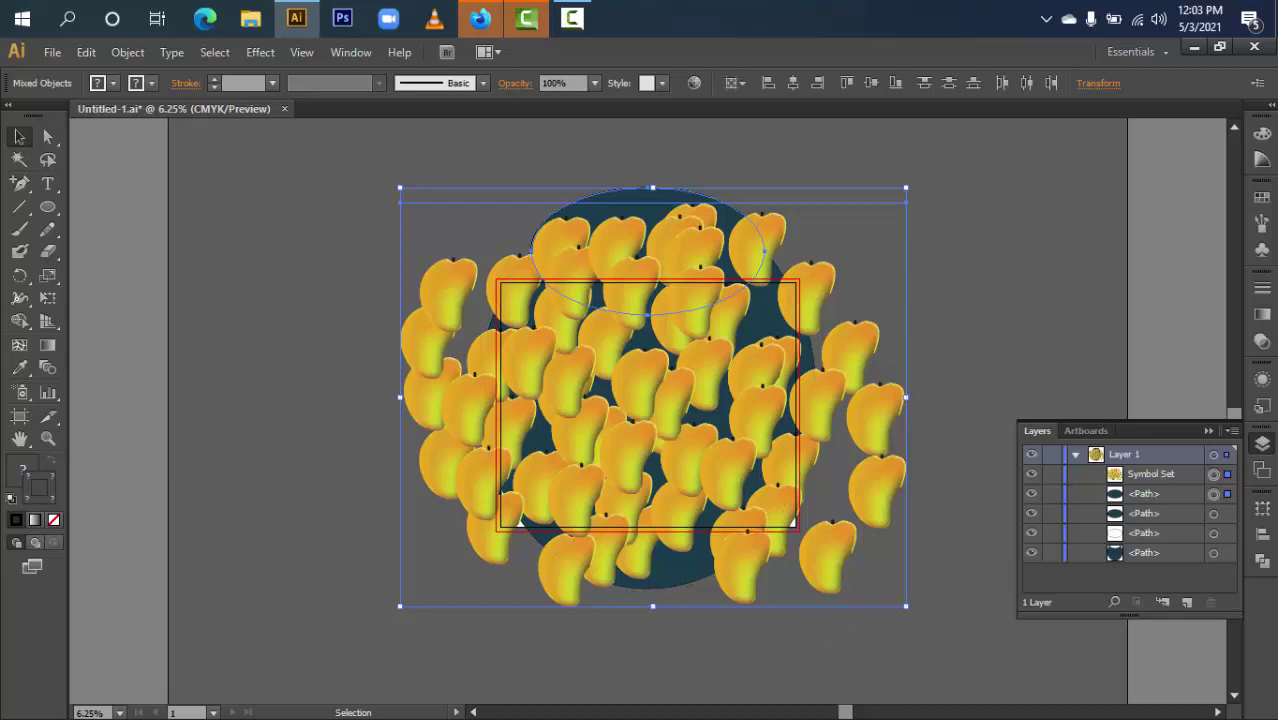
pyautogui.click(712, 375)
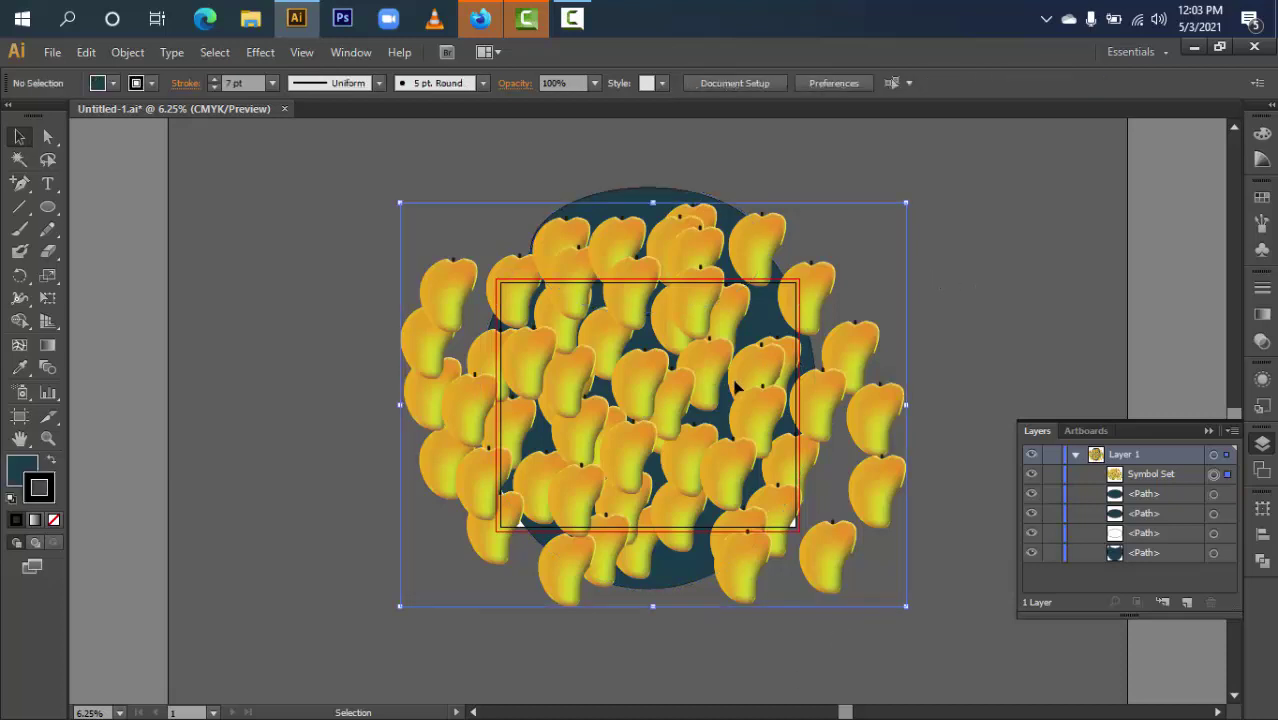
pyautogui.click(127, 52)
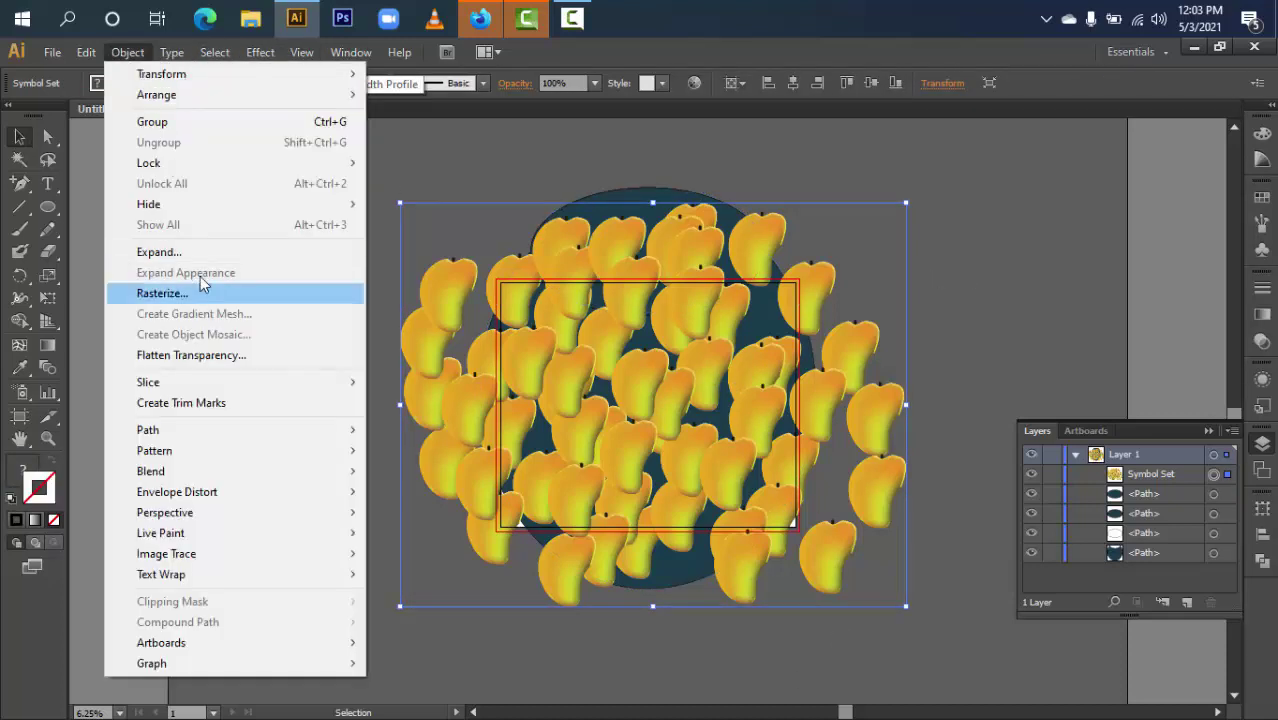
pyautogui.click(197, 253)
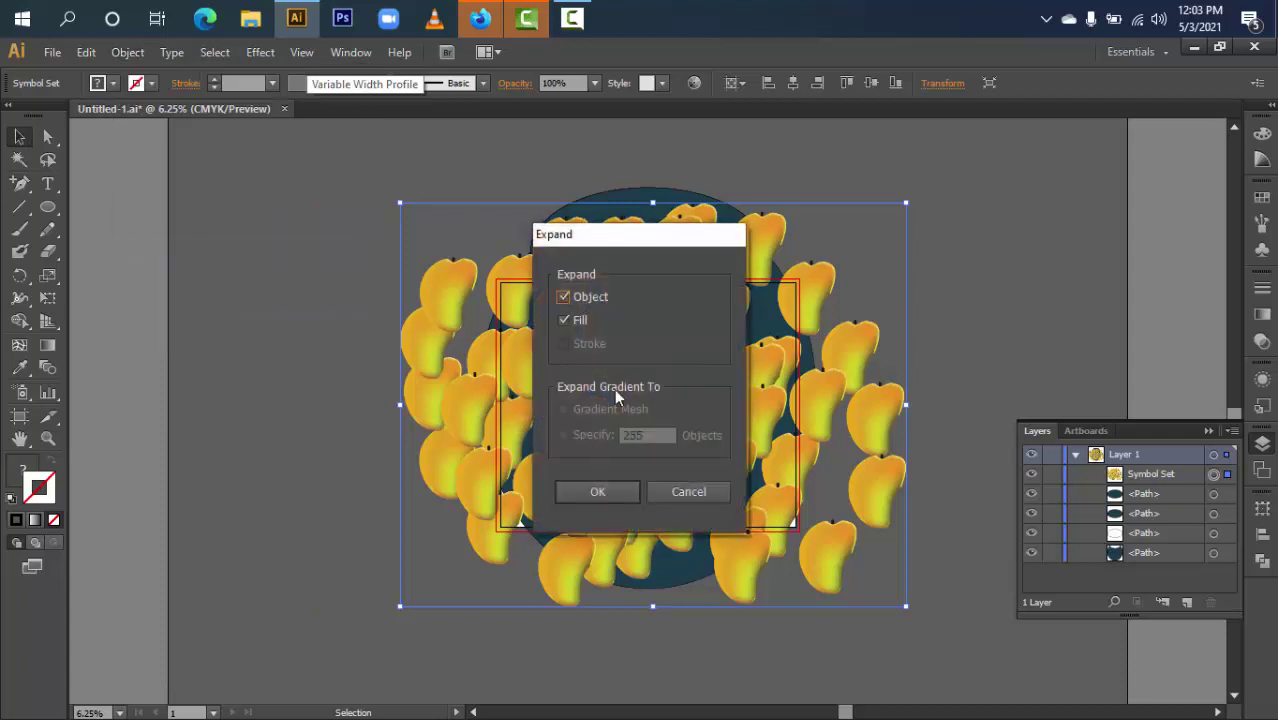
pyautogui.click(600, 491)
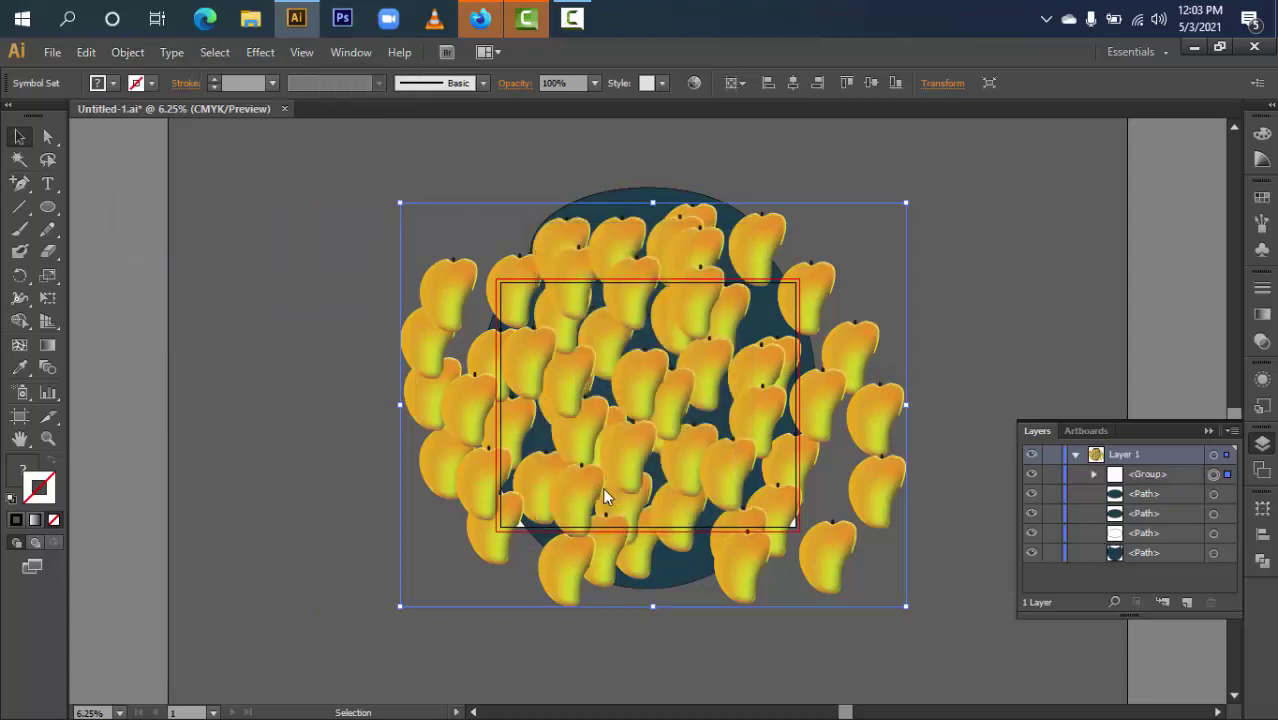
pyautogui.keyDown('shift'); pyautogui.click(640, 198); pyautogui.keyUp('shift')
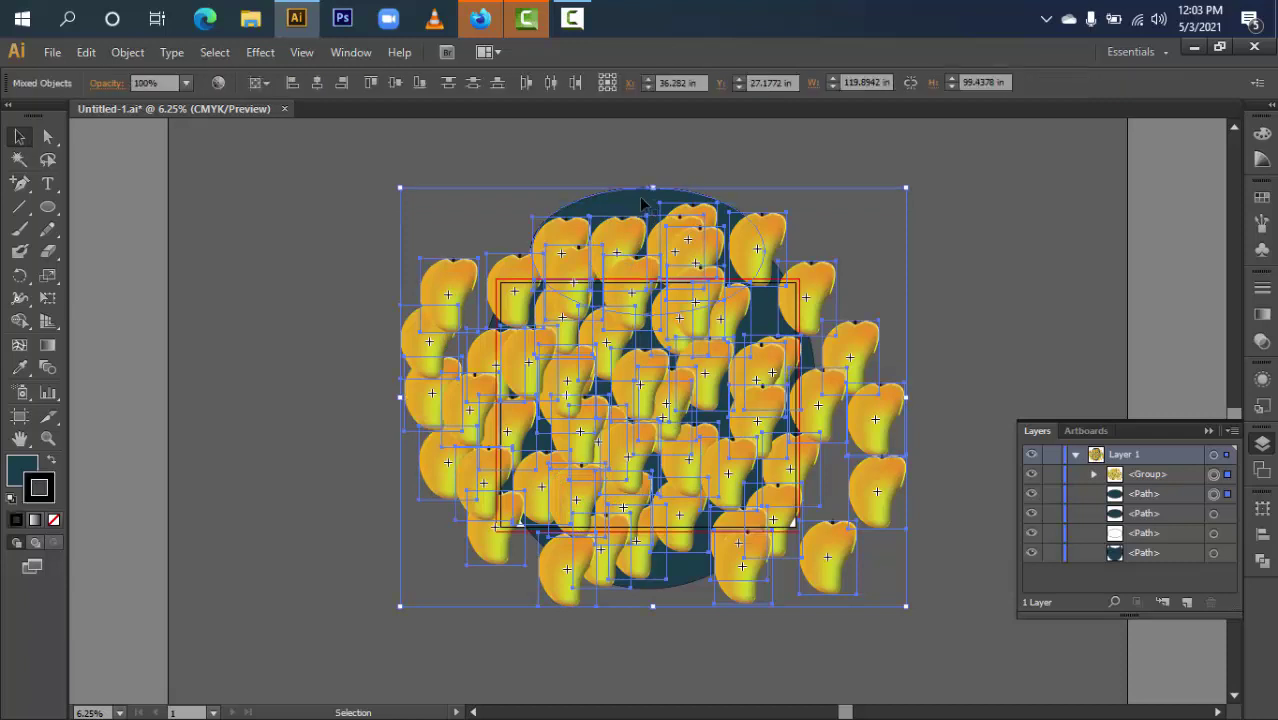
pyautogui.rightClick(640, 198)
pyautogui.click(687, 308)
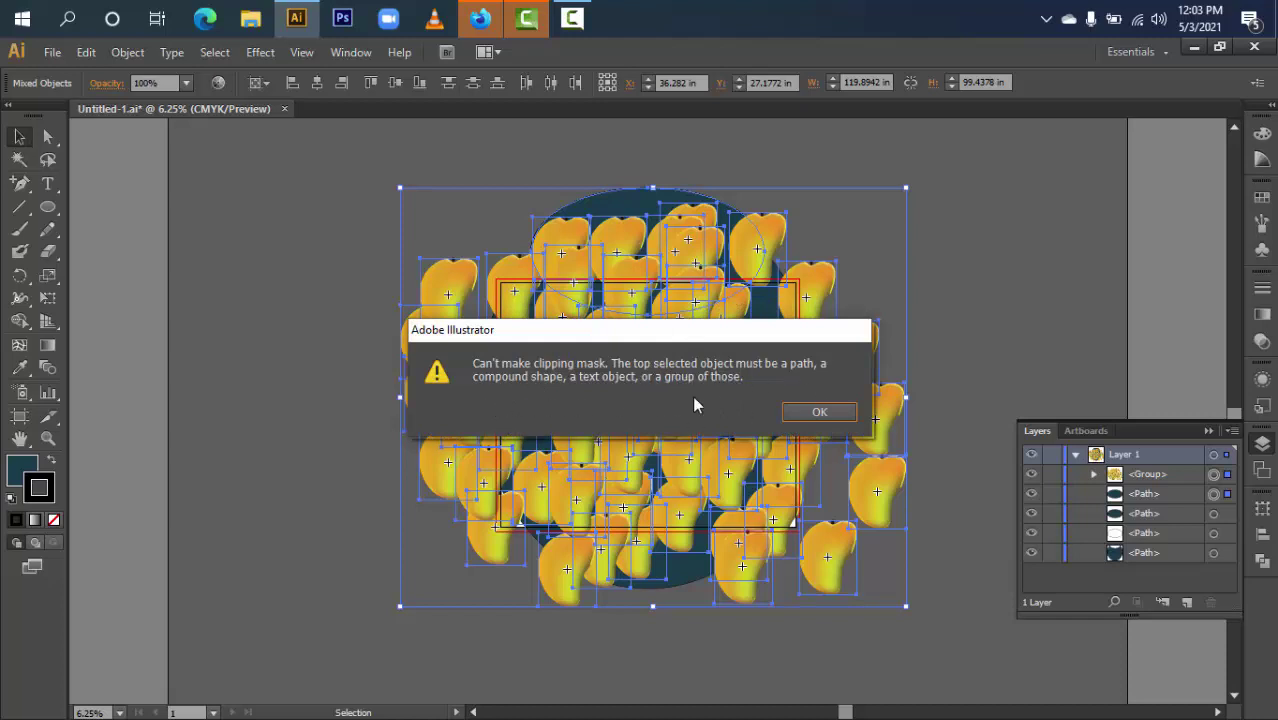
pyautogui.click(820, 410)
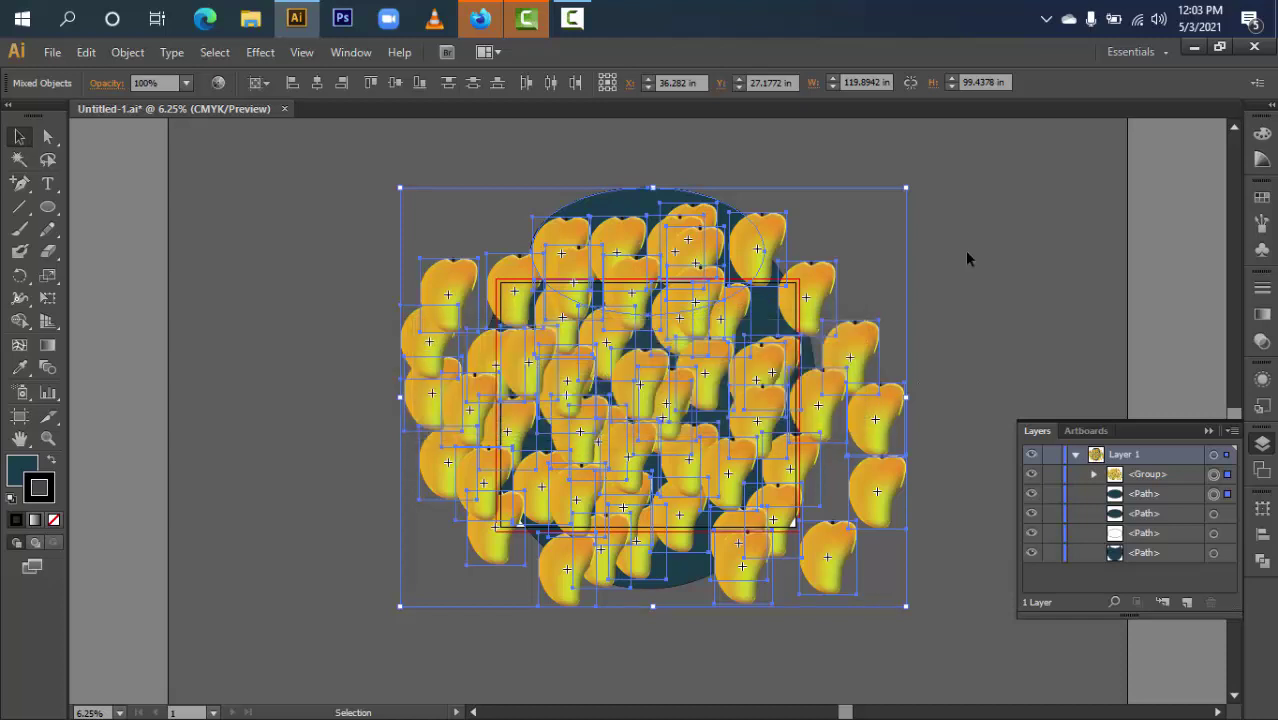
pyautogui.click(963, 243)
pyautogui.click(648, 252)
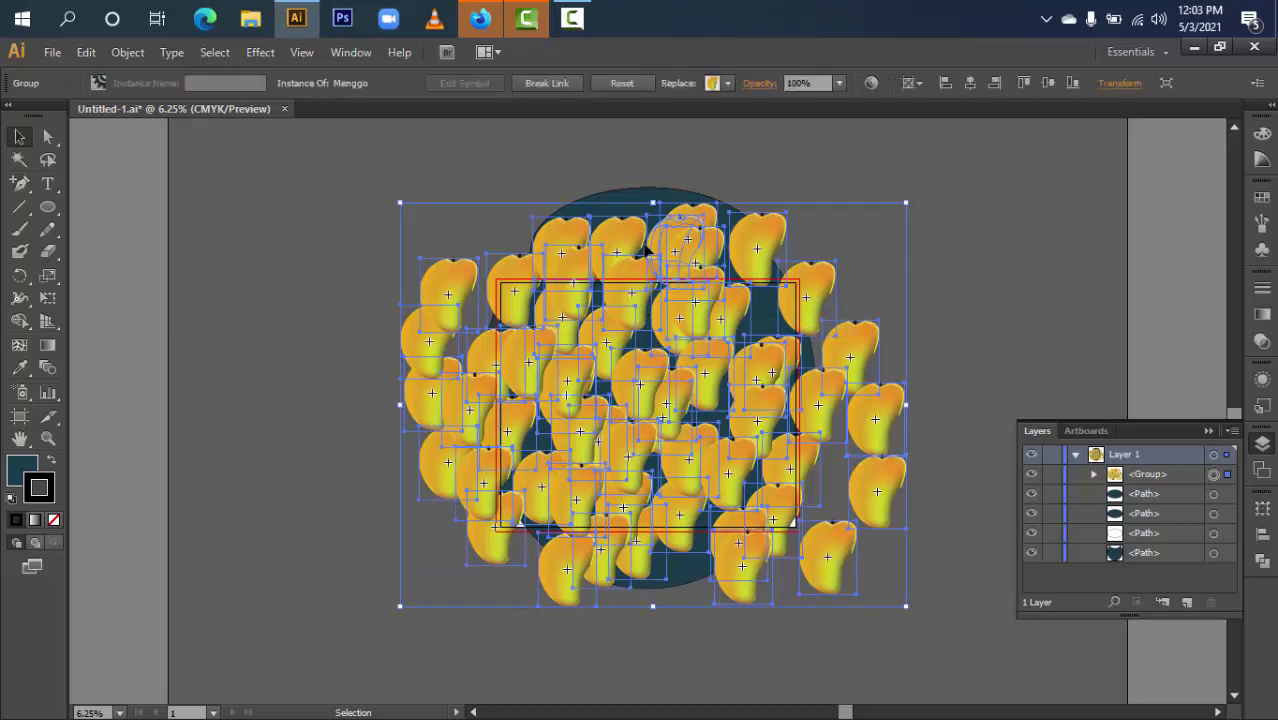
# - Break the mangoes' symbol link, turning them into plain editable artwork
pyautogui.rightClick(648, 252)
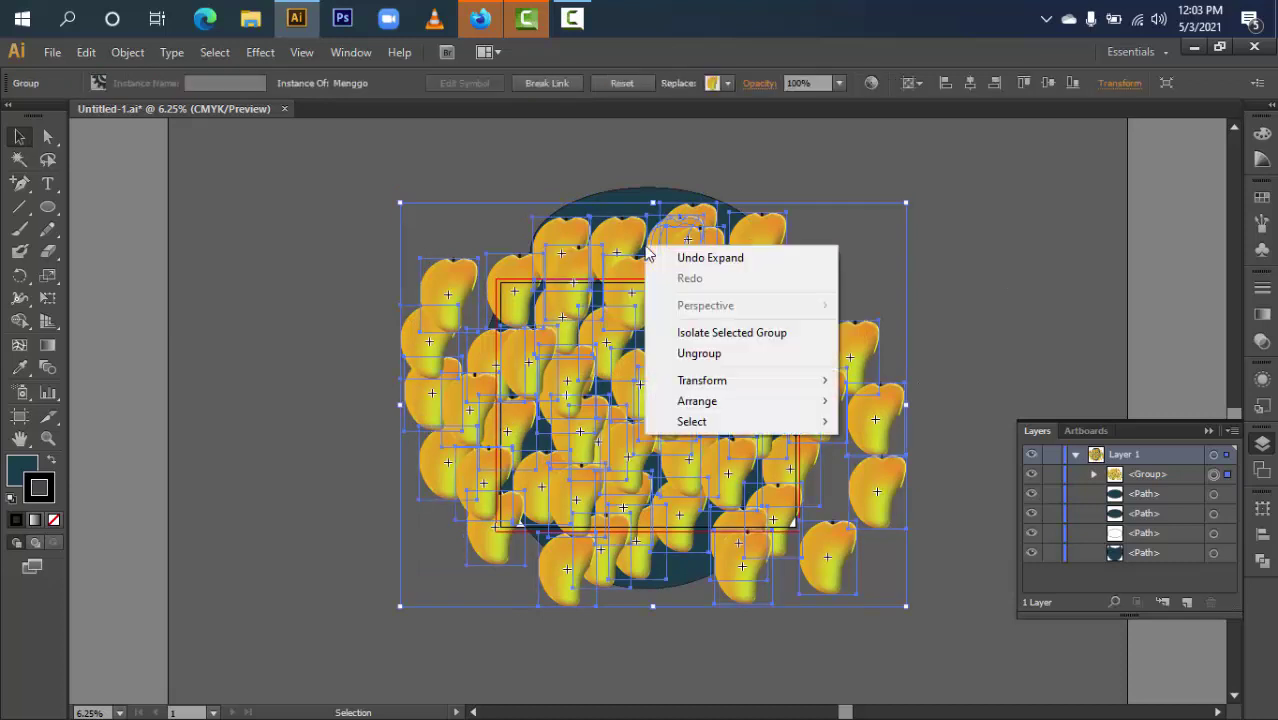
pyautogui.click(559, 83)
pyautogui.click(558, 84)
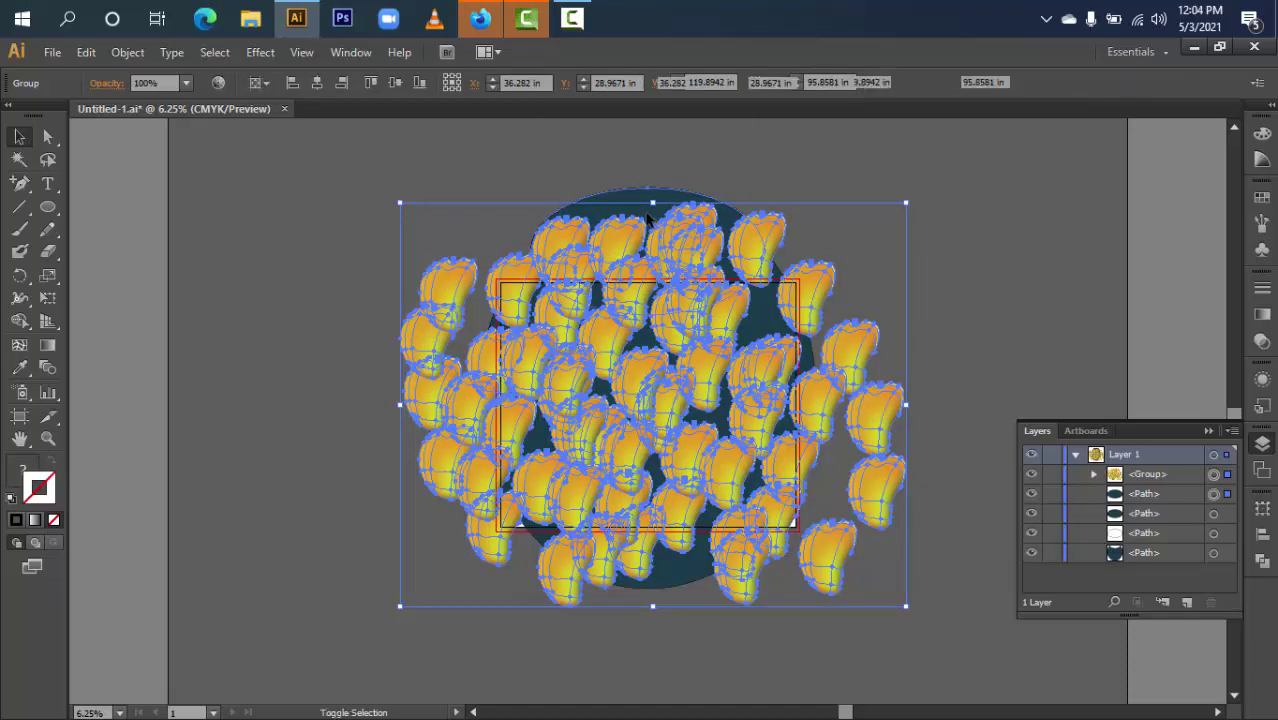
pyautogui.hotkey('ctrl', 'a')
pyautogui.click(755, 144)
# - Retry a clipping mask of the mango group with the jar's ellipse and dismiss the error
pyautogui.click(679, 258)
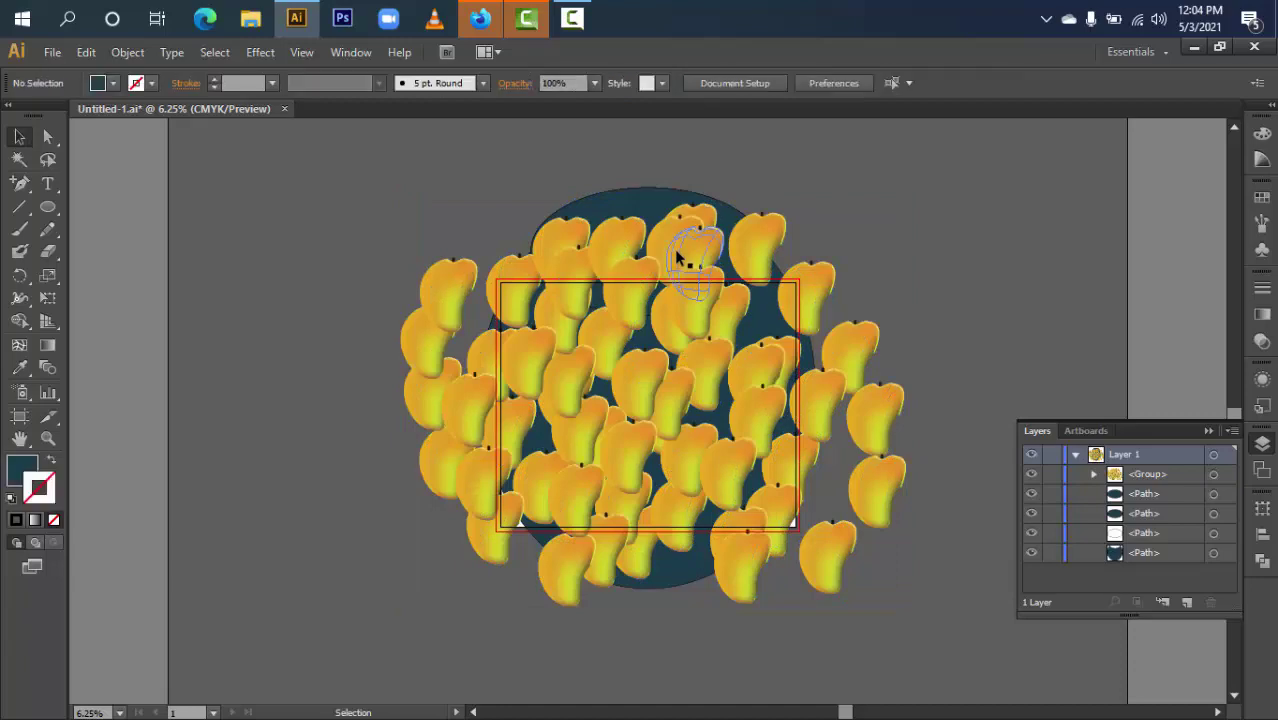
pyautogui.keyDown('shift'); pyautogui.click(679, 191); pyautogui.keyUp('shift')
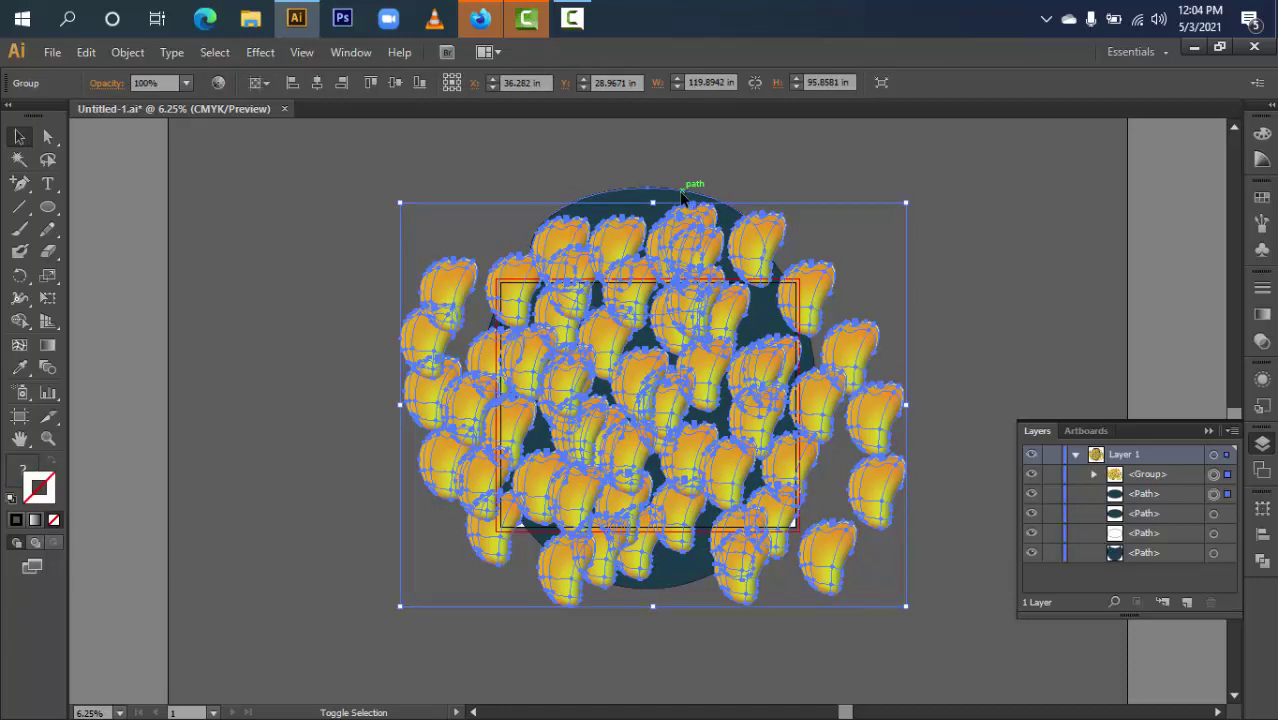
pyautogui.rightClick(679, 191)
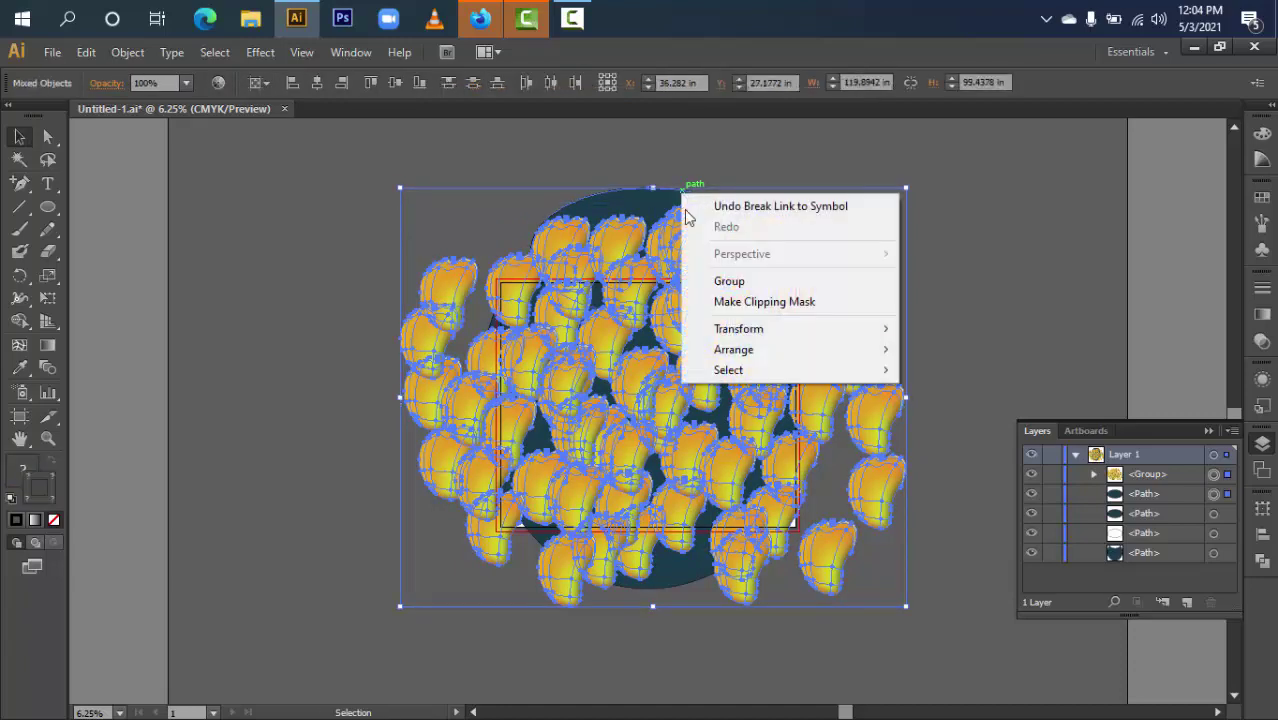
pyautogui.click(740, 301)
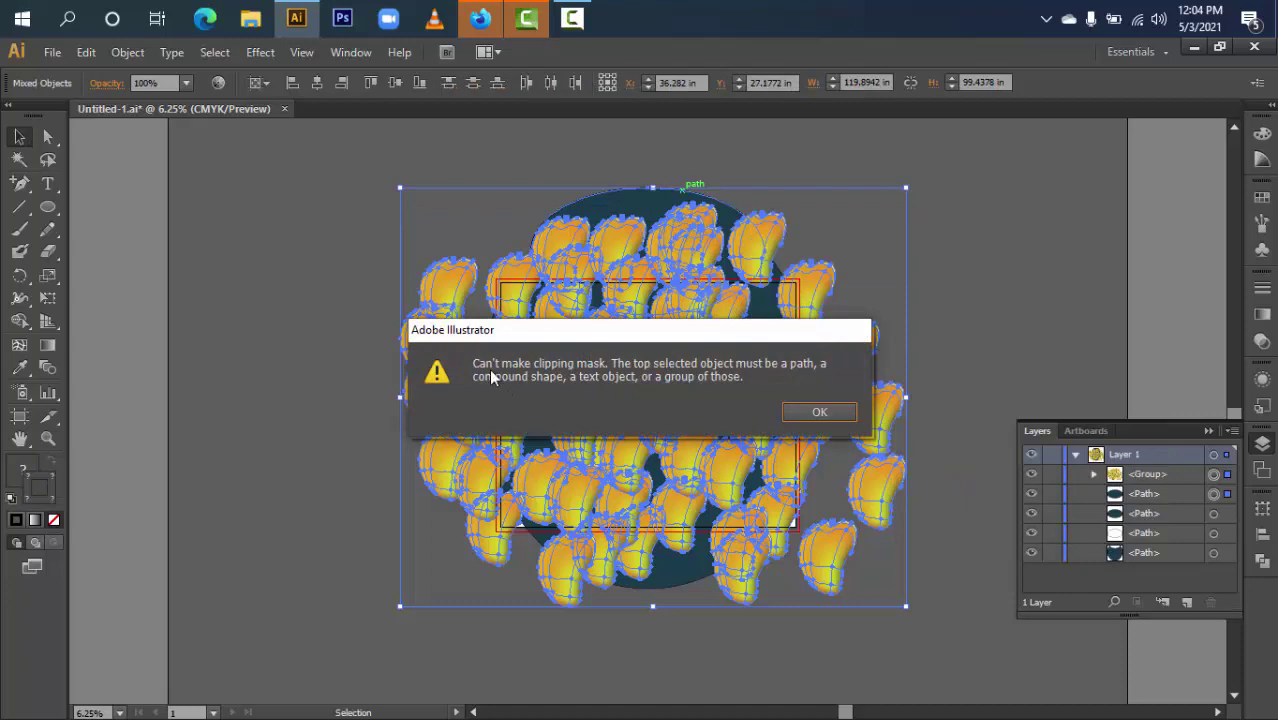
pyautogui.click(815, 413)
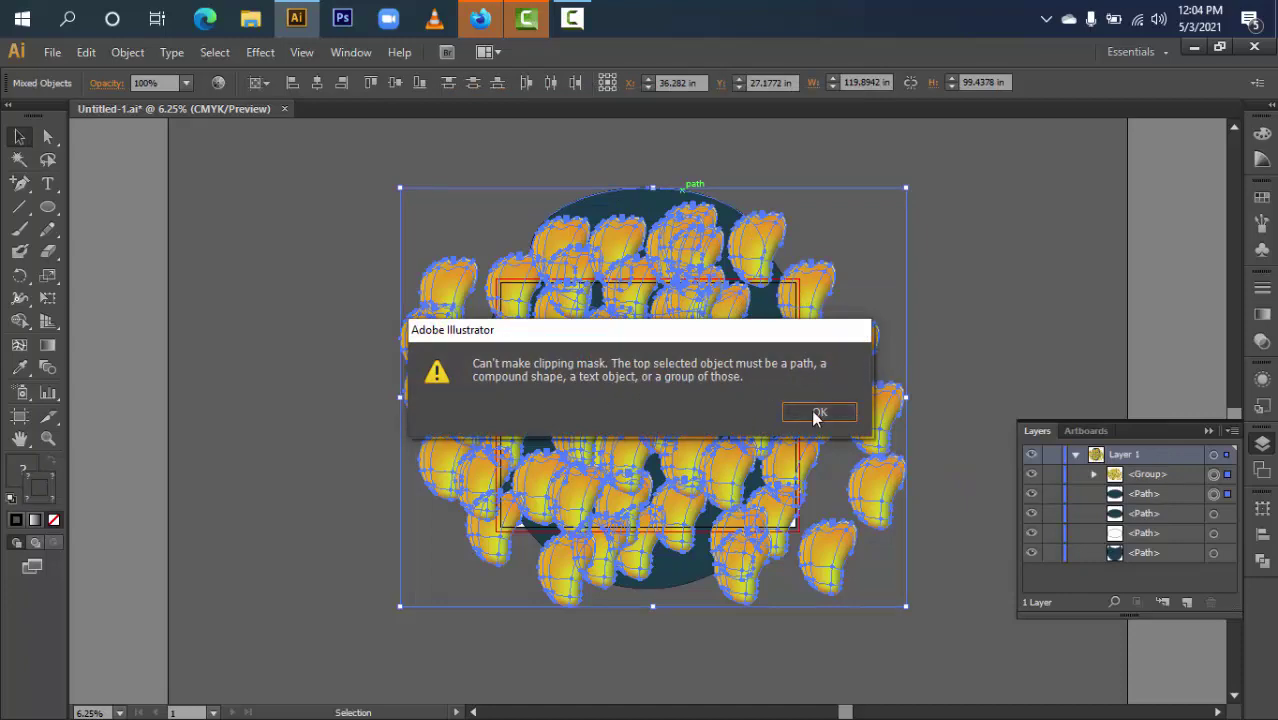
# - Select the jar's upper ellipse
pyautogui.click(982, 290)
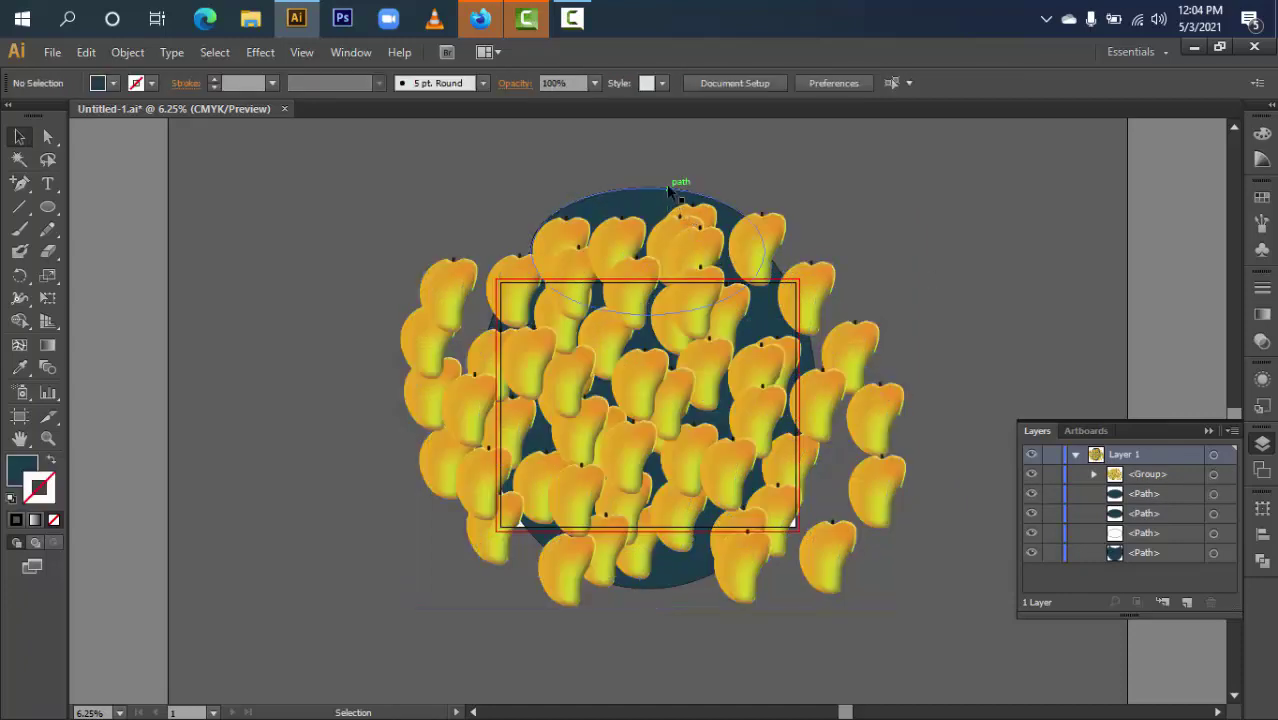
pyautogui.click(672, 198)
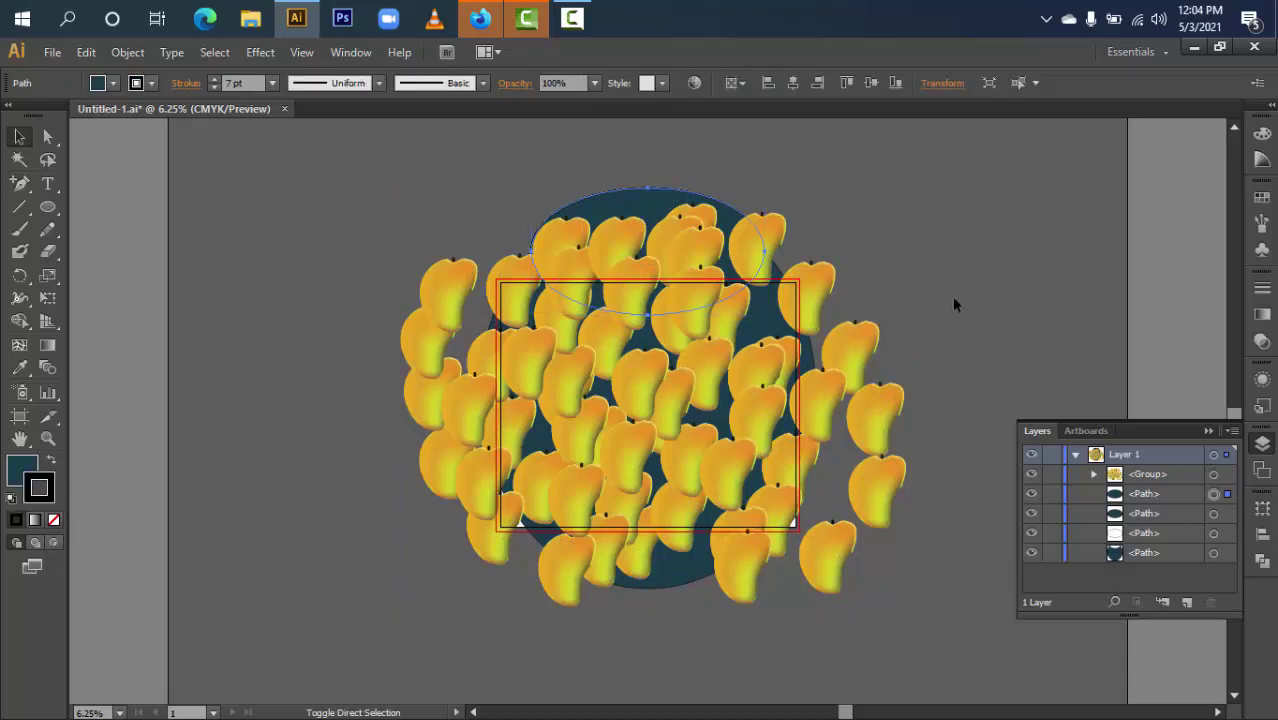
pyautogui.click(867, 271)
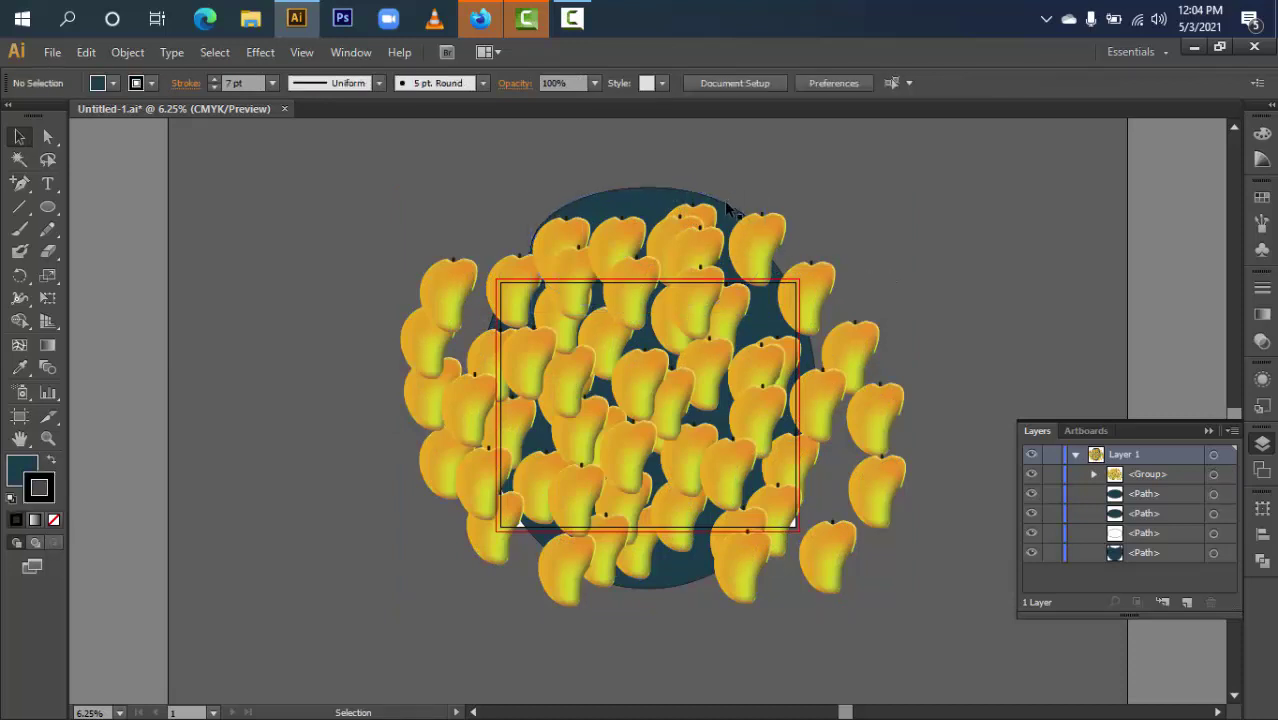
pyautogui.click(736, 216)
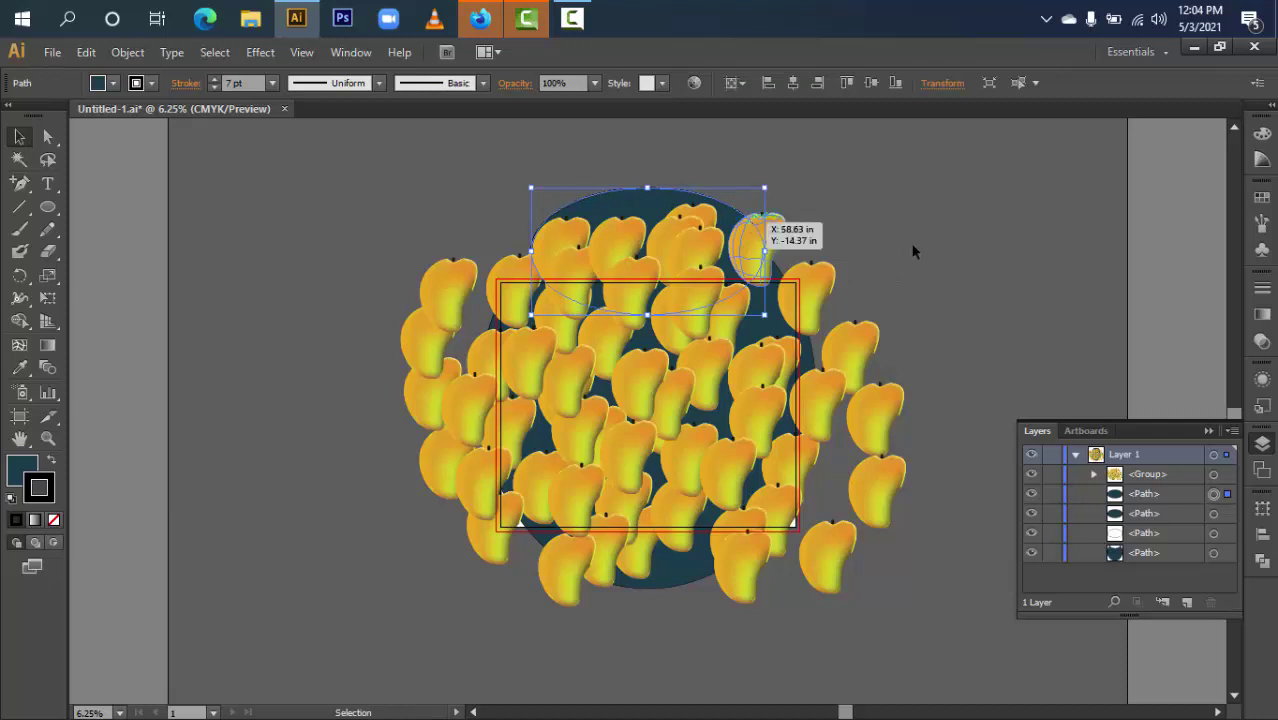
# - Send the upper ellipse to the back and delete a stray duplicate dragged to the right
pyautogui.hotkey('ctrl', 'shift', '[')
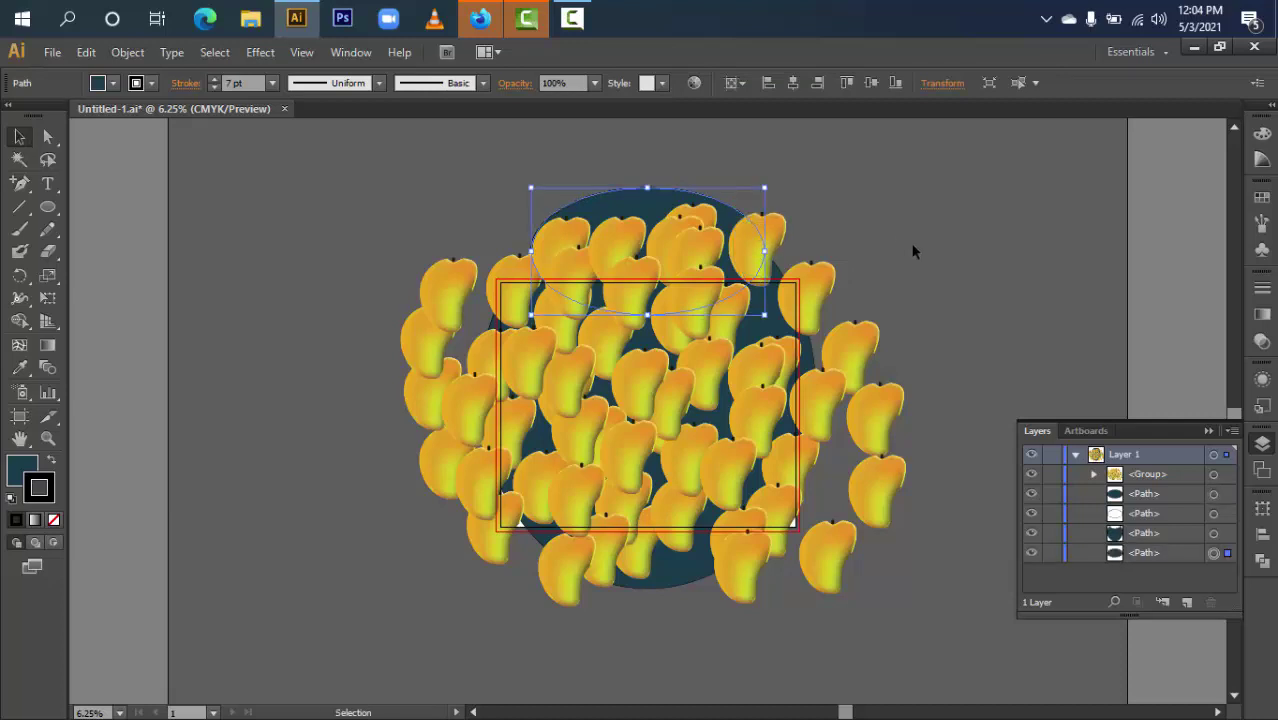
pyautogui.click(912, 251)
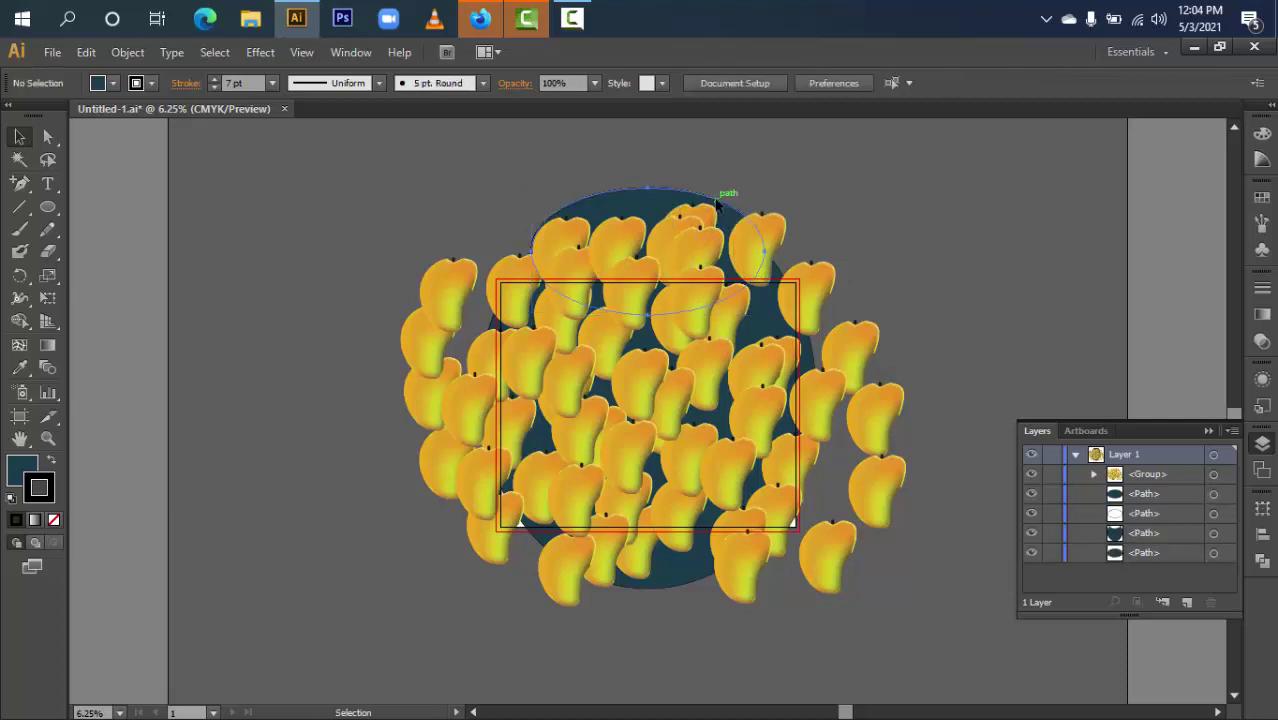
pyautogui.moveTo(716, 203); pyautogui.dragTo(903, 199)
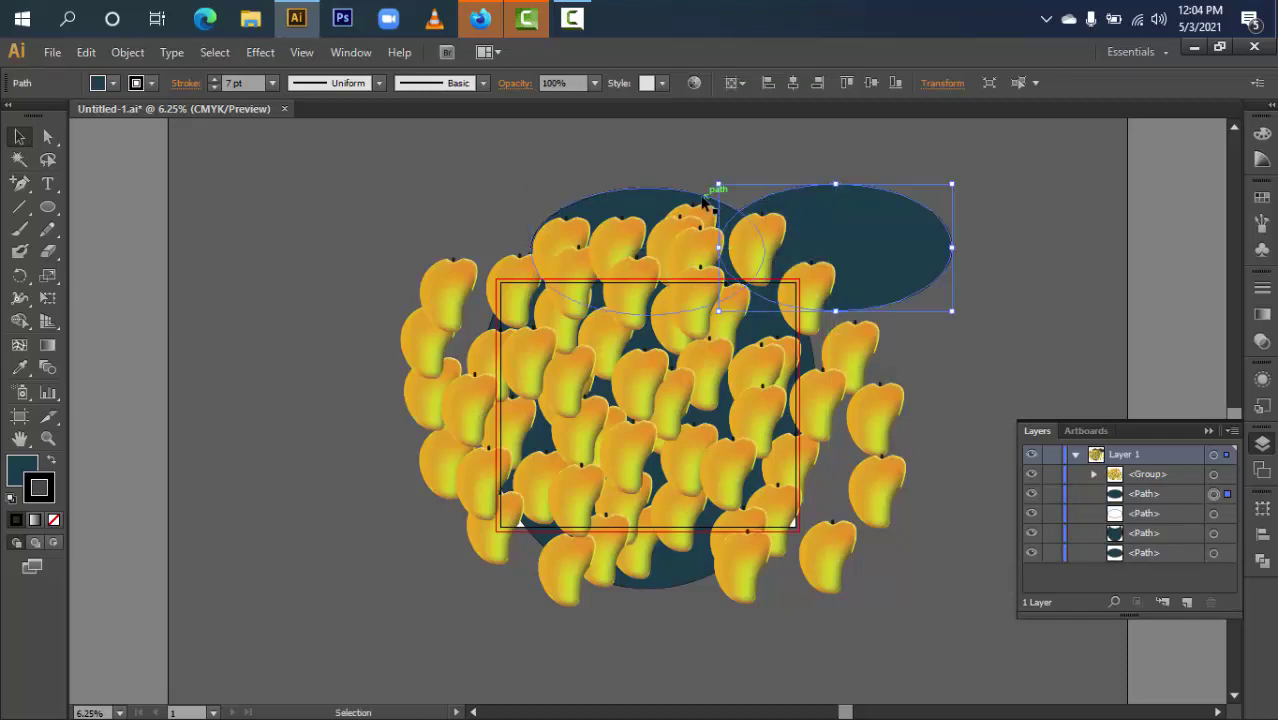
pyautogui.keyDown('ctrl'); pyautogui.click(800, 210); pyautogui.keyUp('ctrl')
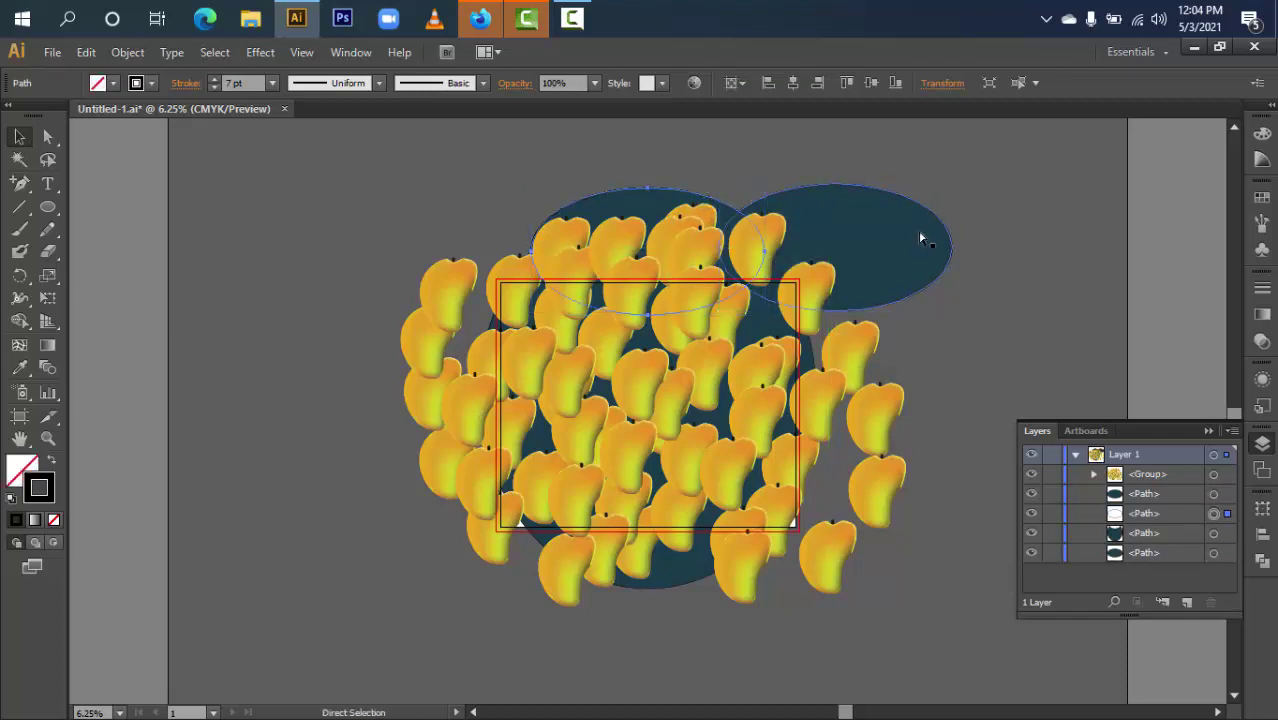
pyautogui.press('Delete')
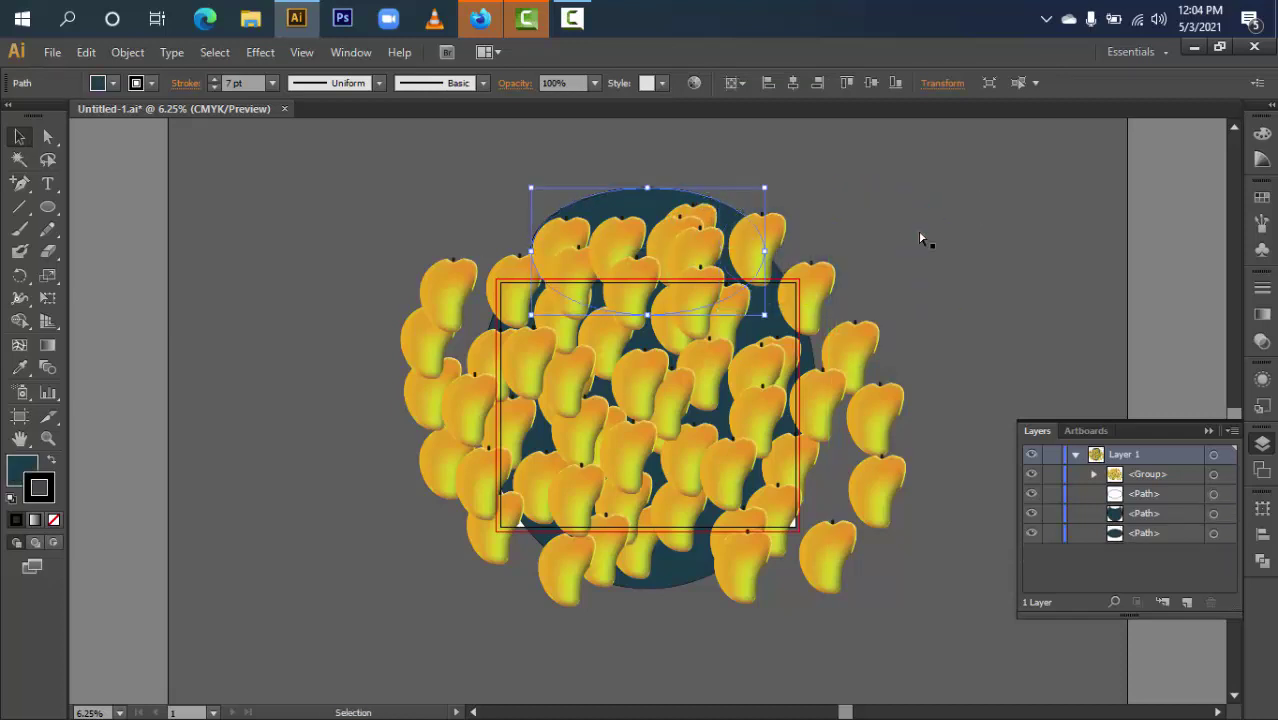
# - Paste a copy of the top ellipse in place and bring it above the mangoes
pyautogui.click(678, 197)
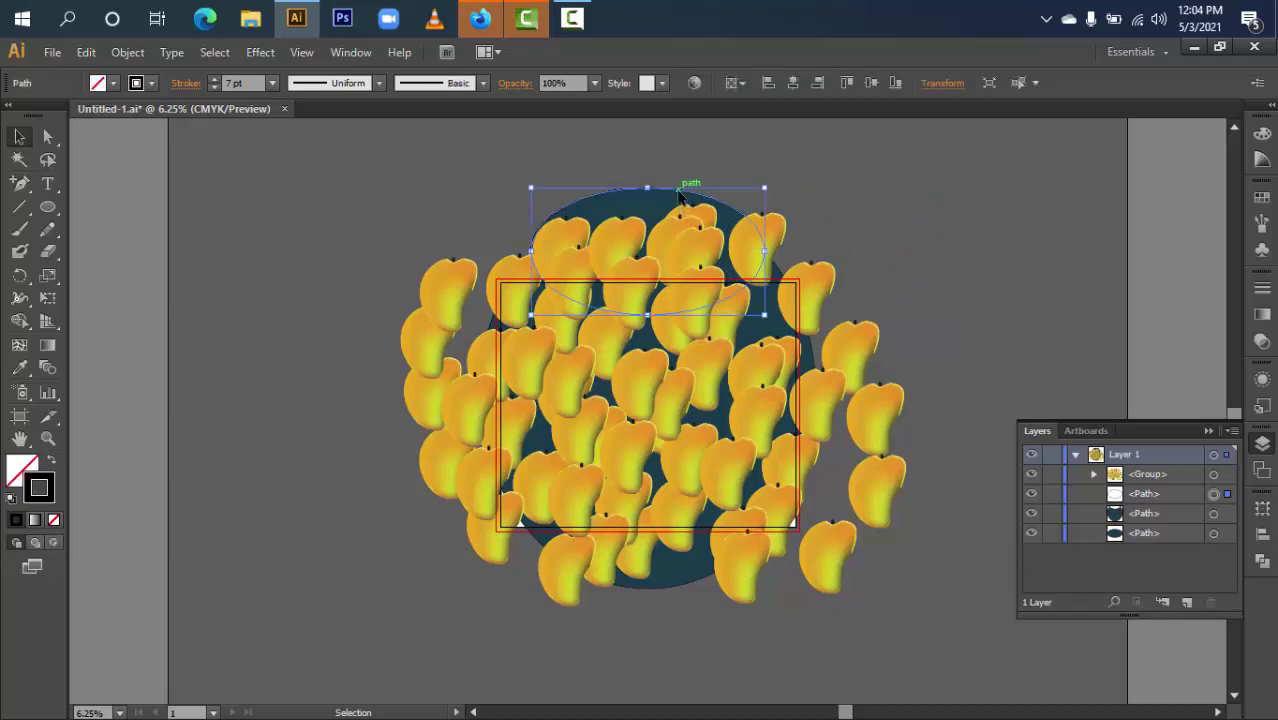
pyautogui.press('ctrl')
pyautogui.hotkey('ctrl', 'c')
pyautogui.hotkey('ctrl', 'f')
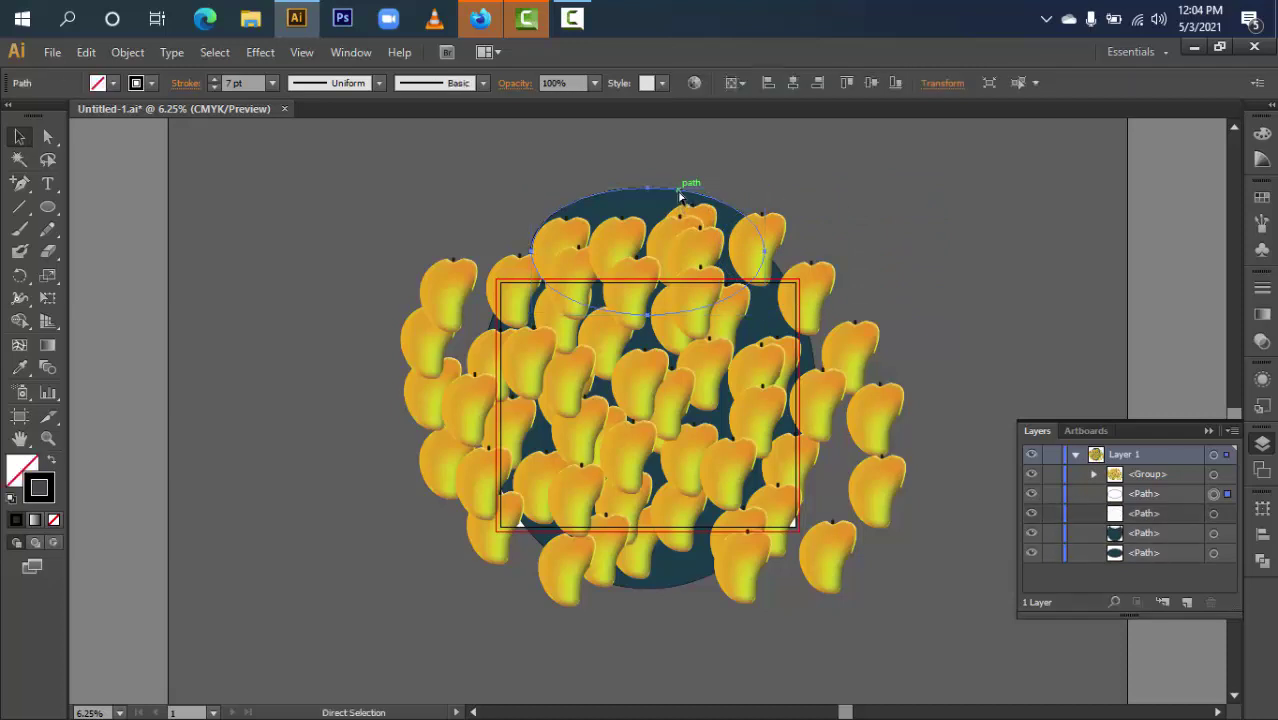
pyautogui.hotkey('ctrl', 'shift', ']')
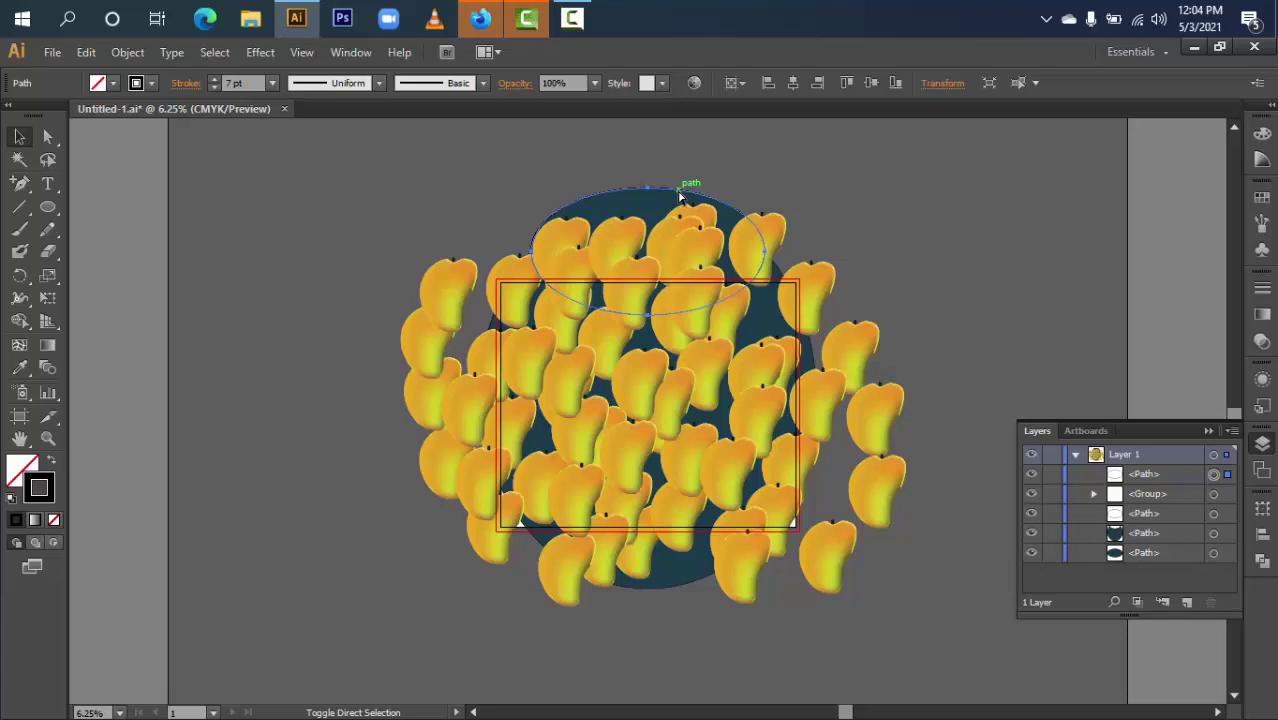
pyautogui.moveTo(617, 498); pyautogui.dragTo(615, 480)
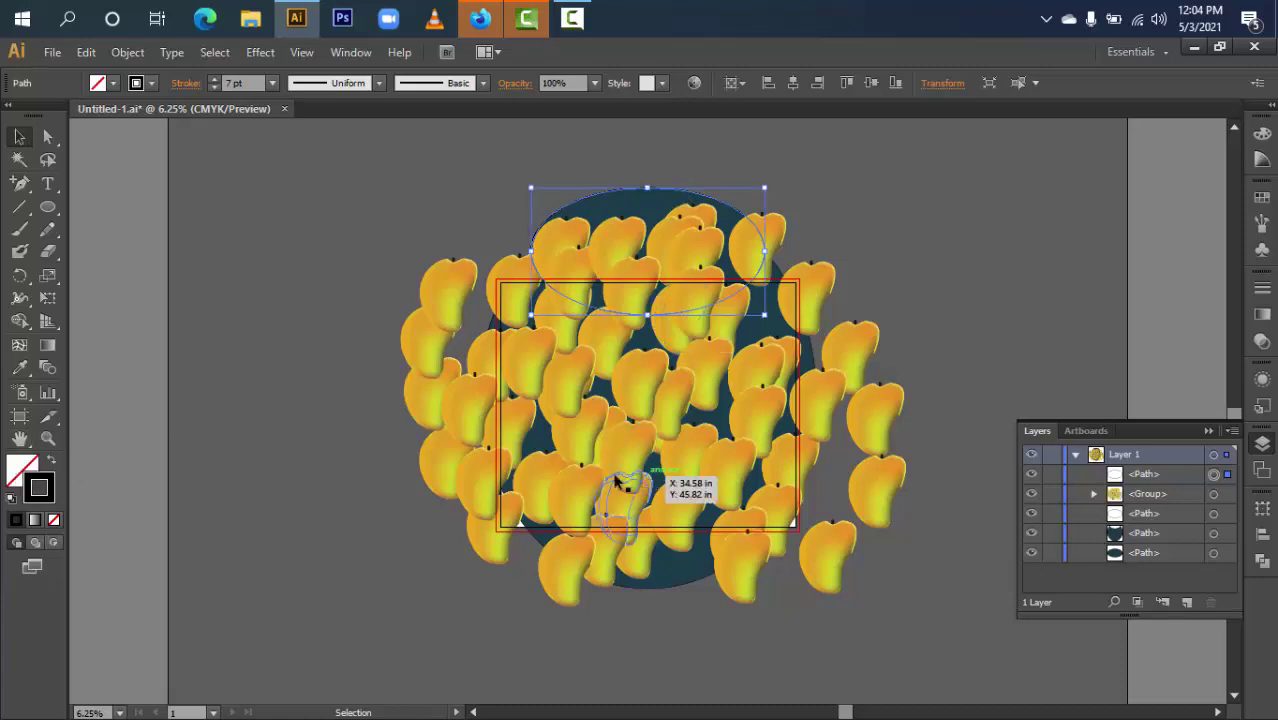
pyautogui.hotkey('ctrl', 'a')
# - Clip the mangoes inside the top ellipse copy, then select the clip group and zoom into the jar's mouth
pyautogui.rightClick(640, 500)
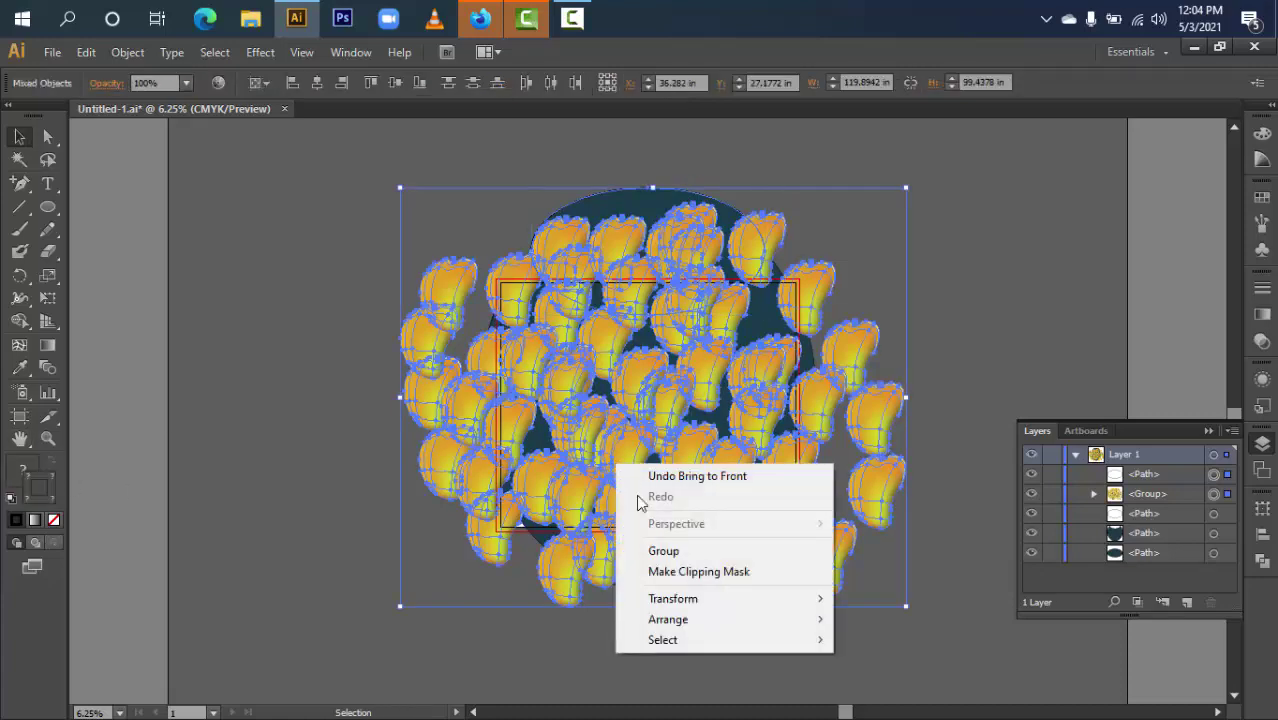
pyautogui.click(677, 571)
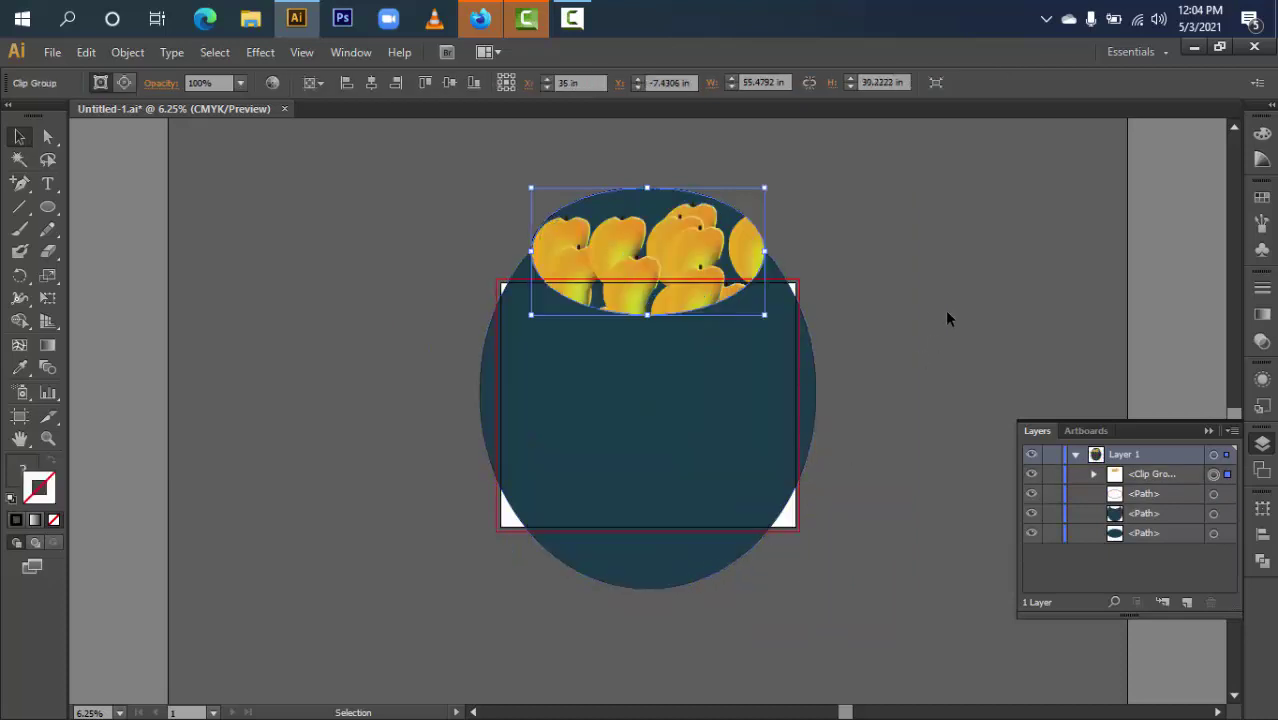
pyautogui.click(949, 315)
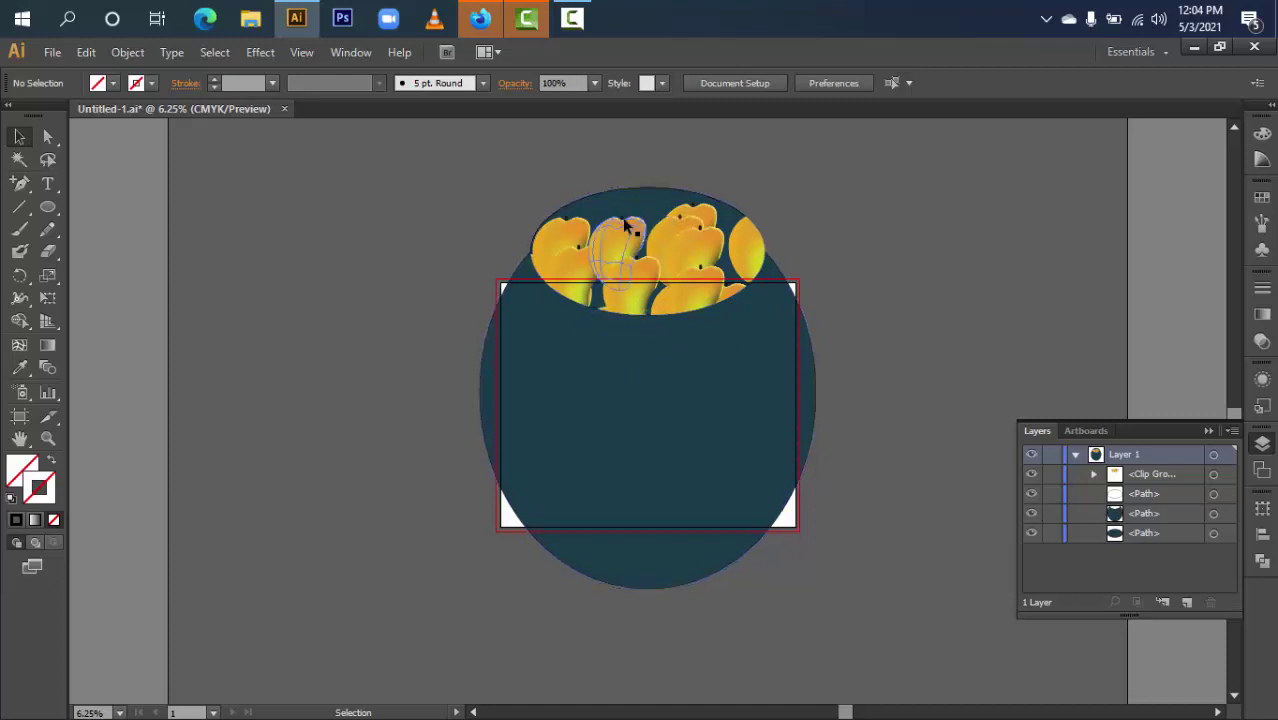
pyautogui.click(641, 192)
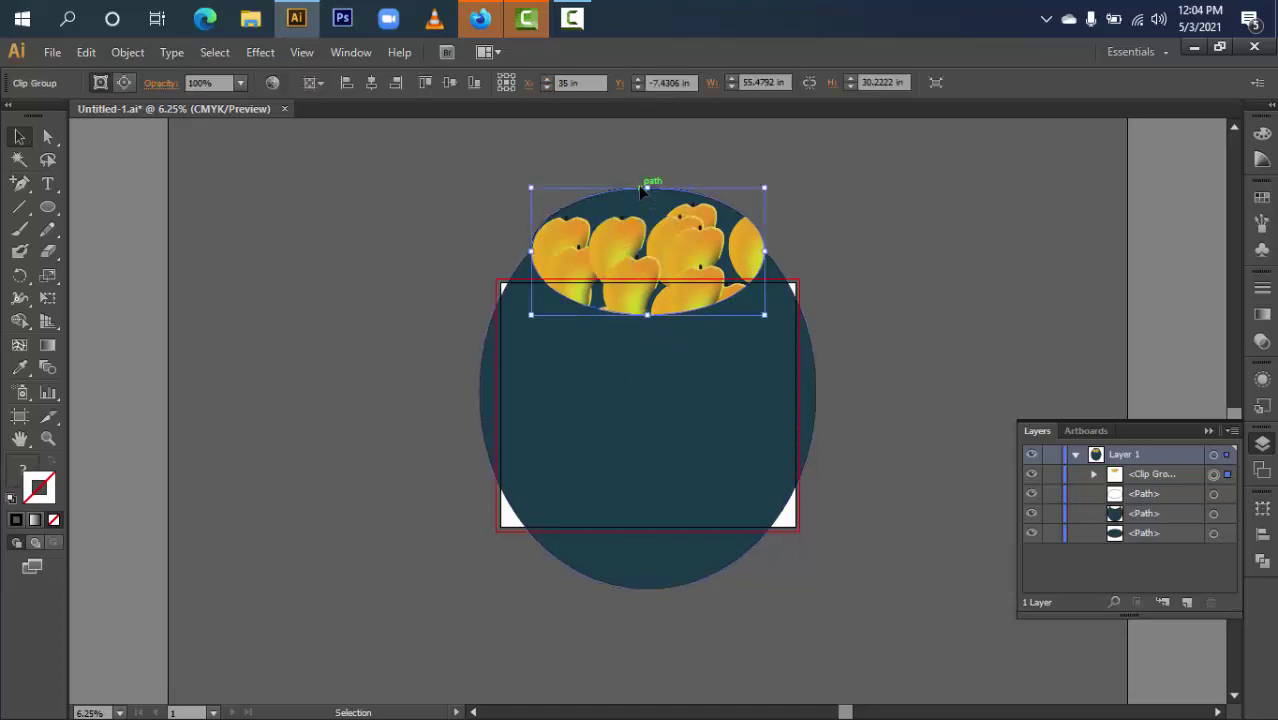
pyautogui.hotkey('ctrl', 'space')
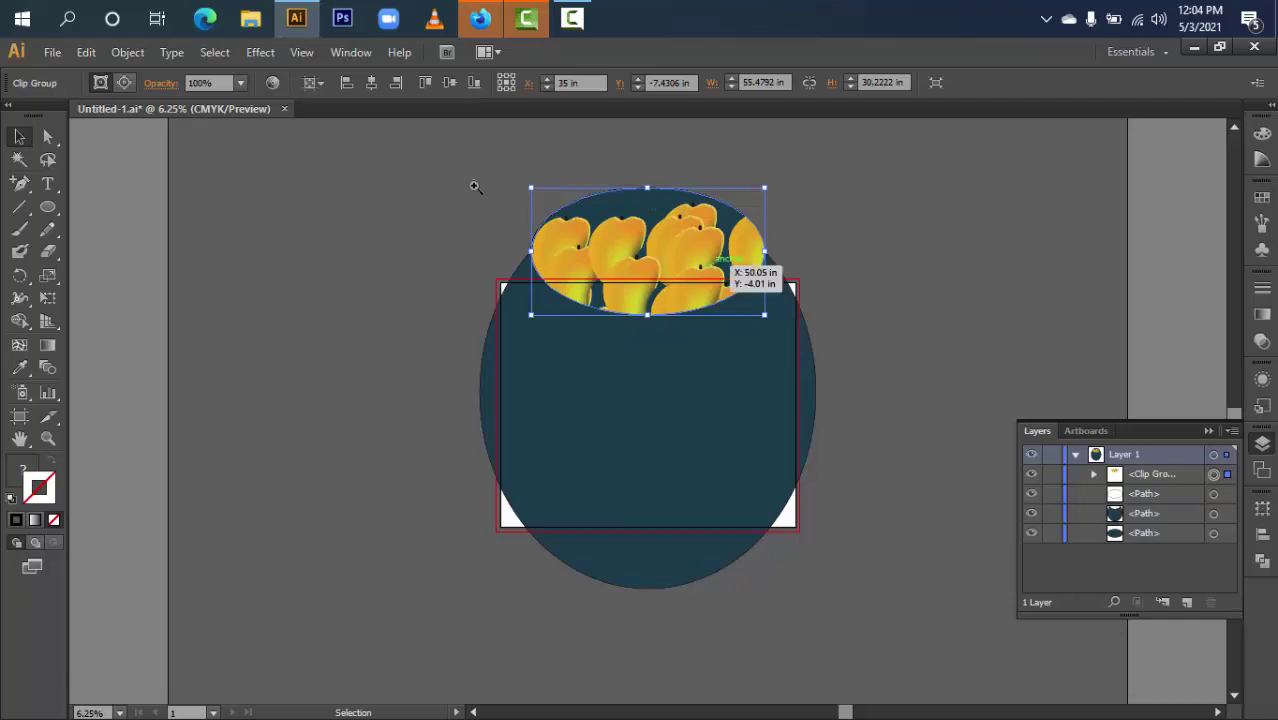
pyautogui.moveTo(473, 182); pyautogui.dragTo(908, 359)
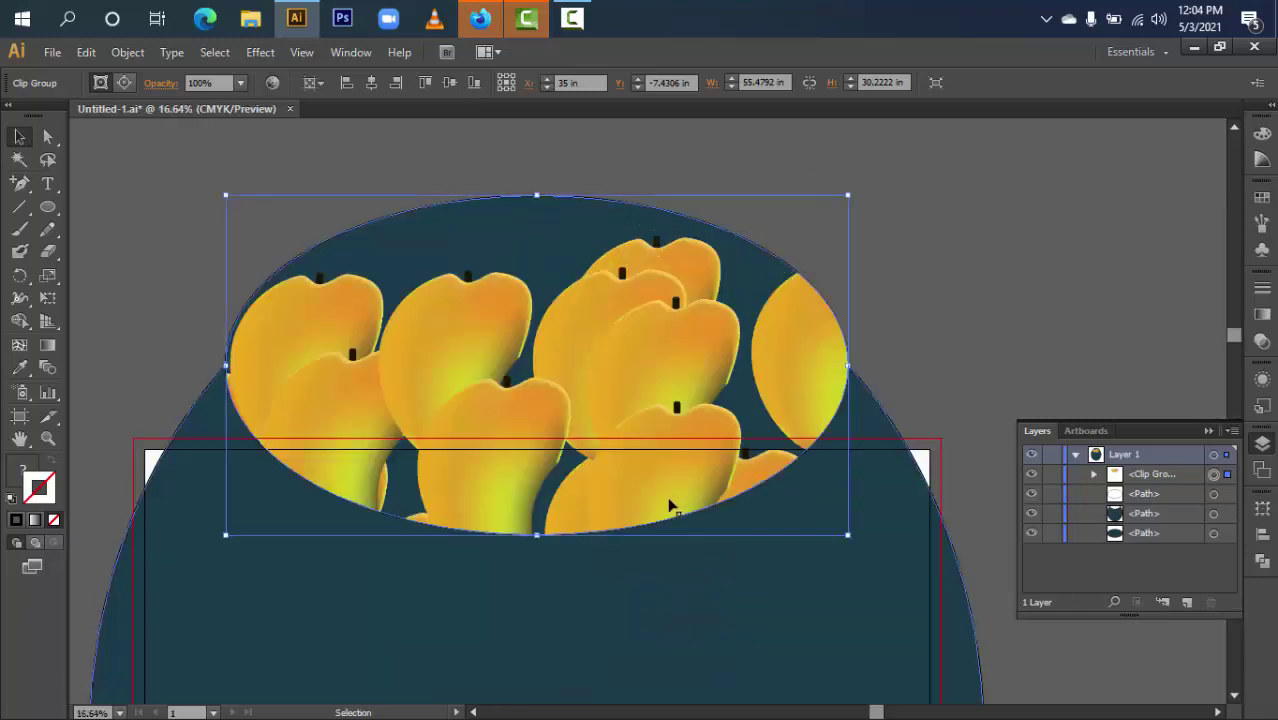
# - Check the stacking by selecting the dark teal jar body, then clear the selection
pyautogui.click(1004, 340)
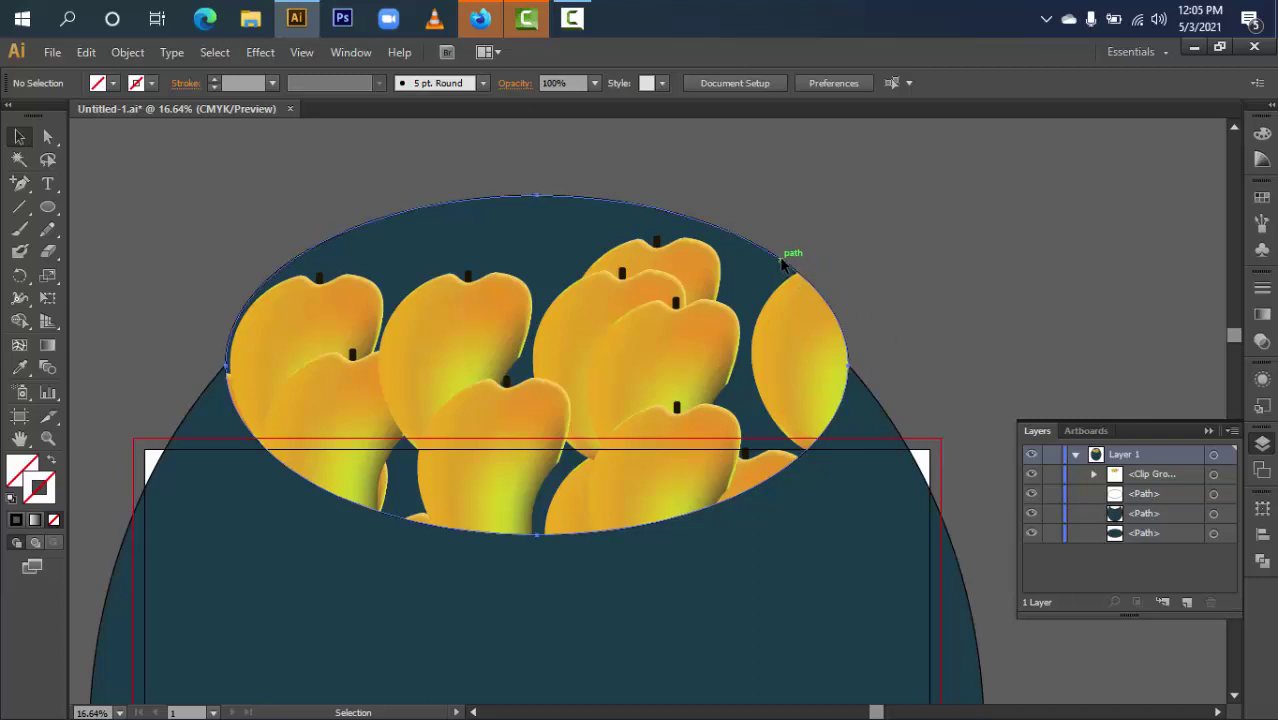
pyautogui.click(783, 262)
pyautogui.click(978, 267)
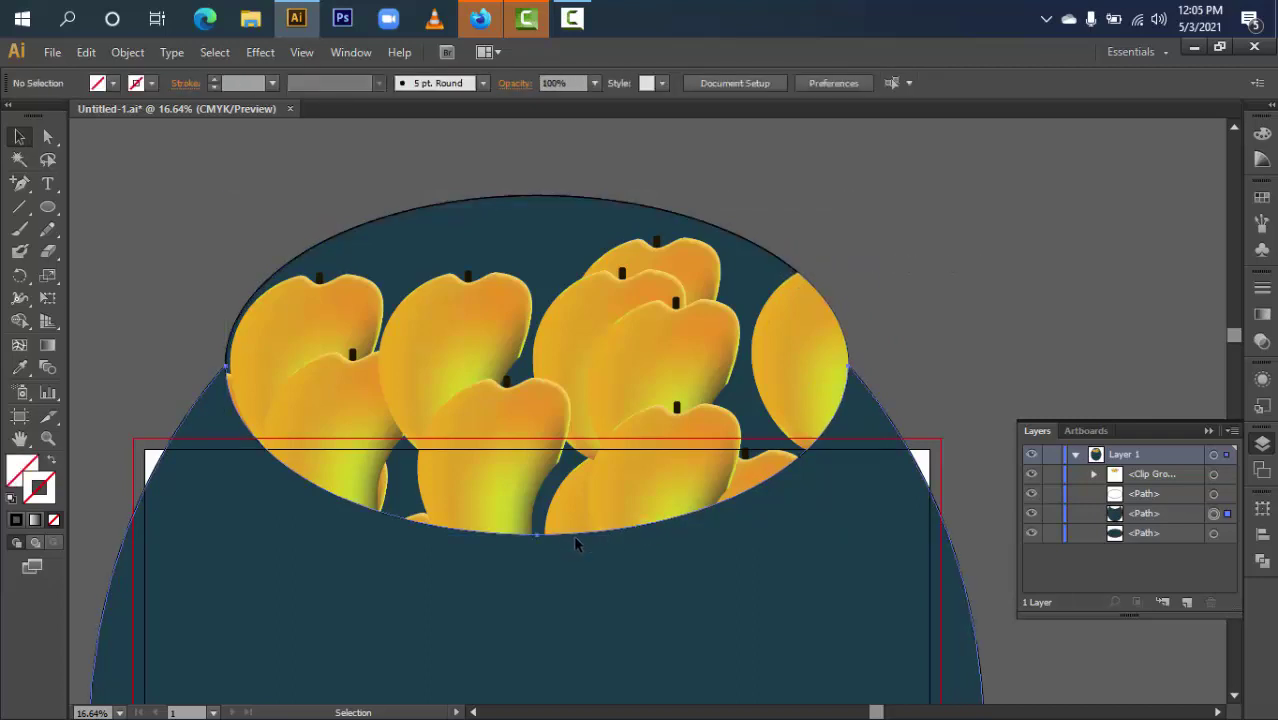
pyautogui.click(579, 541)
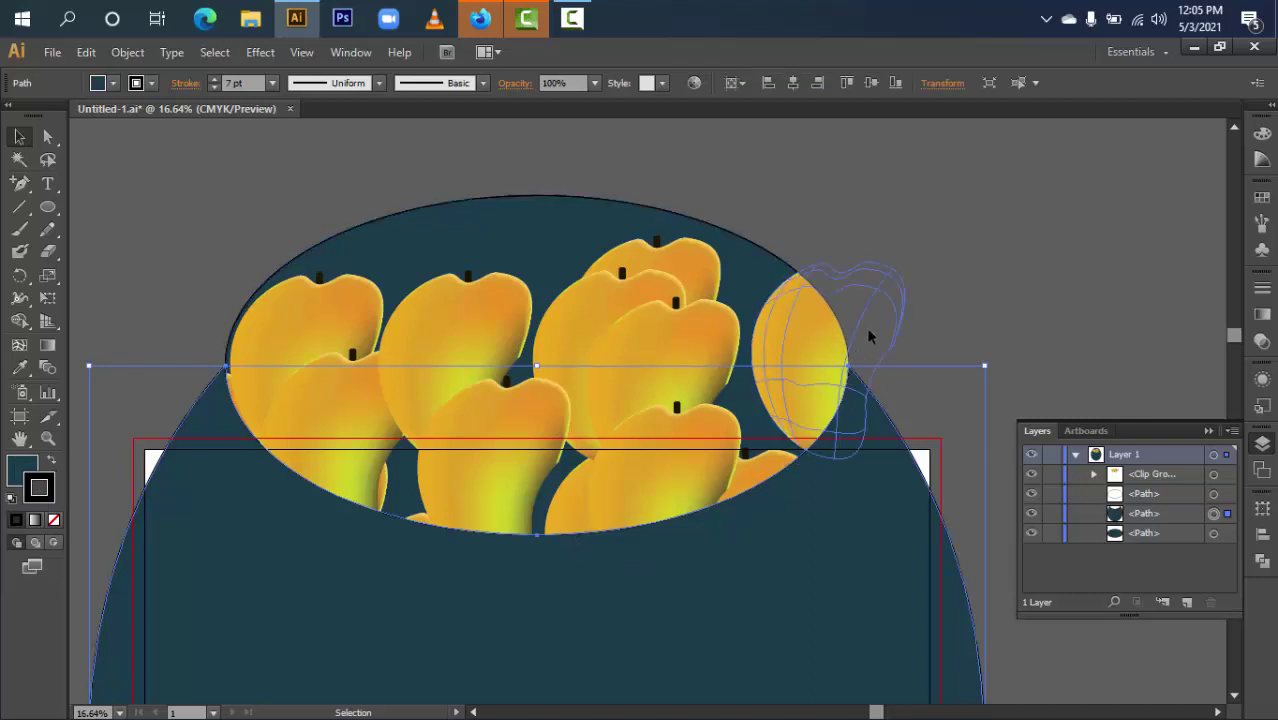
pyautogui.press('ctrl')
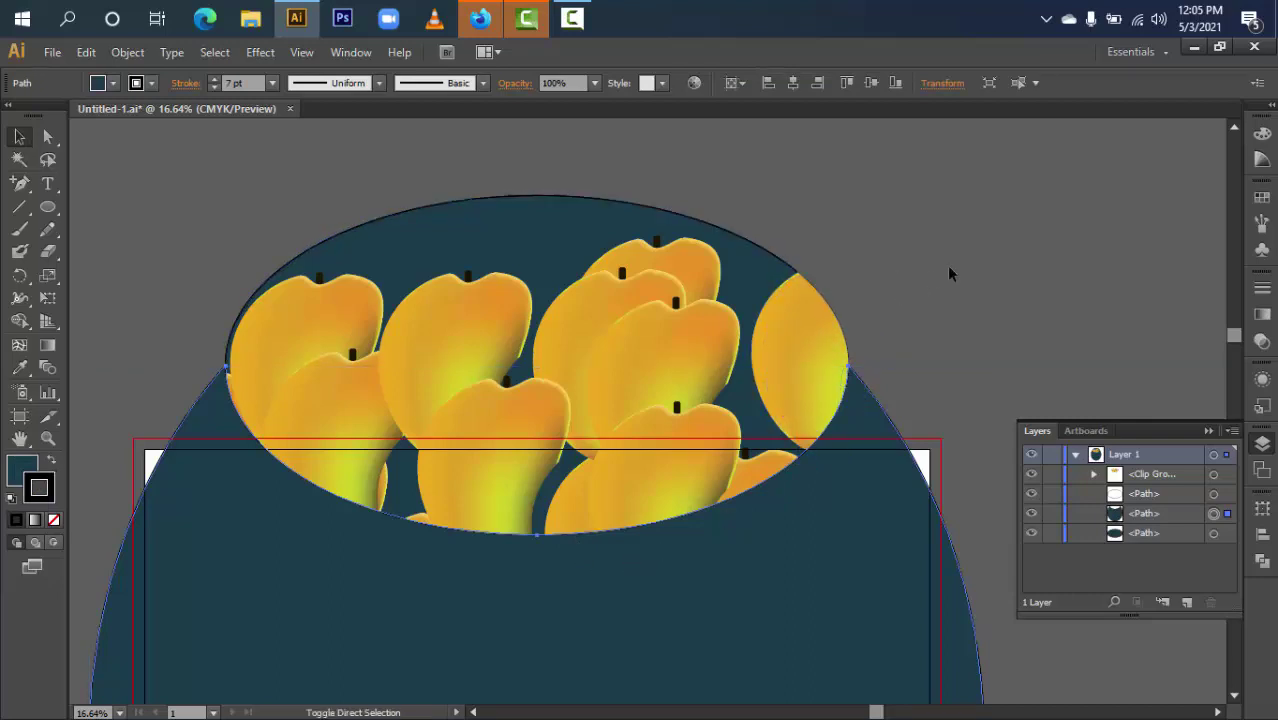
pyautogui.click(950, 274)
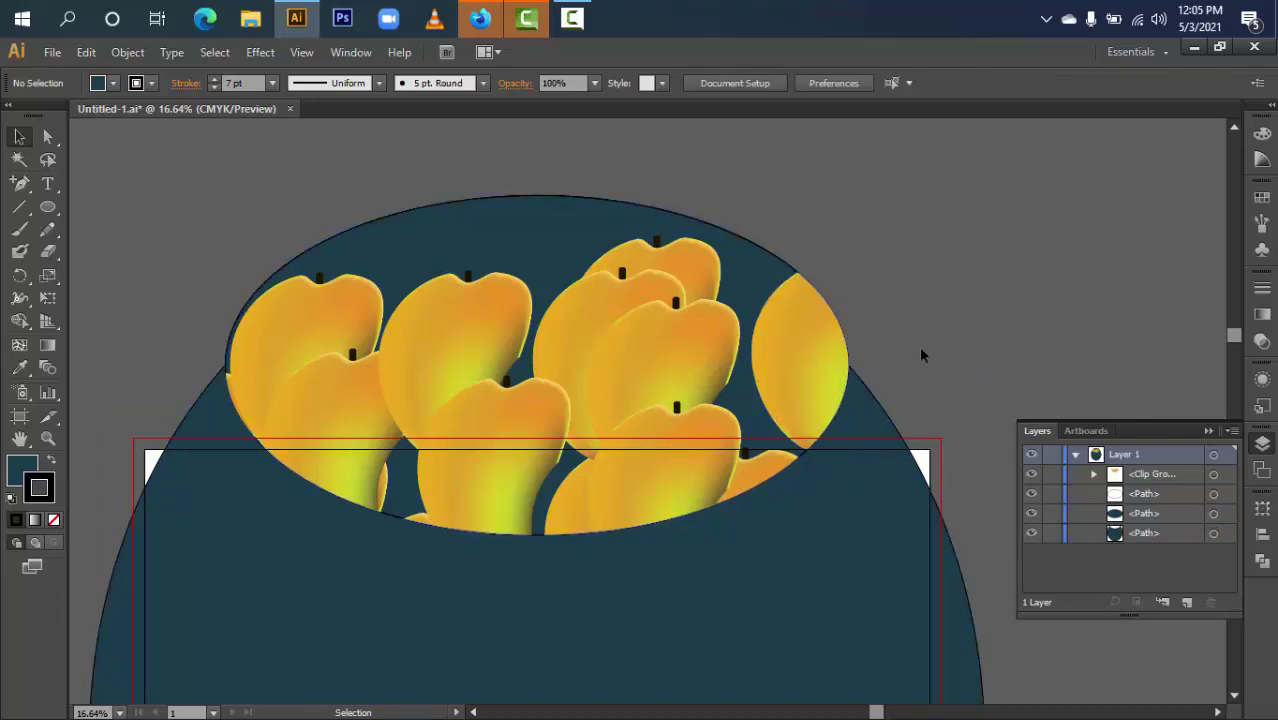
# - Send the mango clip group behind the unfilled 7 pt ellipse outline, then select that outline
pyautogui.moveTo(796, 342); pyautogui.dragTo(968, 345)
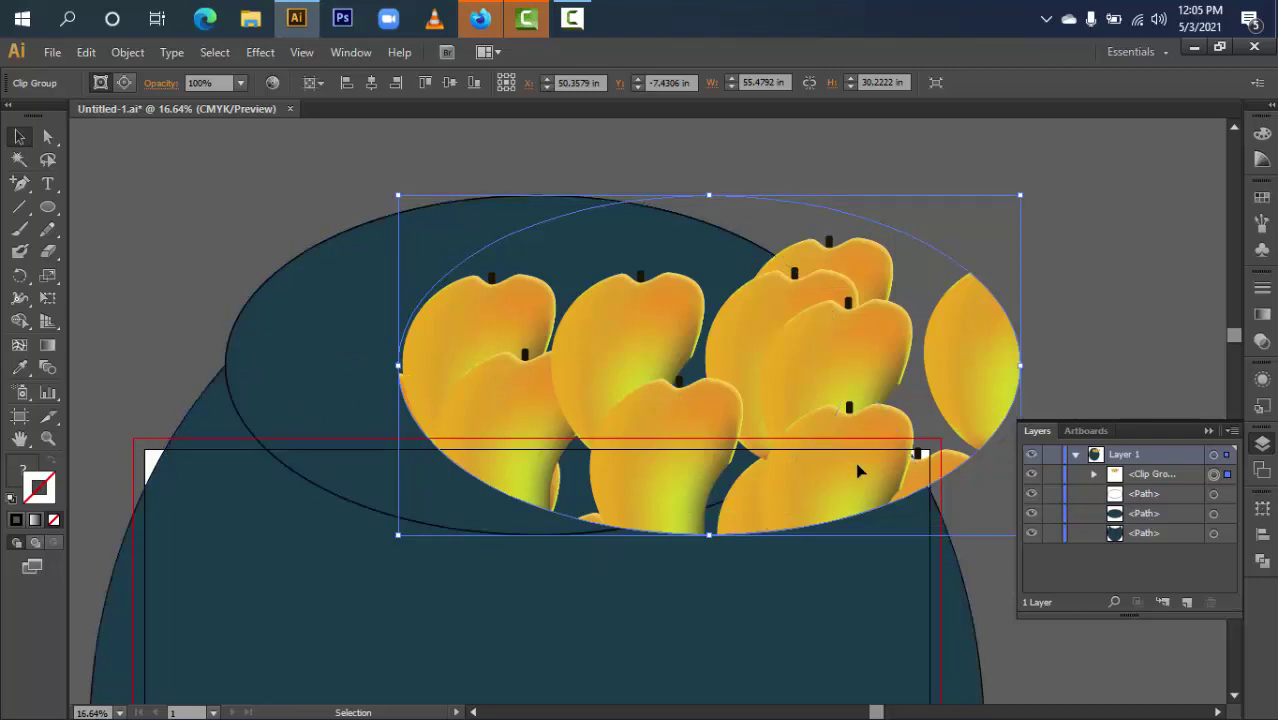
pyautogui.press('a')
pyautogui.write('35')
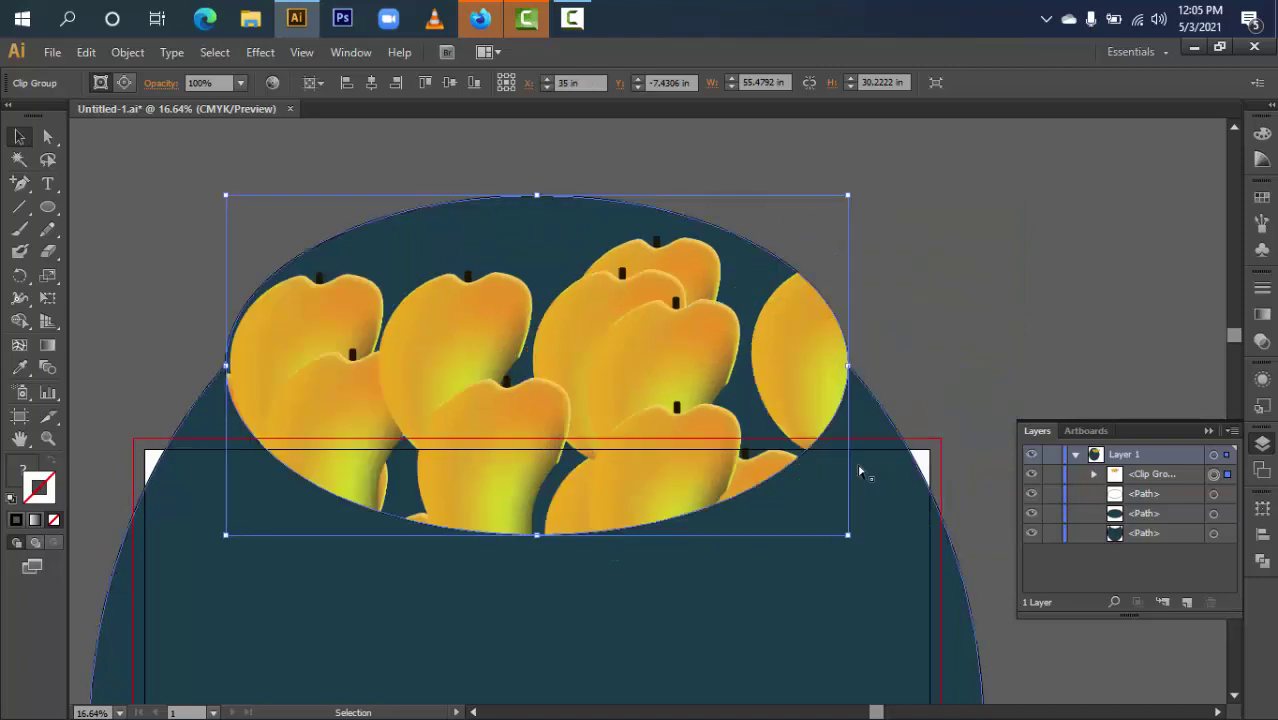
pyautogui.hotkey('ctrl', '[')
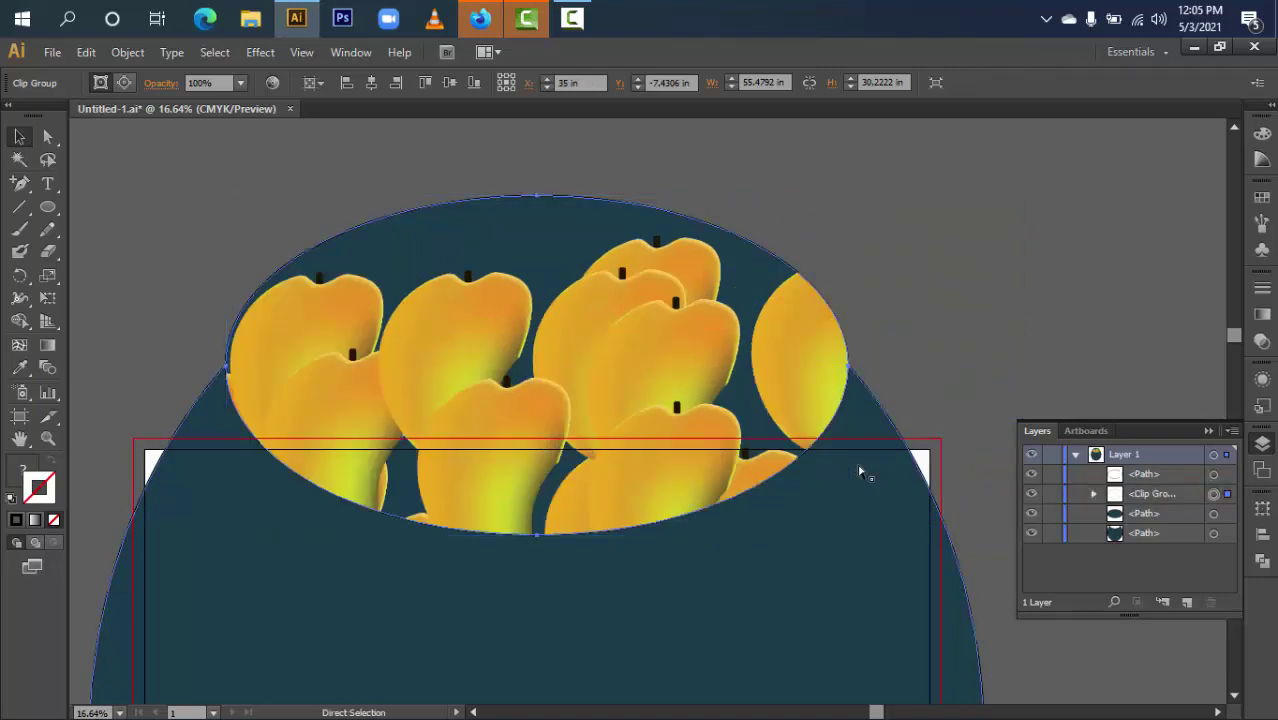
pyautogui.click(970, 274)
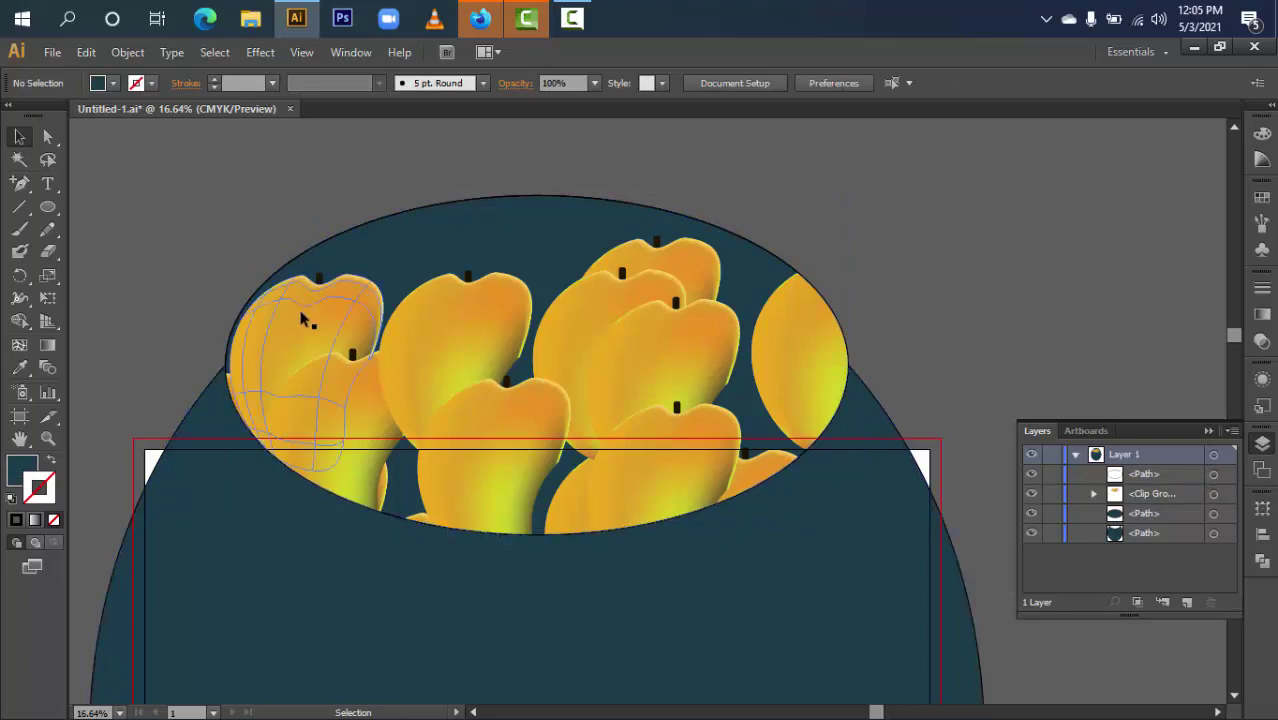
pyautogui.click(377, 223)
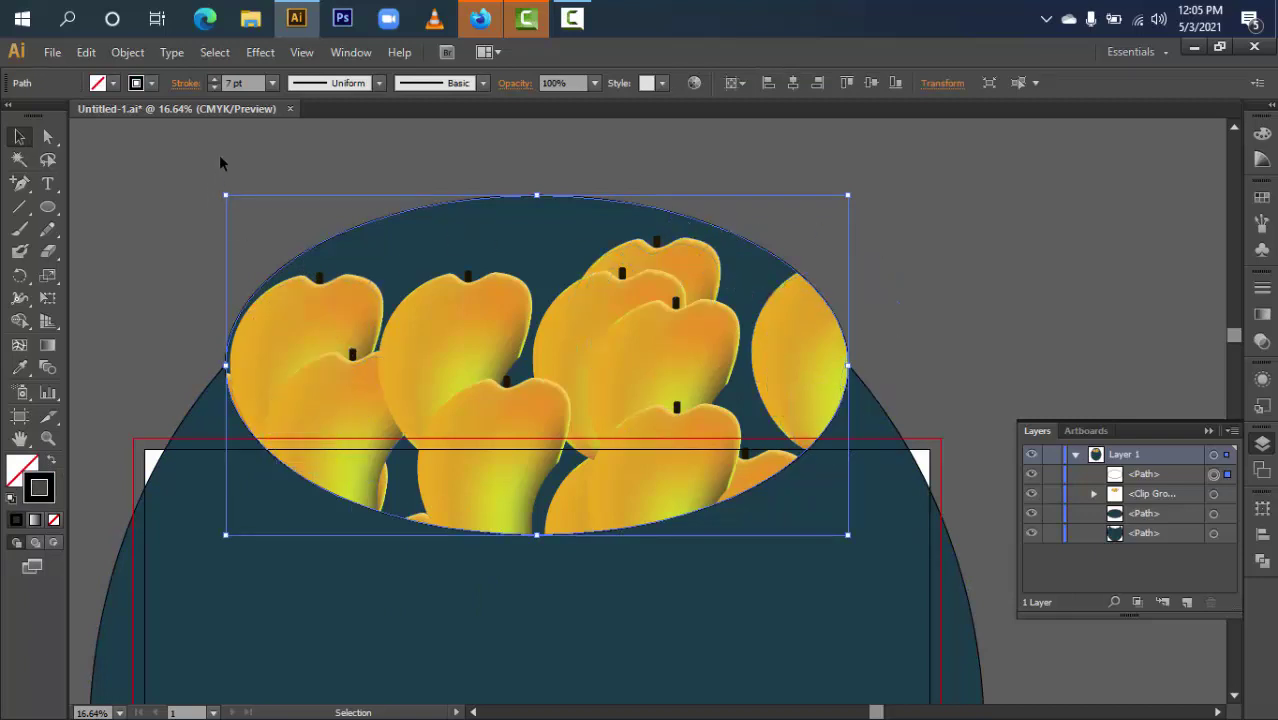
# - Raise the ellipse rim's stroke weight to 36 pt and deselect it to check the rim
pyautogui.click(215, 79)
pyautogui.click(215, 79)
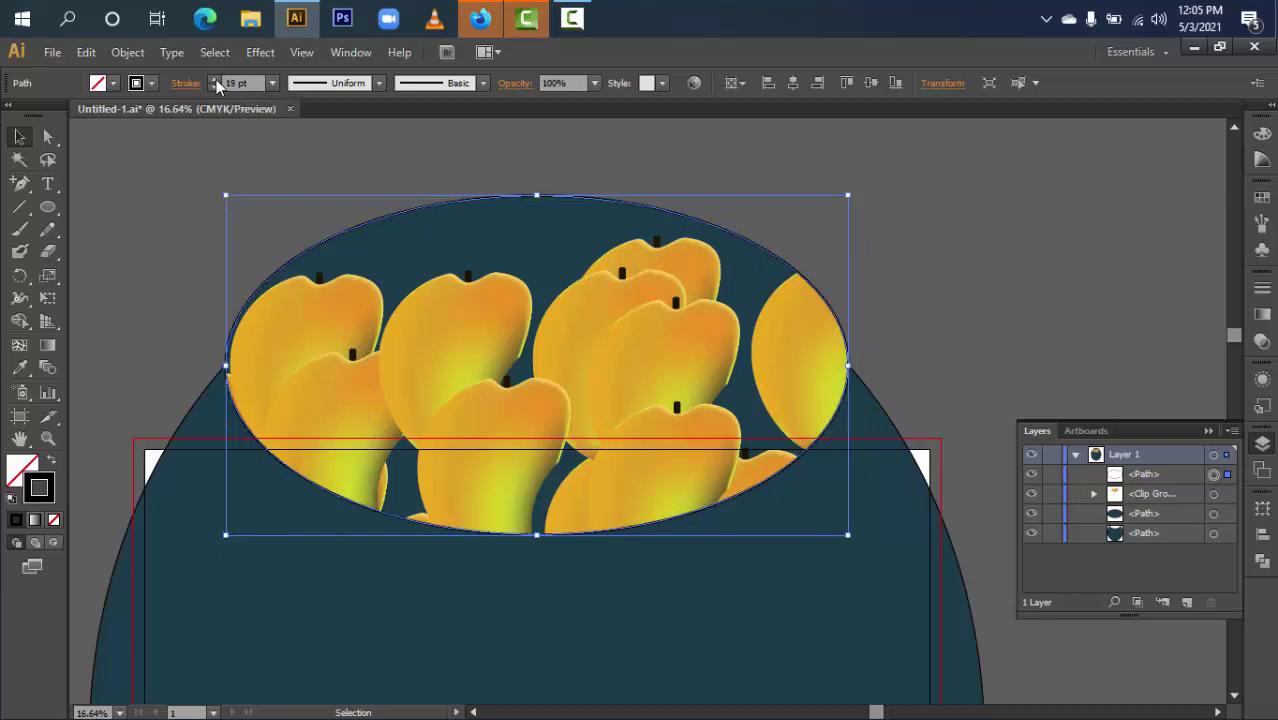
pyautogui.click(215, 79)
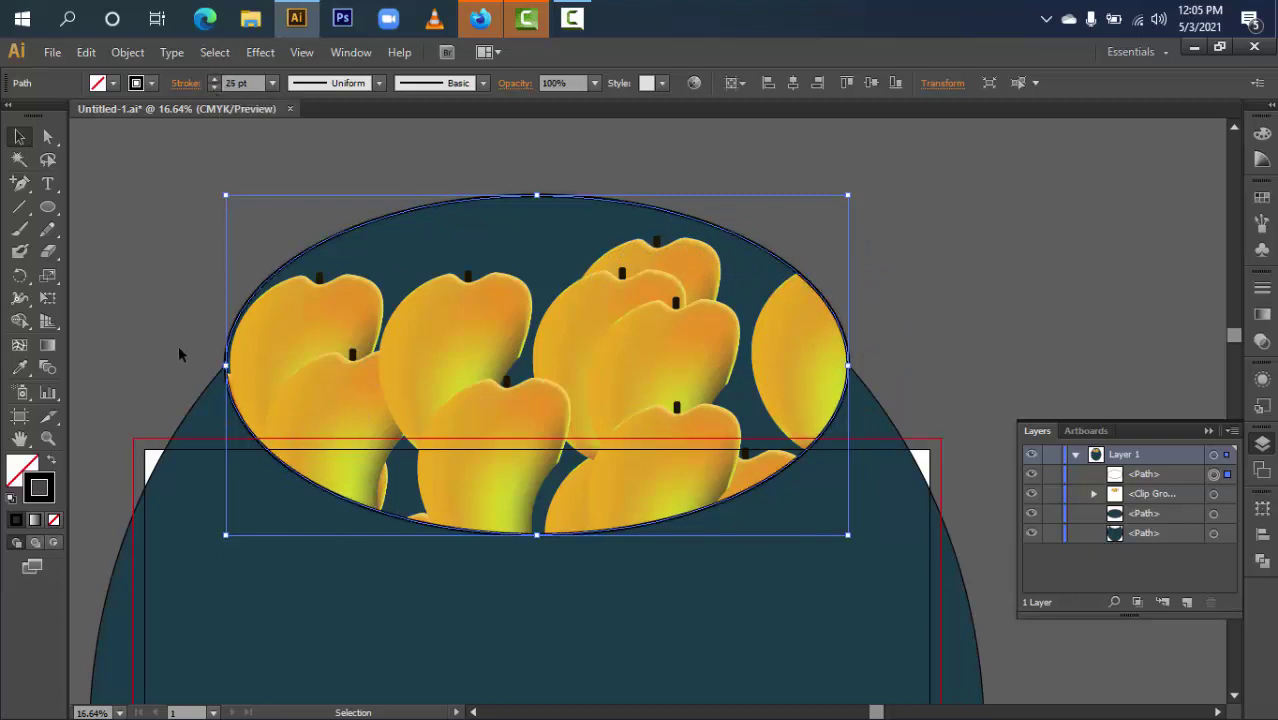
pyautogui.click(215, 80)
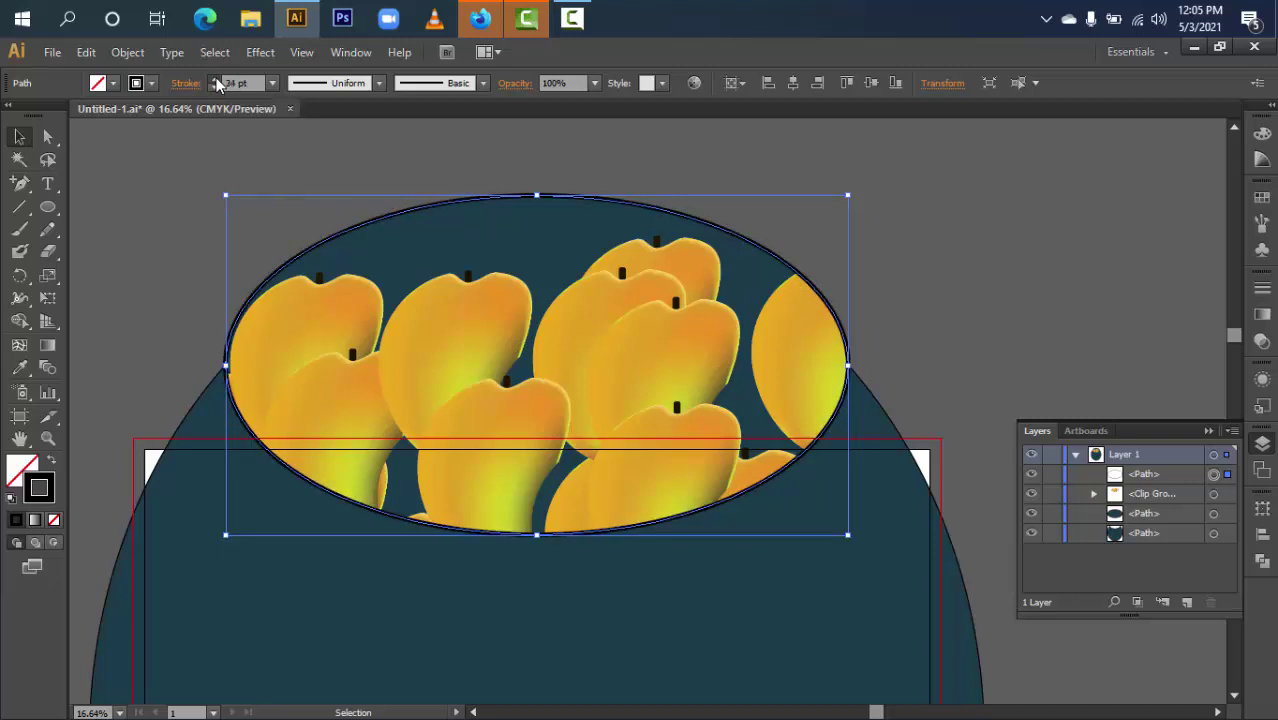
pyautogui.write('36')
pyautogui.click(182, 213)
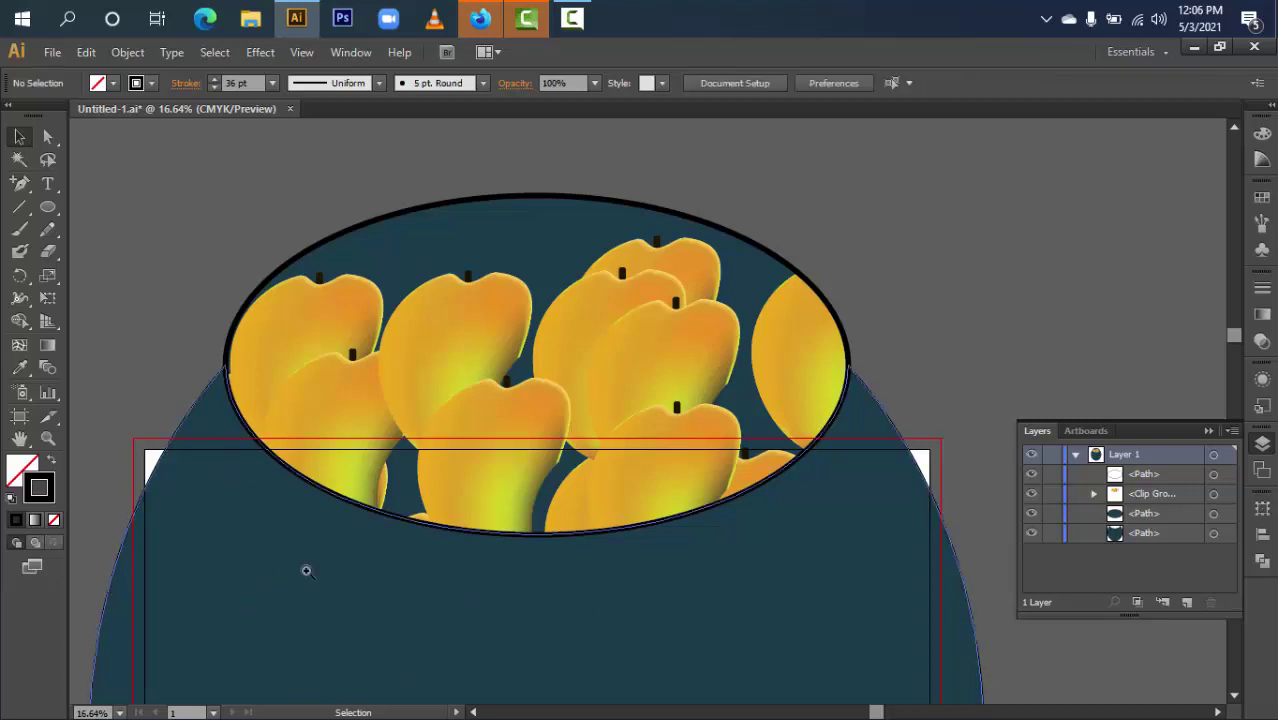
# - Zoom out to 4.17% to see the whole jar on the artboard
pyautogui.keyDown('alt'); pyautogui.click(580, 556); pyautogui.keyUp('alt')
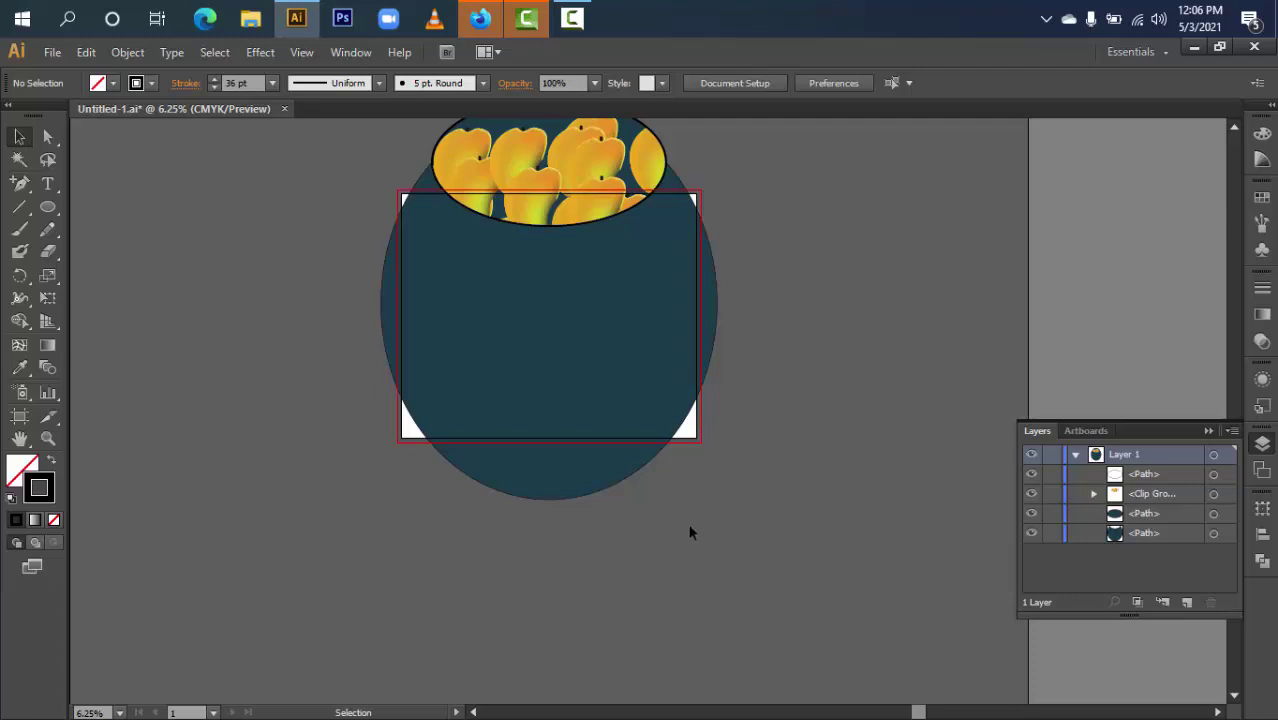
pyautogui.scroll(-5, 690, 520)
pyautogui.scroll(-2, 729, 507)
pyautogui.scroll(5, 731, 512)
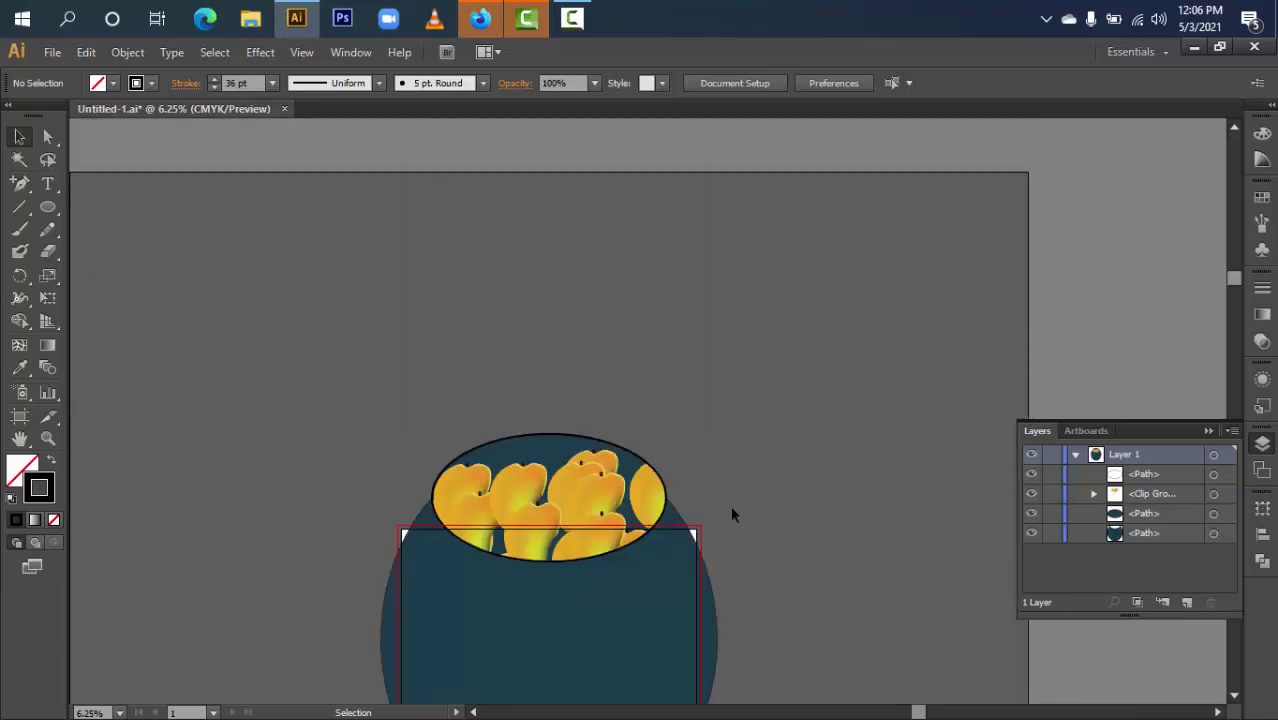
pyautogui.keyDown('alt'); pyautogui.click(695, 511); pyautogui.keyUp('alt')
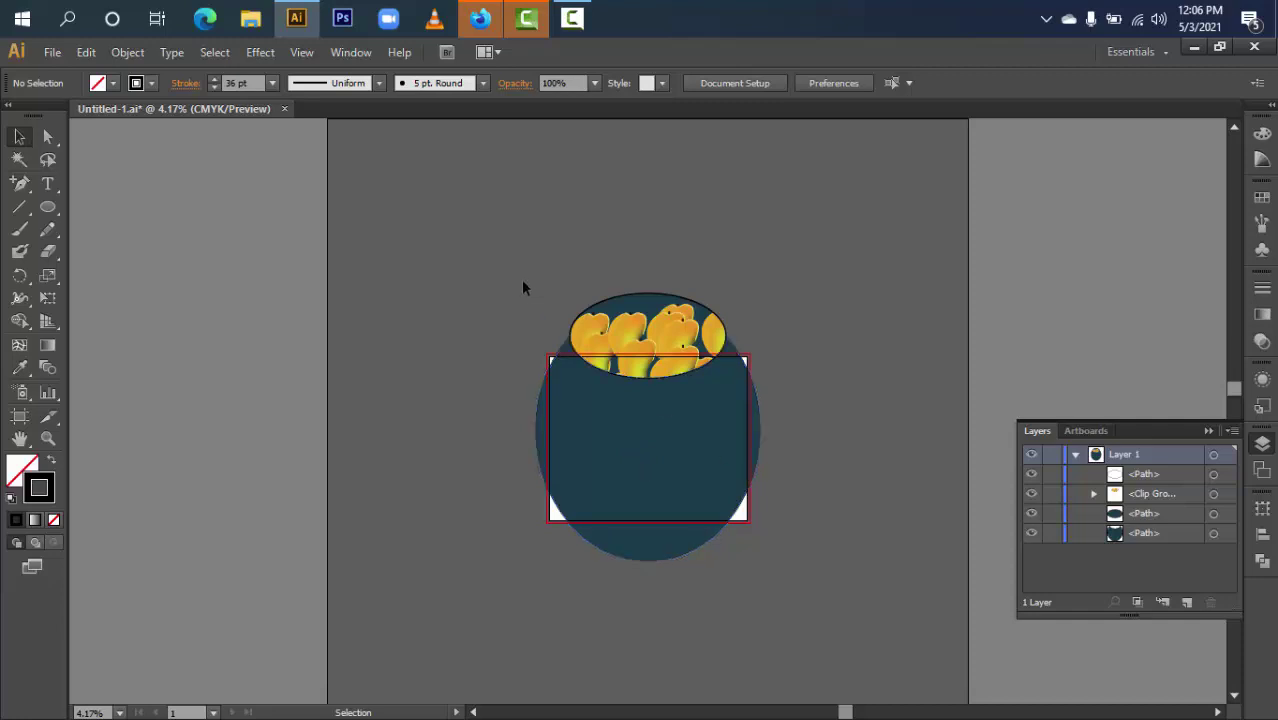
# - Expand all the jar artwork with Fill and Stroke checked, then select all the expanded pieces
pyautogui.hotkey('ctrl', 'a')
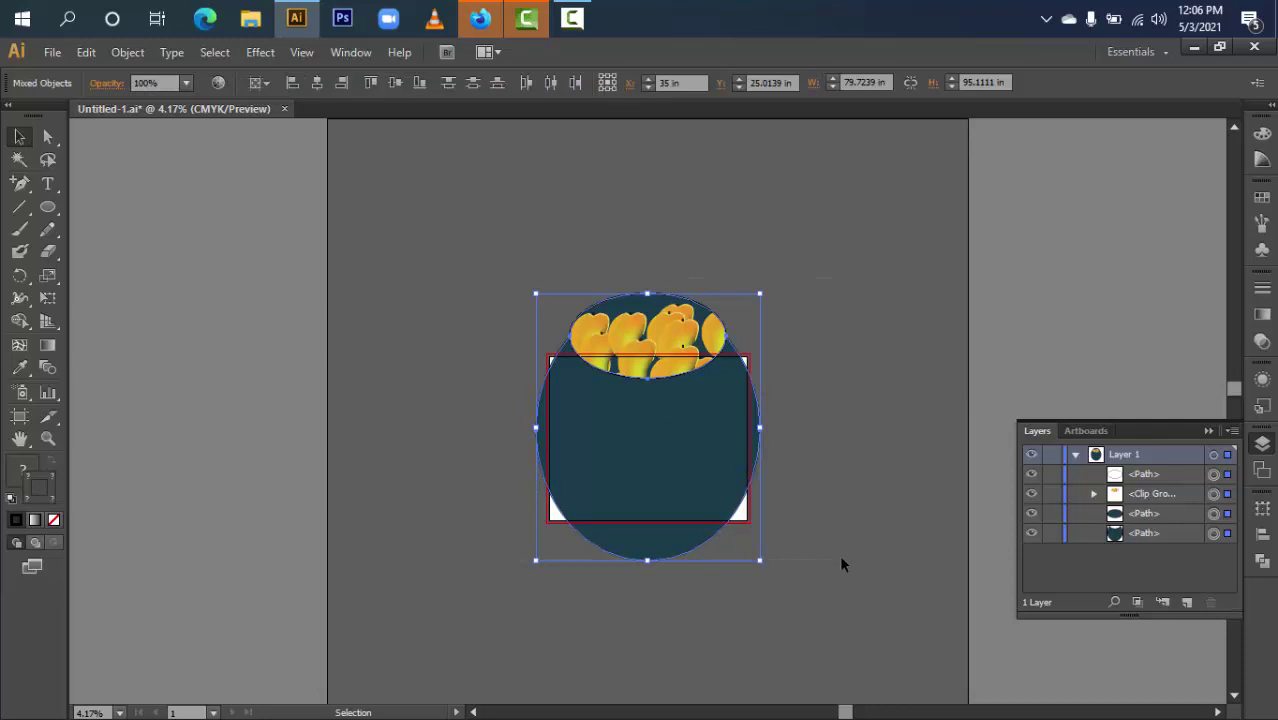
pyautogui.click(124, 52)
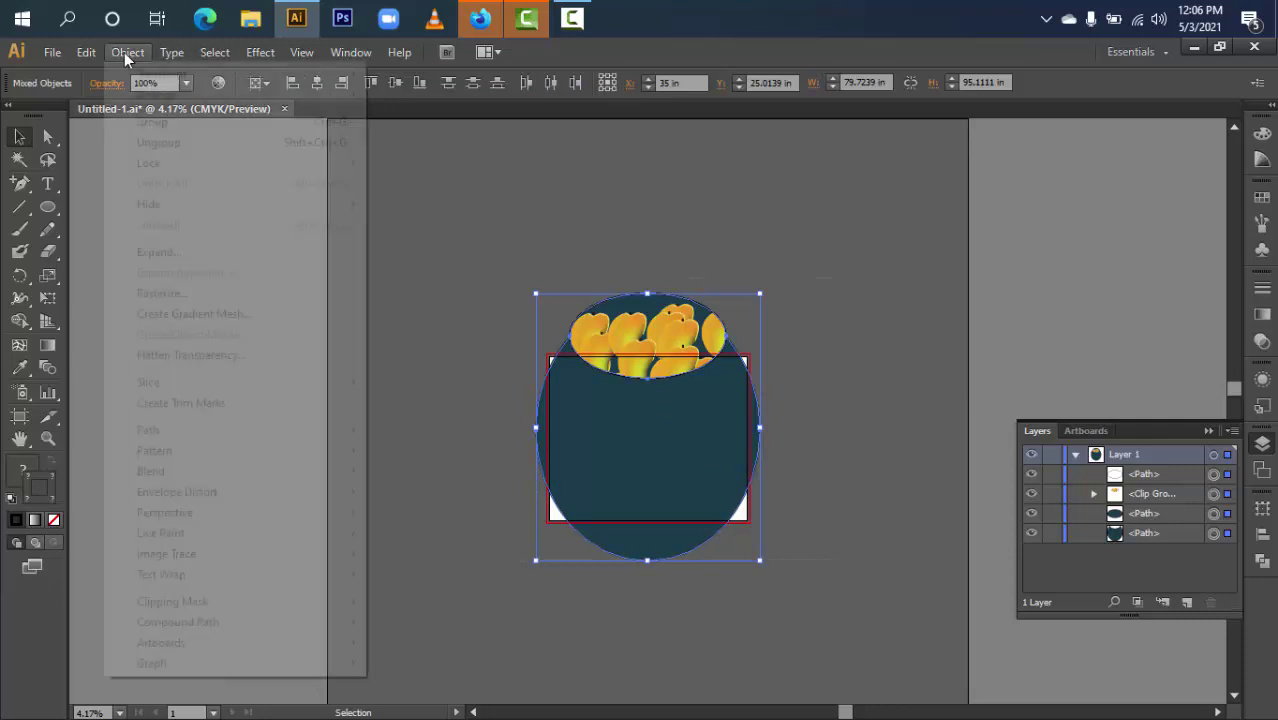
pyautogui.click(166, 250)
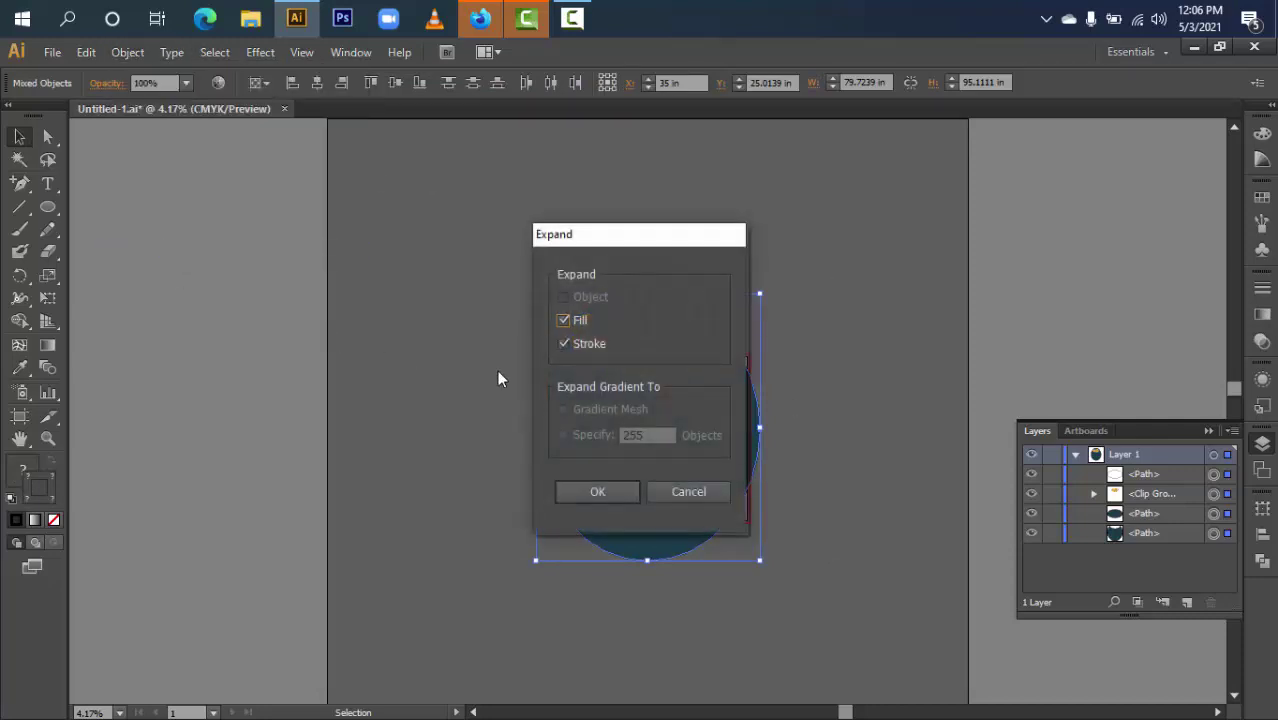
pyautogui.click(582, 492)
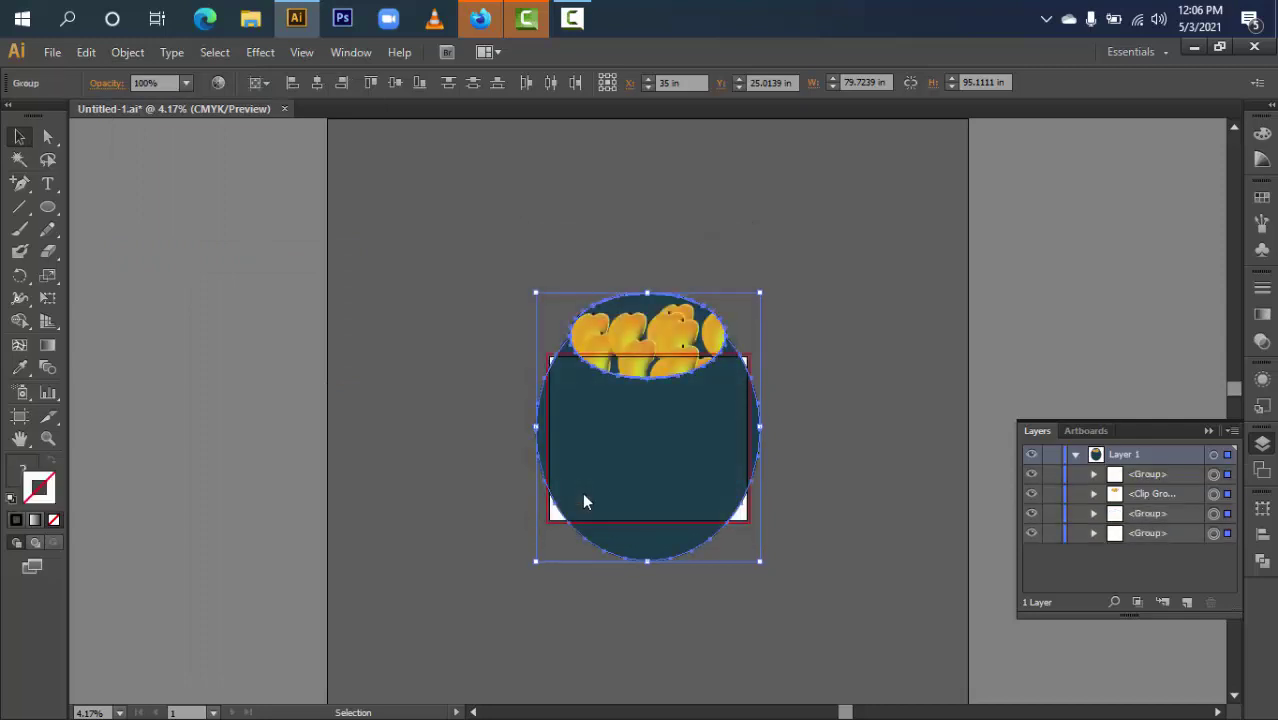
pyautogui.click(810, 395)
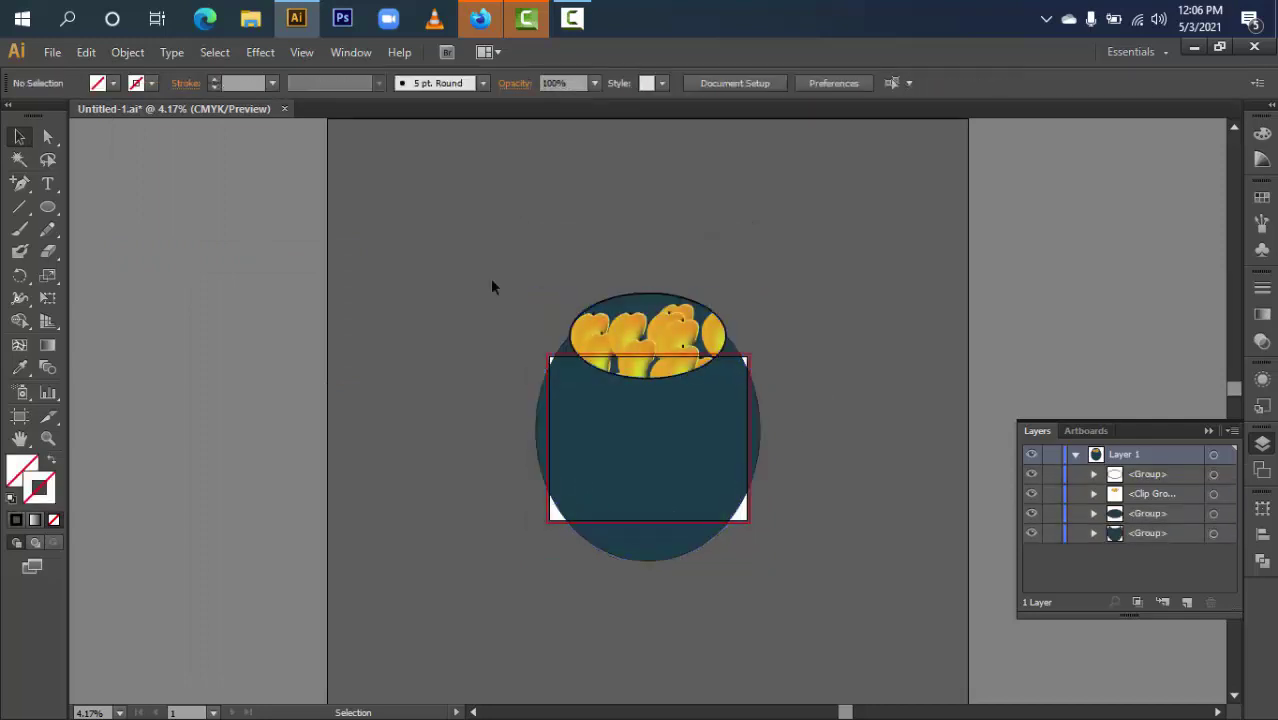
pyautogui.moveTo(456, 252)
pyautogui.mouseDown()
pyautogui.moveTo(813, 581)
pyautogui.moveTo(704, 497)
pyautogui.mouseUp()
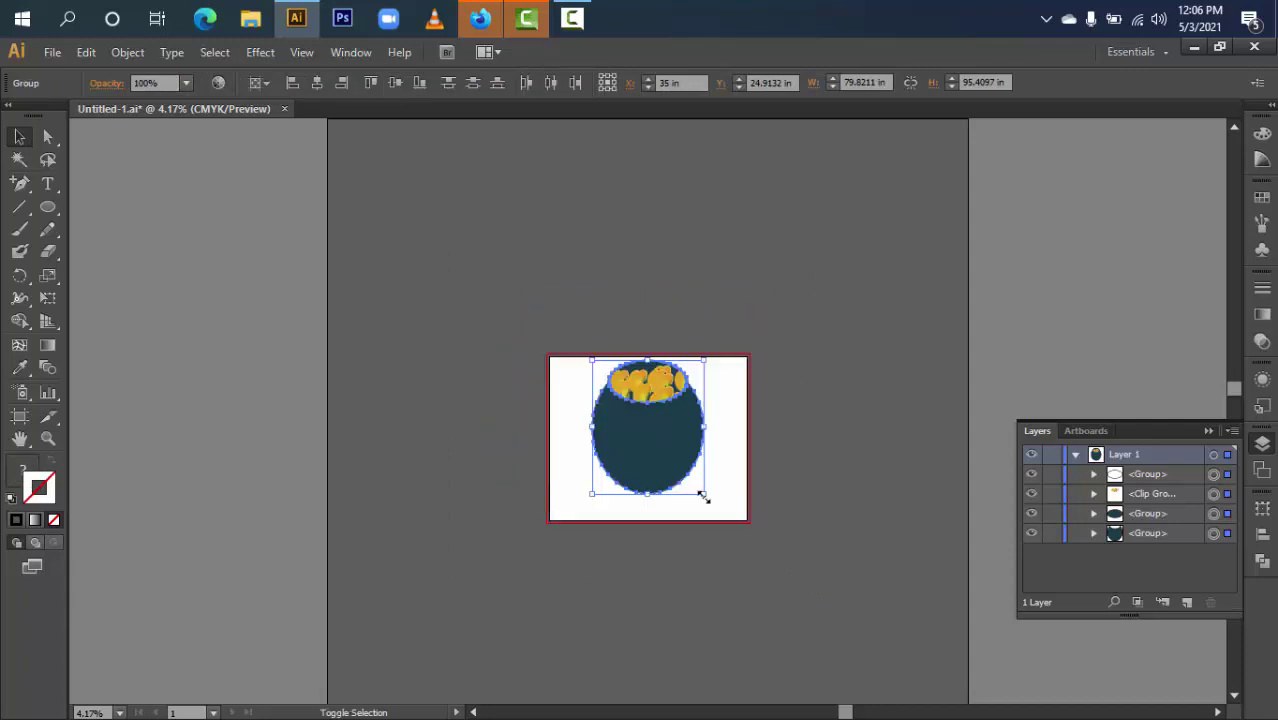
# - Group the jar pieces, set Y to 29 in to centre the group, and save
pyautogui.hotkey('ctrl', 'g')
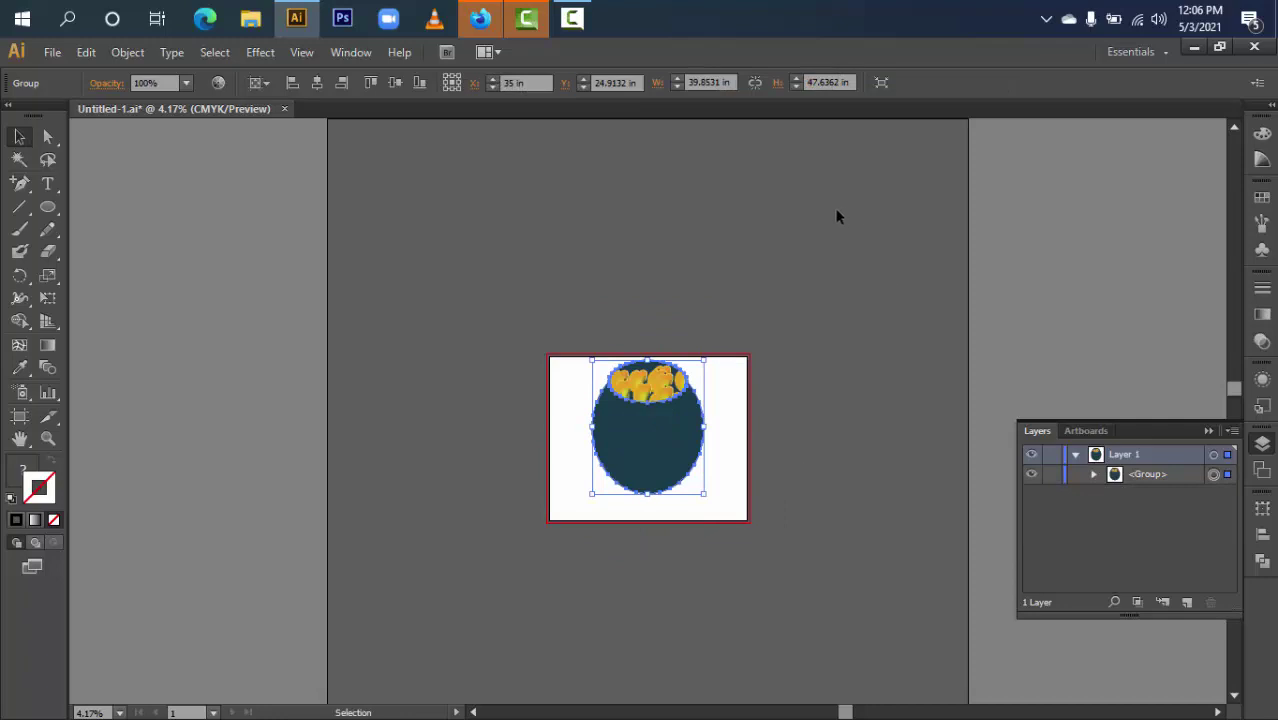
pyautogui.click(392, 82)
pyautogui.write('29')
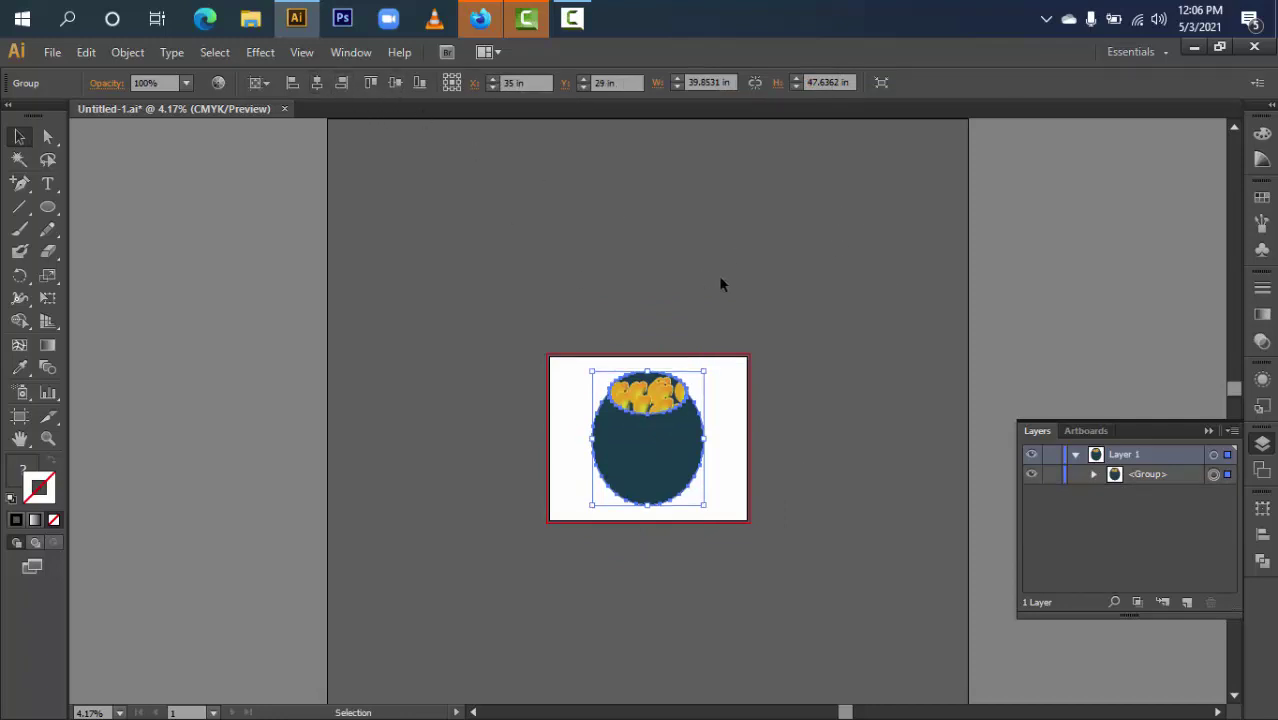
pyautogui.click(720, 285)
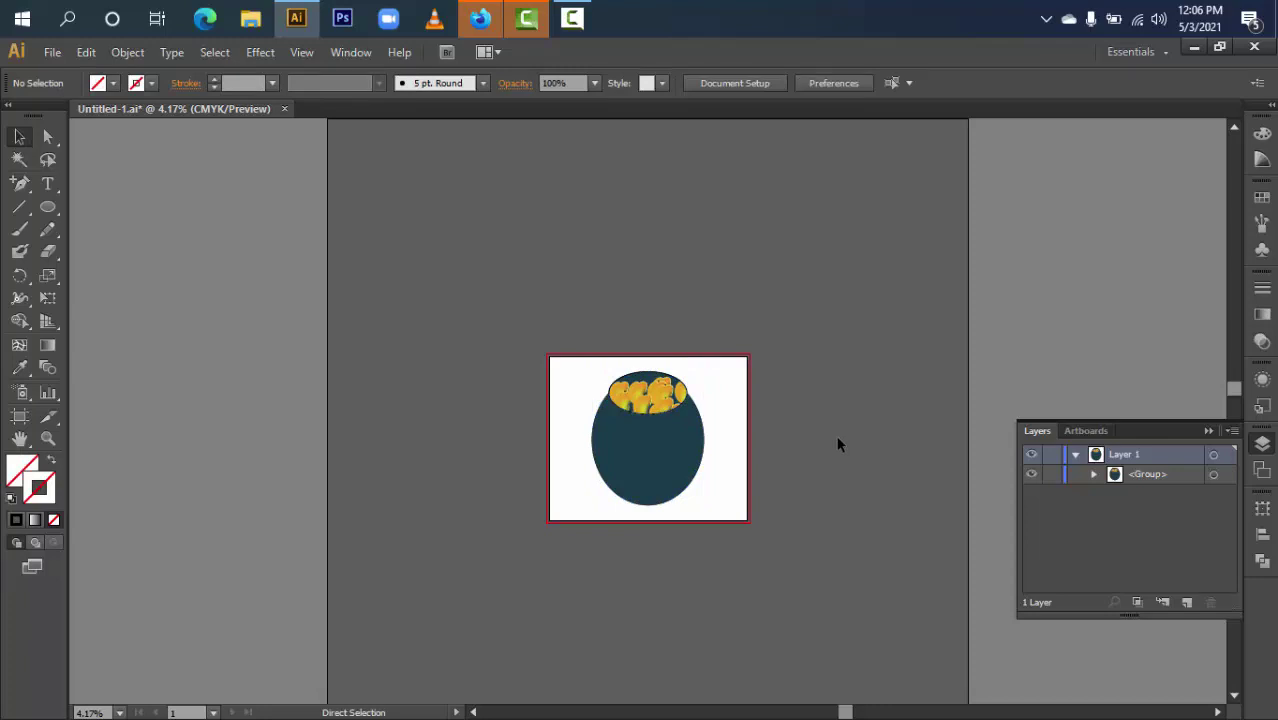
pyautogui.hotkey('ctrl', 's')
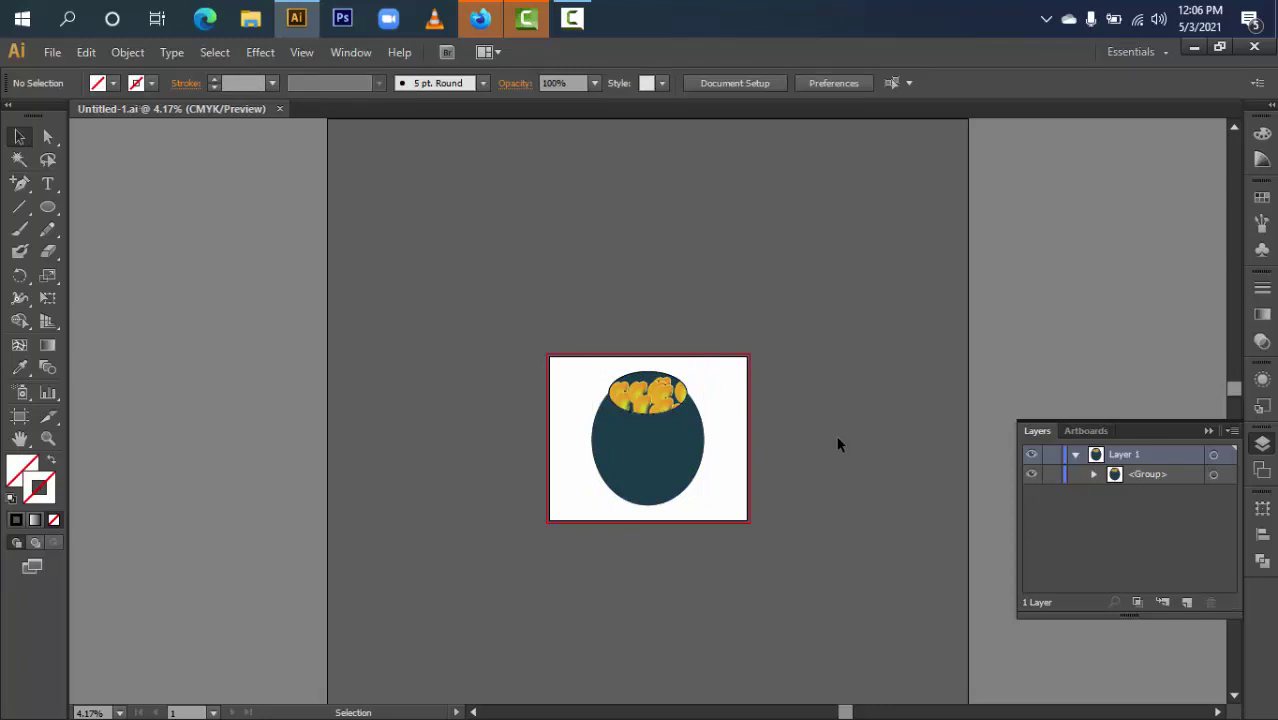